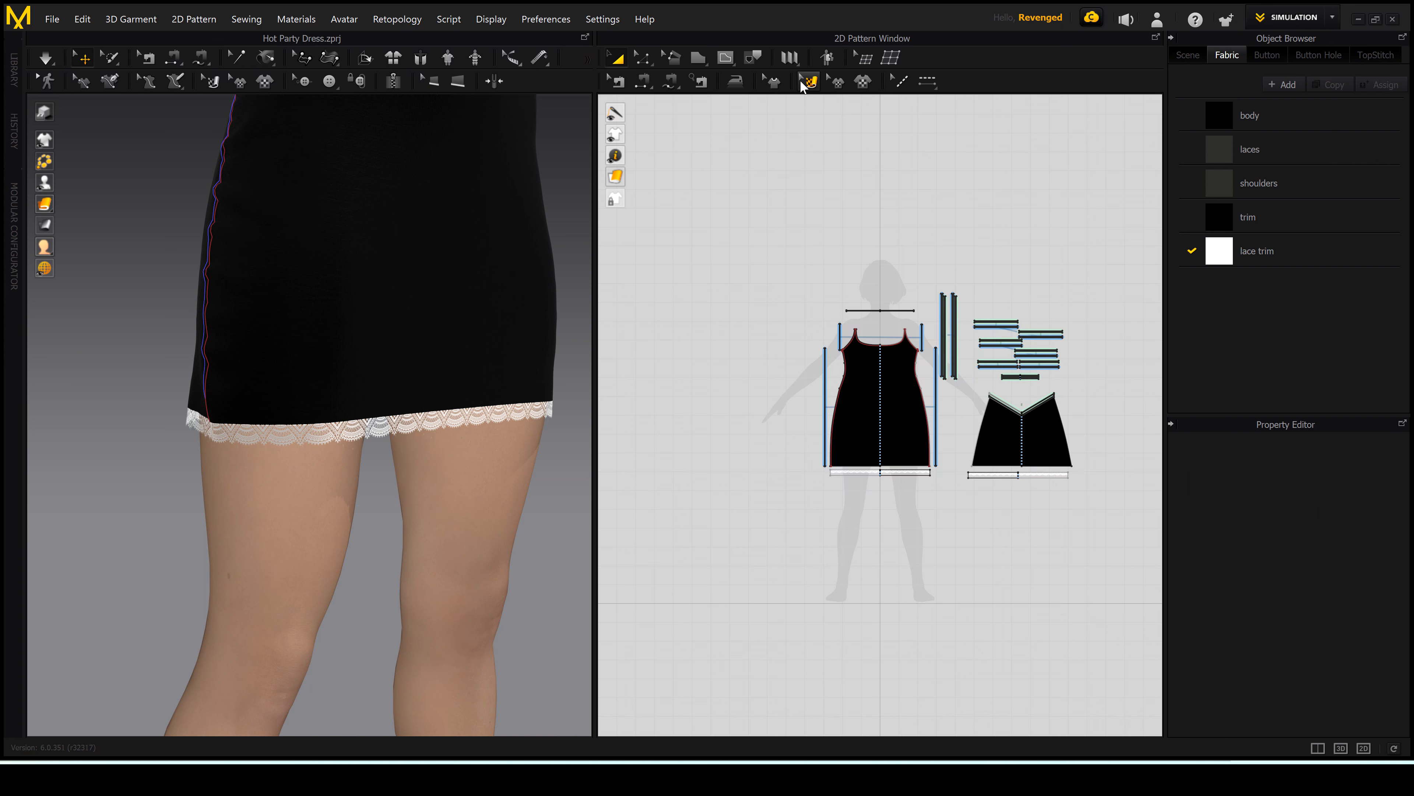
# Activate the Edit Texture tool and select the lace strip below the front dress panel.
pyautogui.click(806, 82)
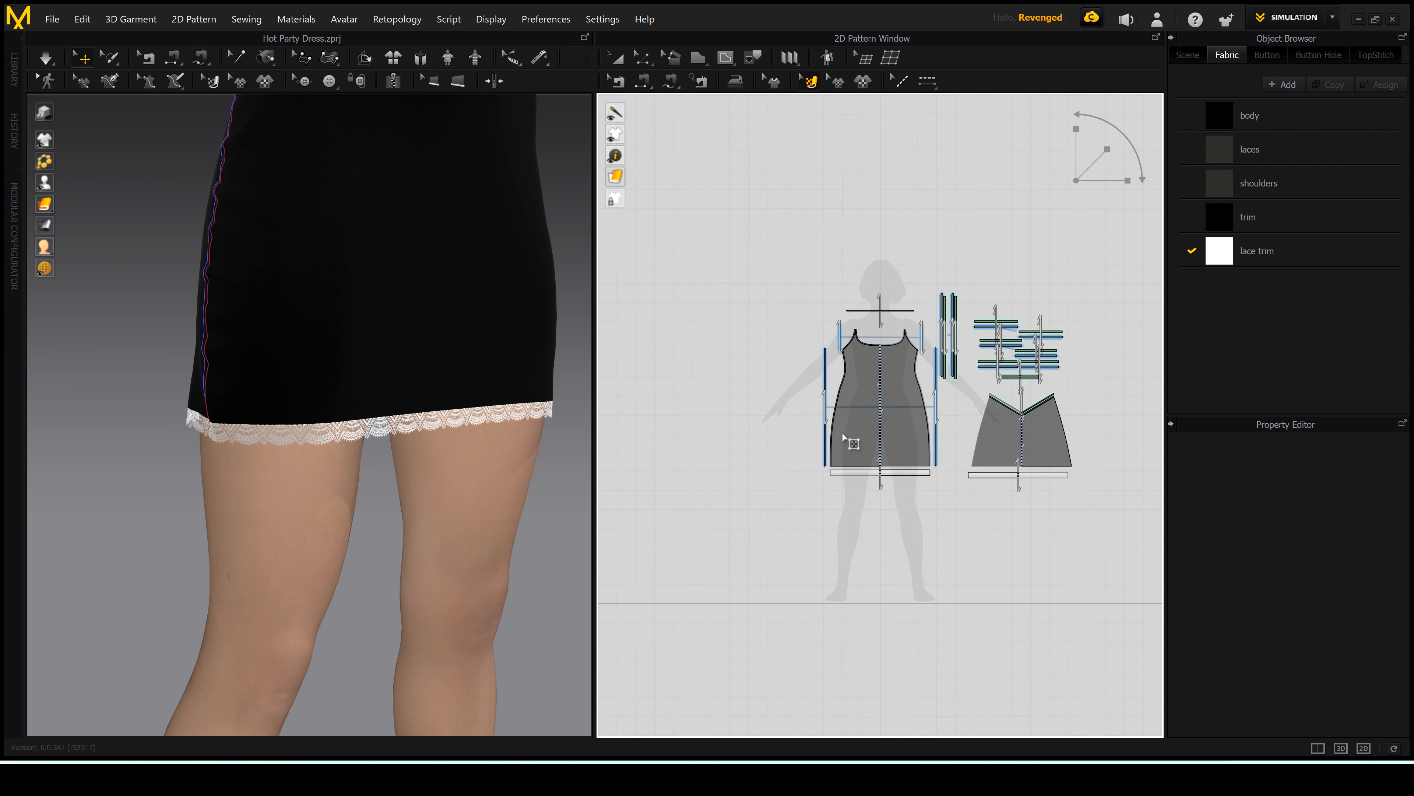
pyautogui.scroll(10, 859, 467)
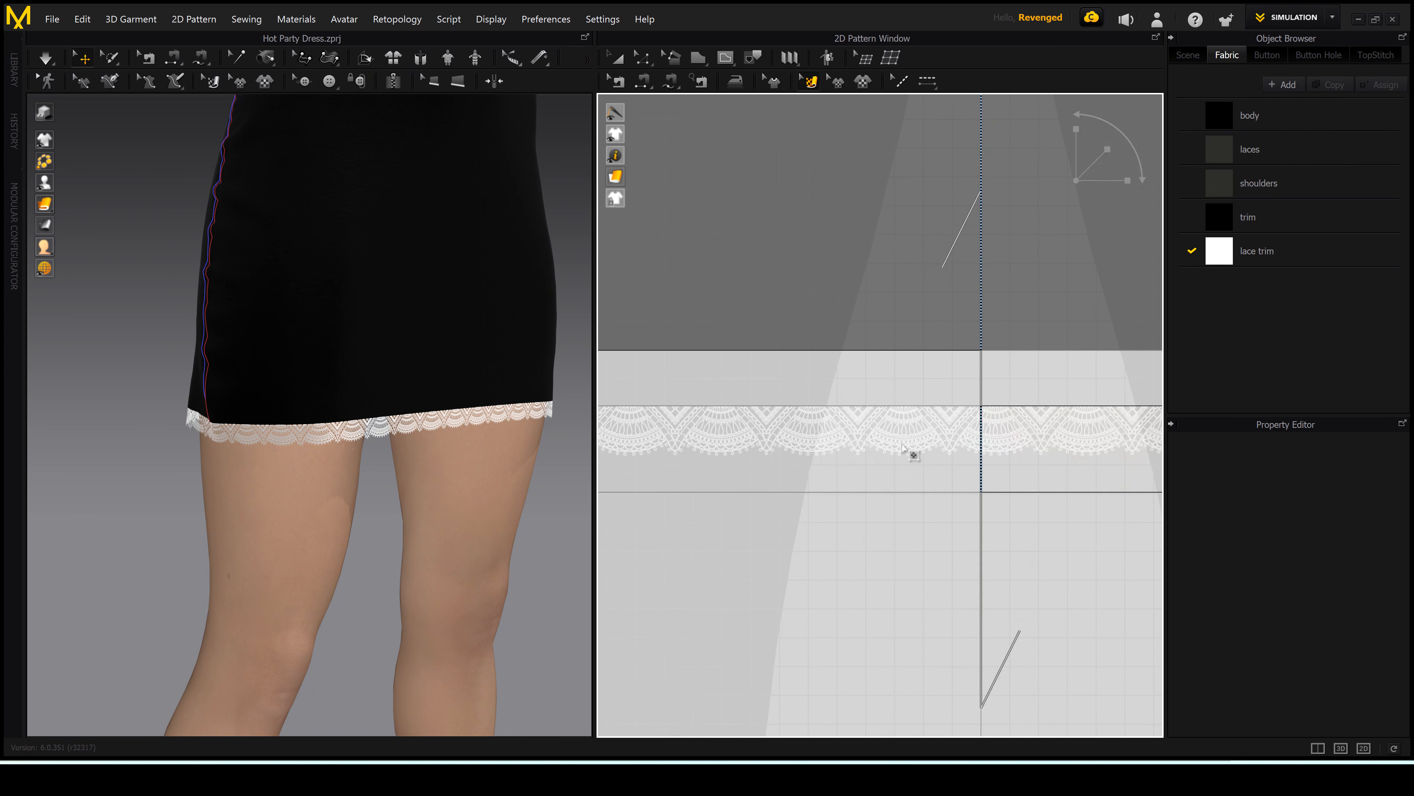
pyautogui.click(897, 440)
pyautogui.moveTo(898, 440)
pyautogui.mouseDown()
pyautogui.moveTo(868, 437)
pyautogui.moveTo(904, 430)
pyautogui.moveTo(884, 428)
pyautogui.mouseUp()
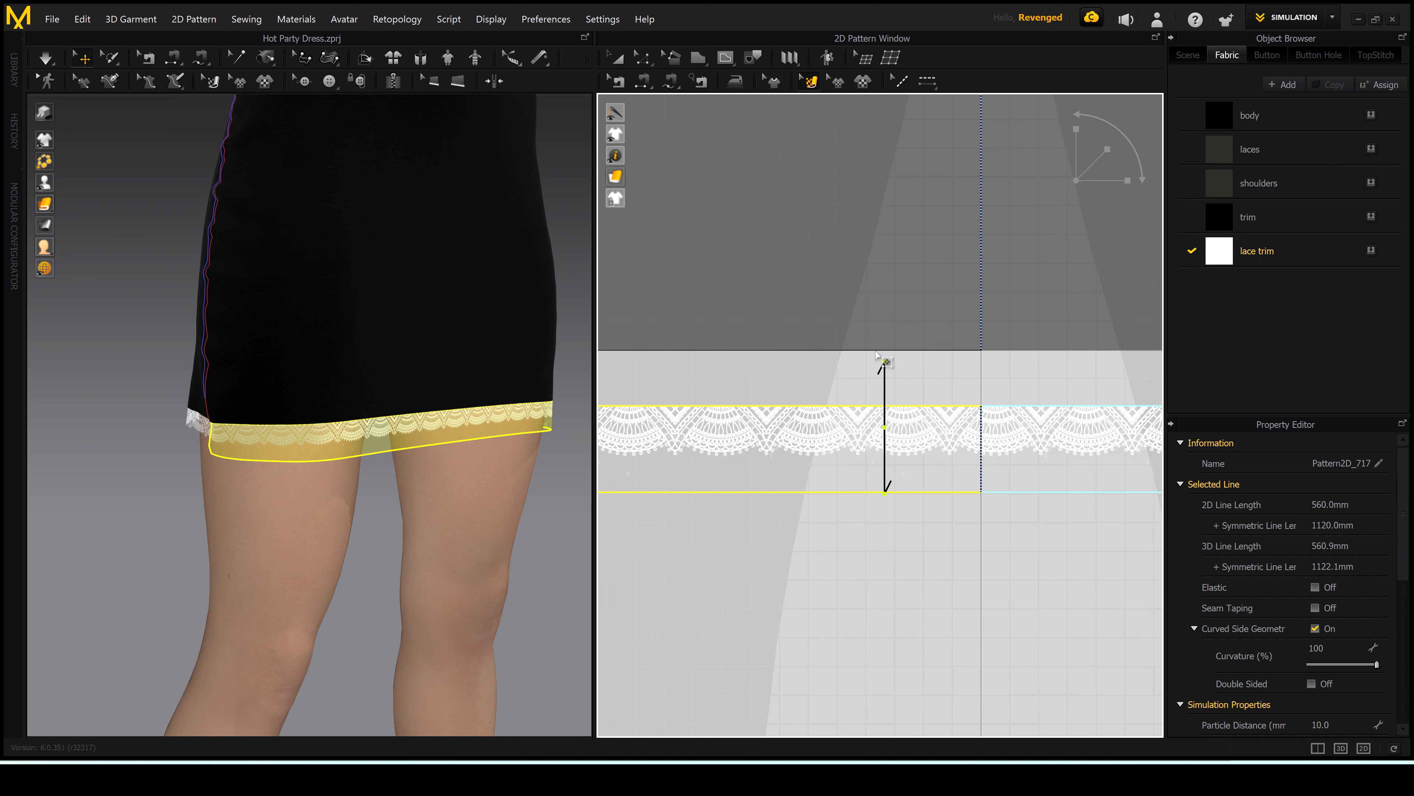
pyautogui.scroll(-6, 740, 390)
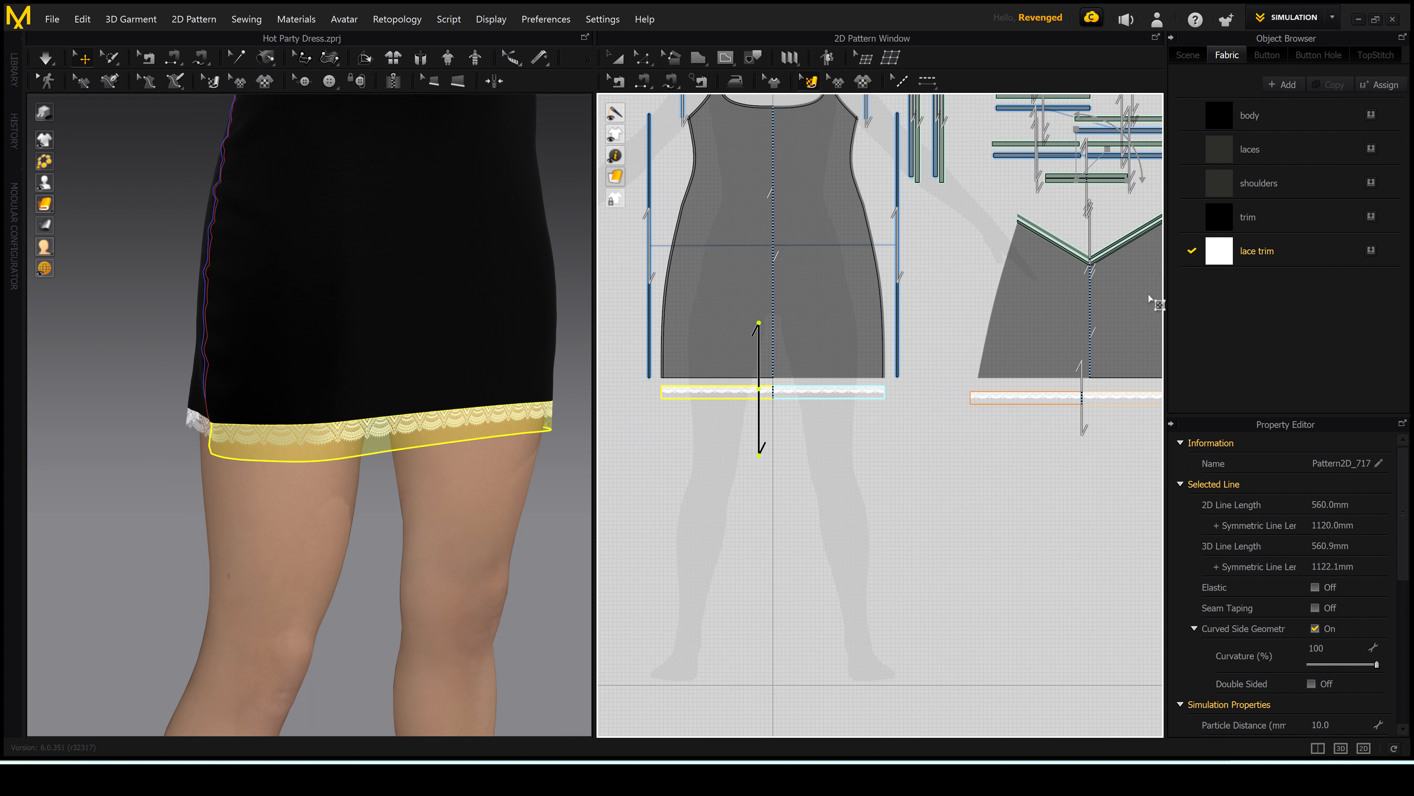
# Assign opacity - rotated.png from the Edge Lace 1 folder as the lace trim fabric's texture map.
pyautogui.click(1280, 249)
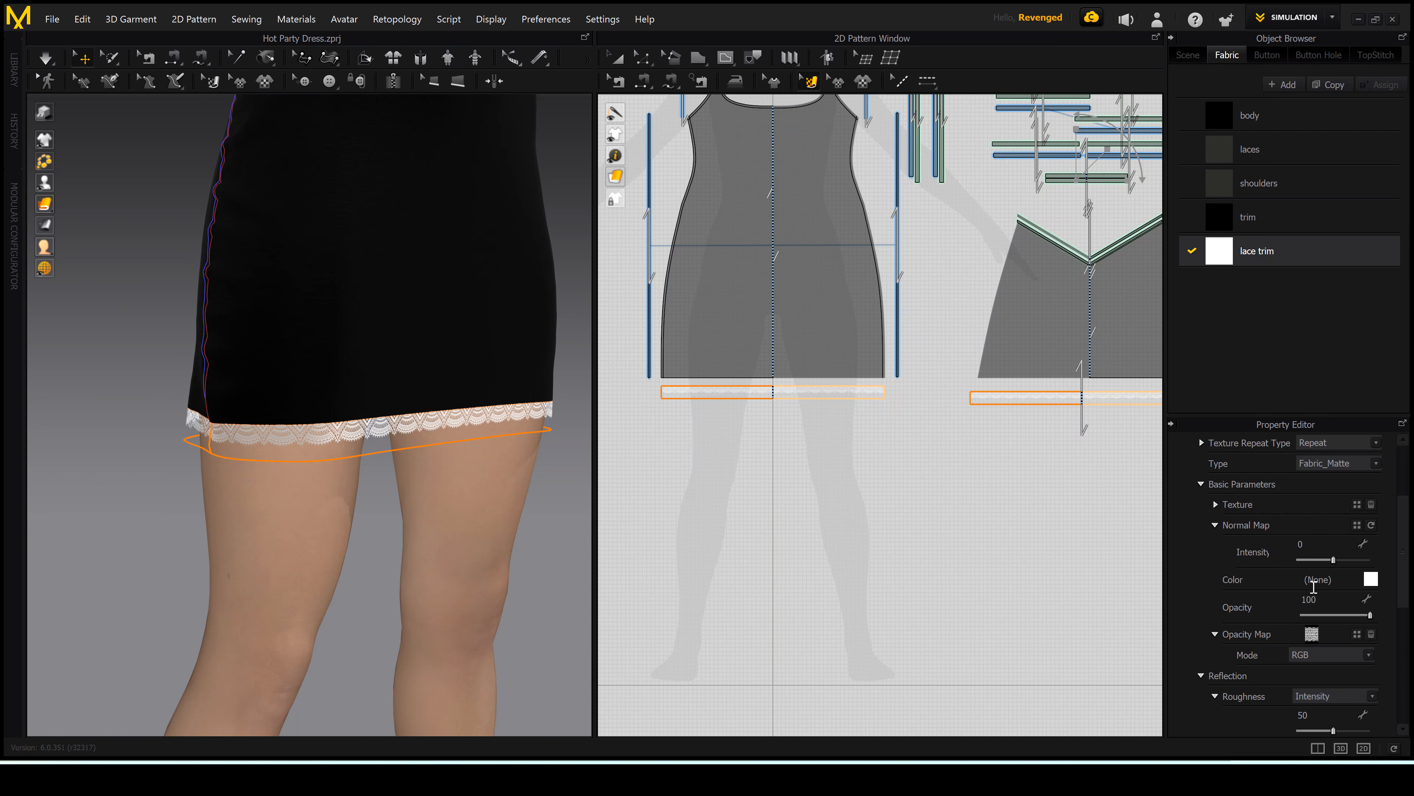
pyautogui.click(1357, 505)
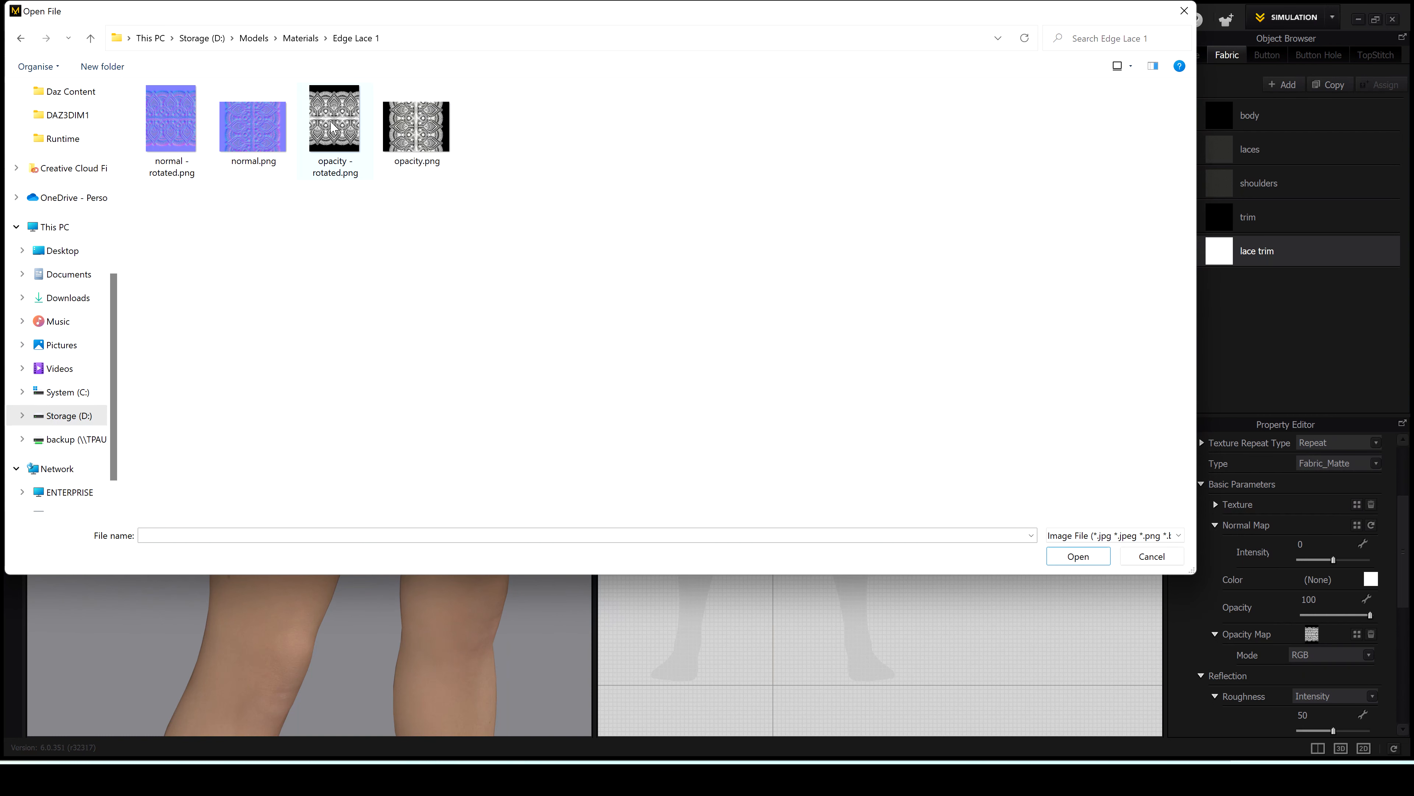
pyautogui.doubleClick(334, 125)
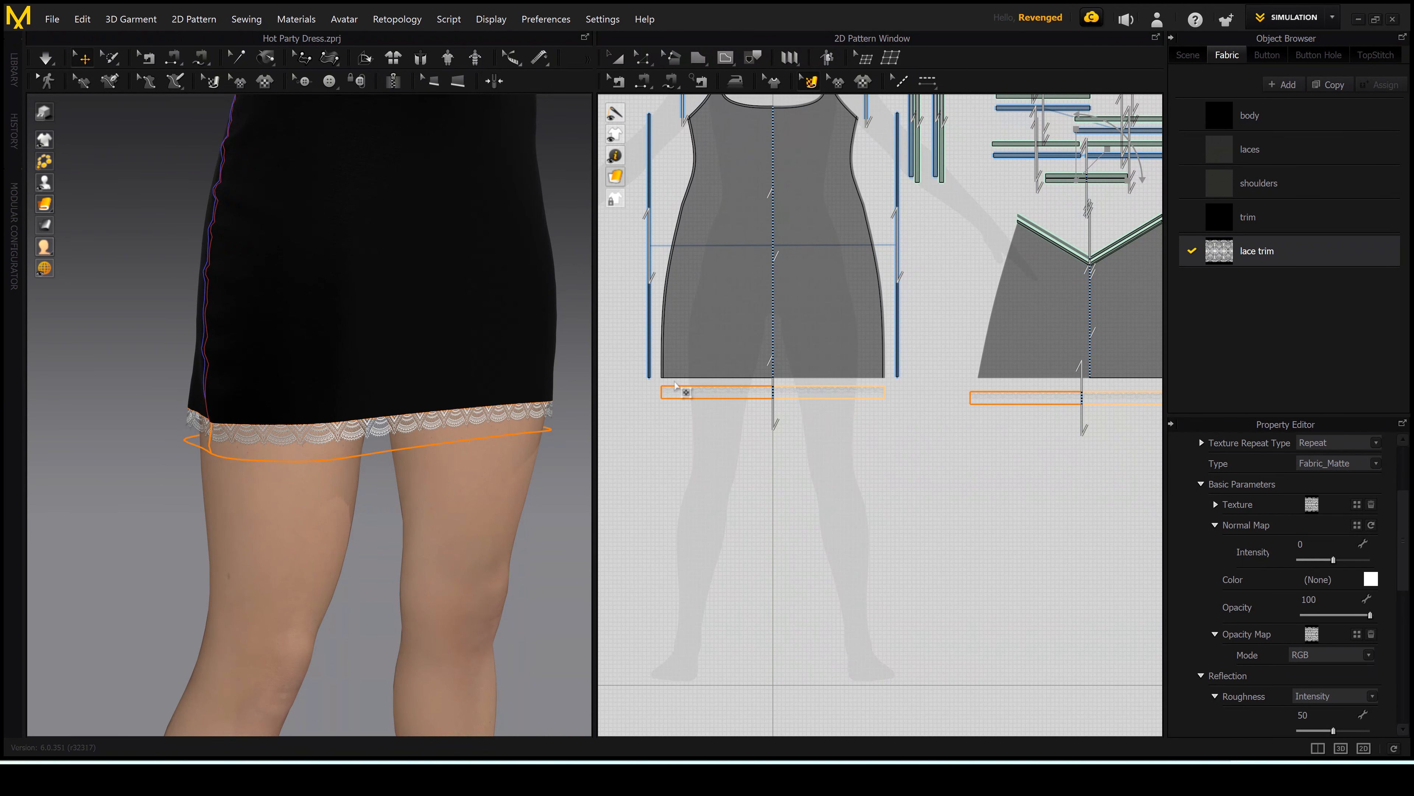
# Move the lace texture down and shrink it until the full scalloped motif fits within the front hem strip's height.
pyautogui.scroll(3, 678, 384)
pyautogui.scroll(5, 711, 444)
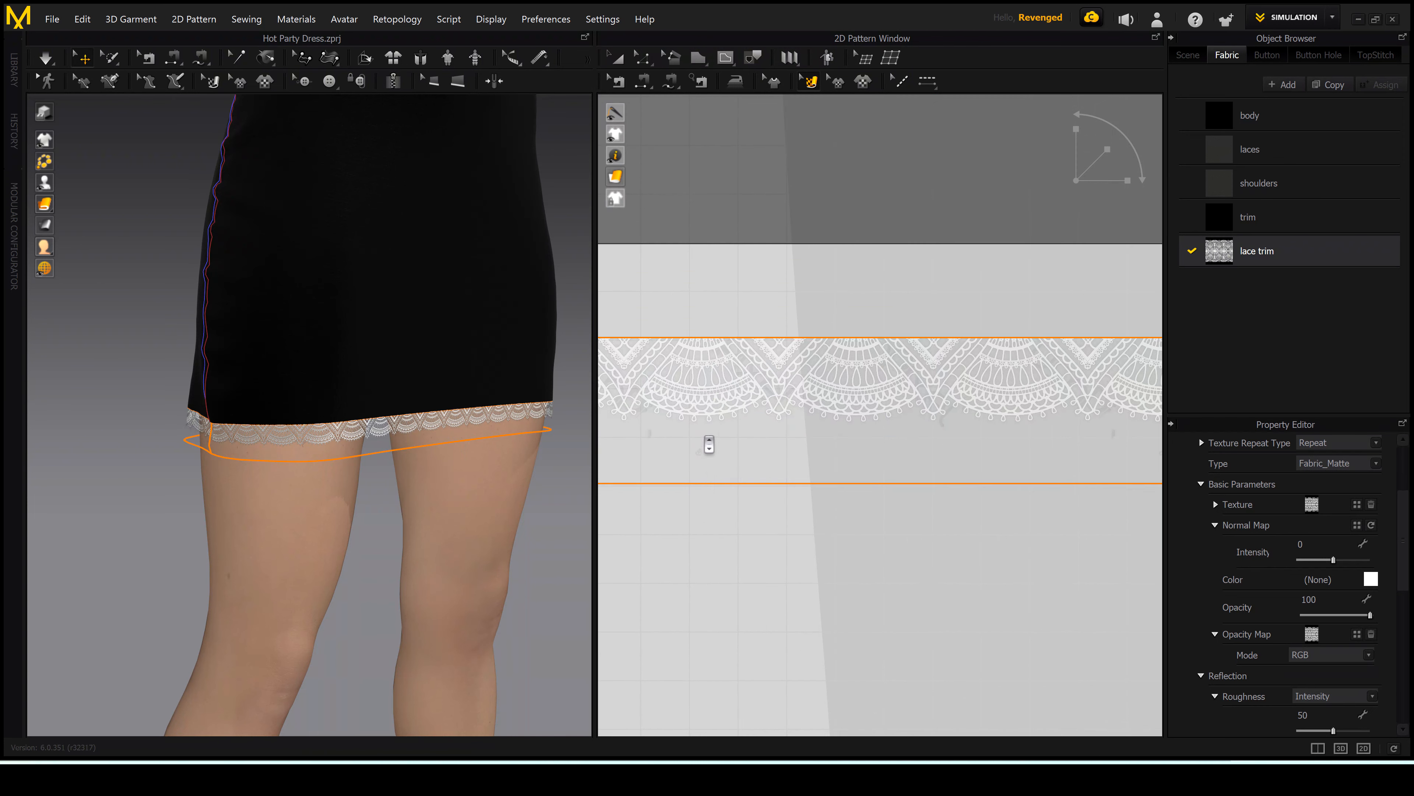
pyautogui.scroll(5, 710, 397)
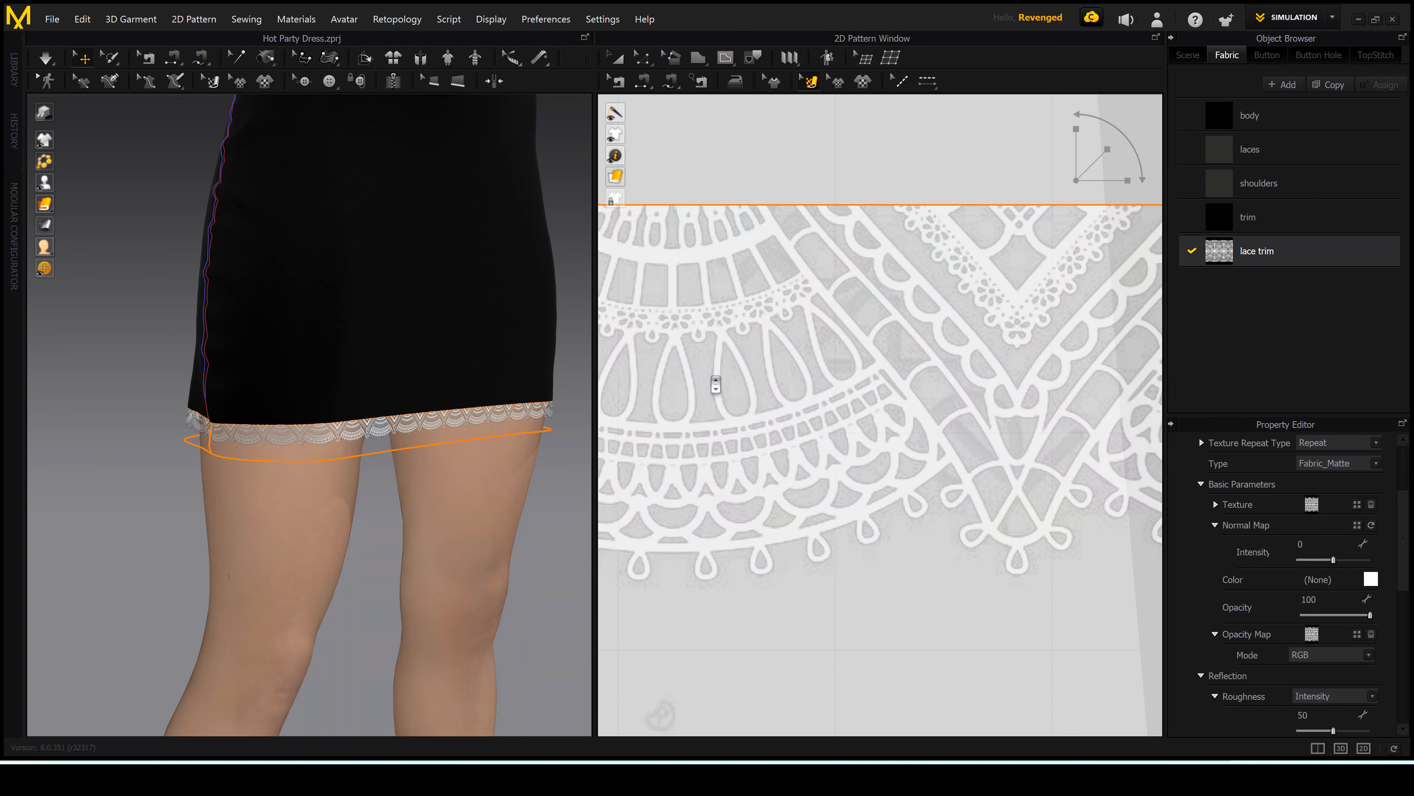
pyautogui.scroll(-5, 805, 376)
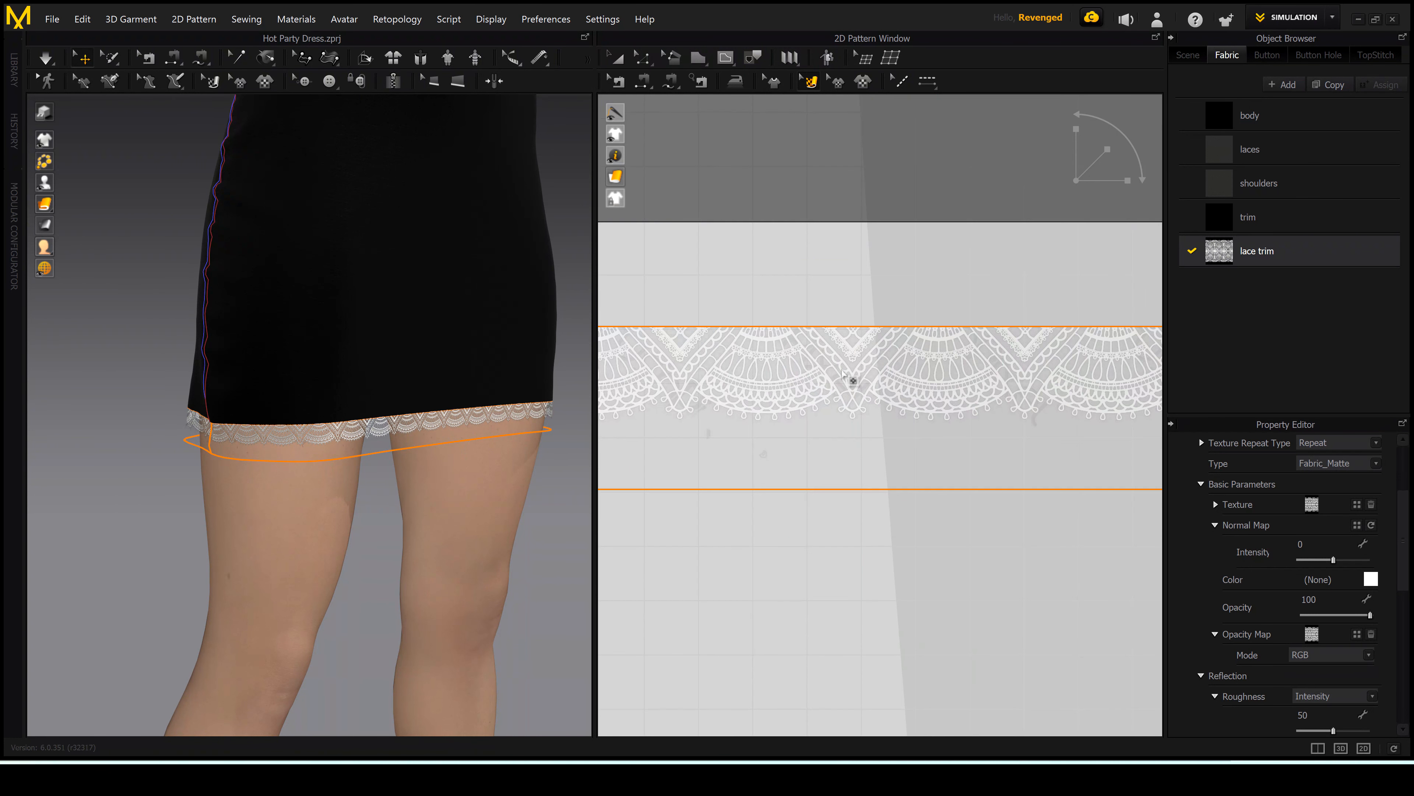
pyautogui.scroll(-3, 843, 373)
pyautogui.scroll(-6, 846, 378)
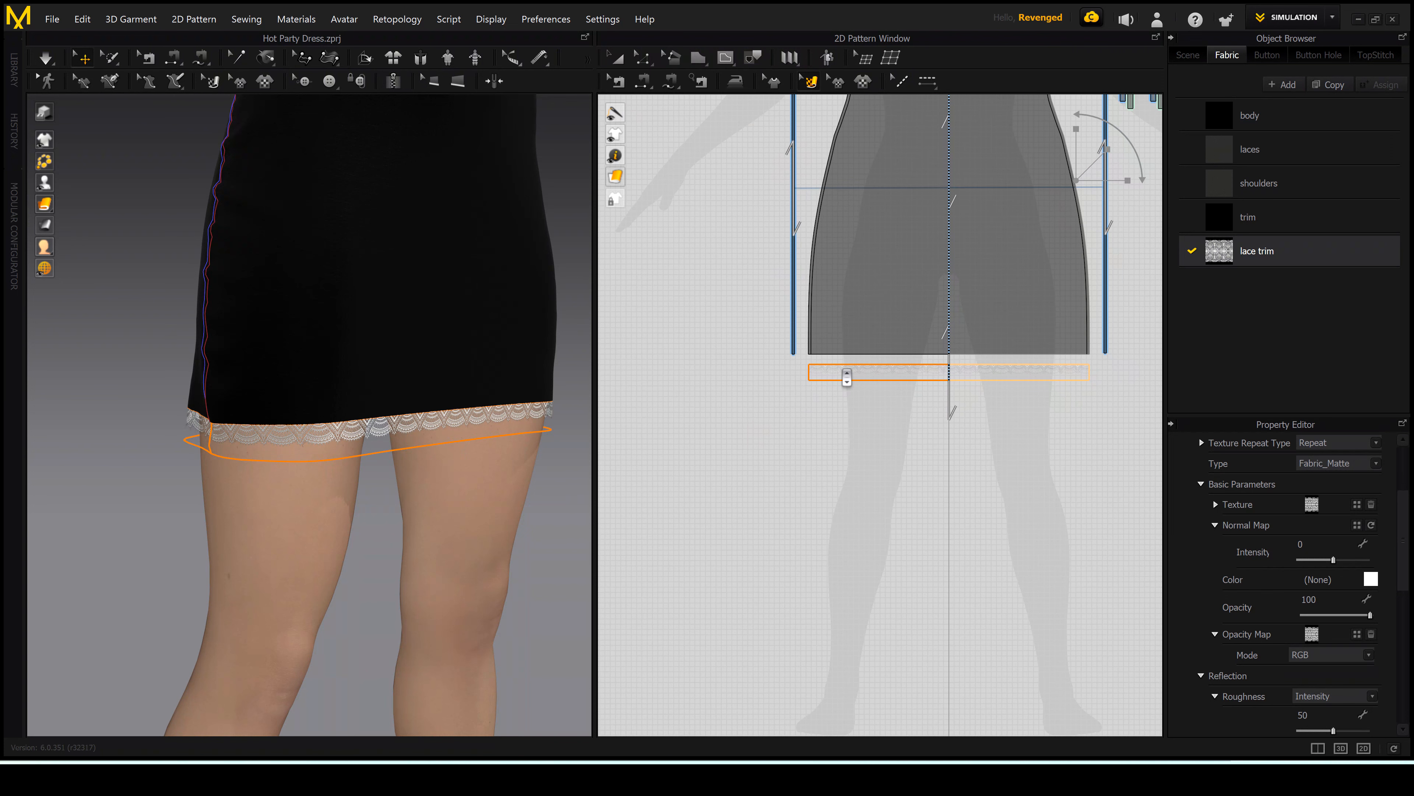
pyautogui.scroll(6, 891, 379)
pyautogui.scroll(3, 887, 379)
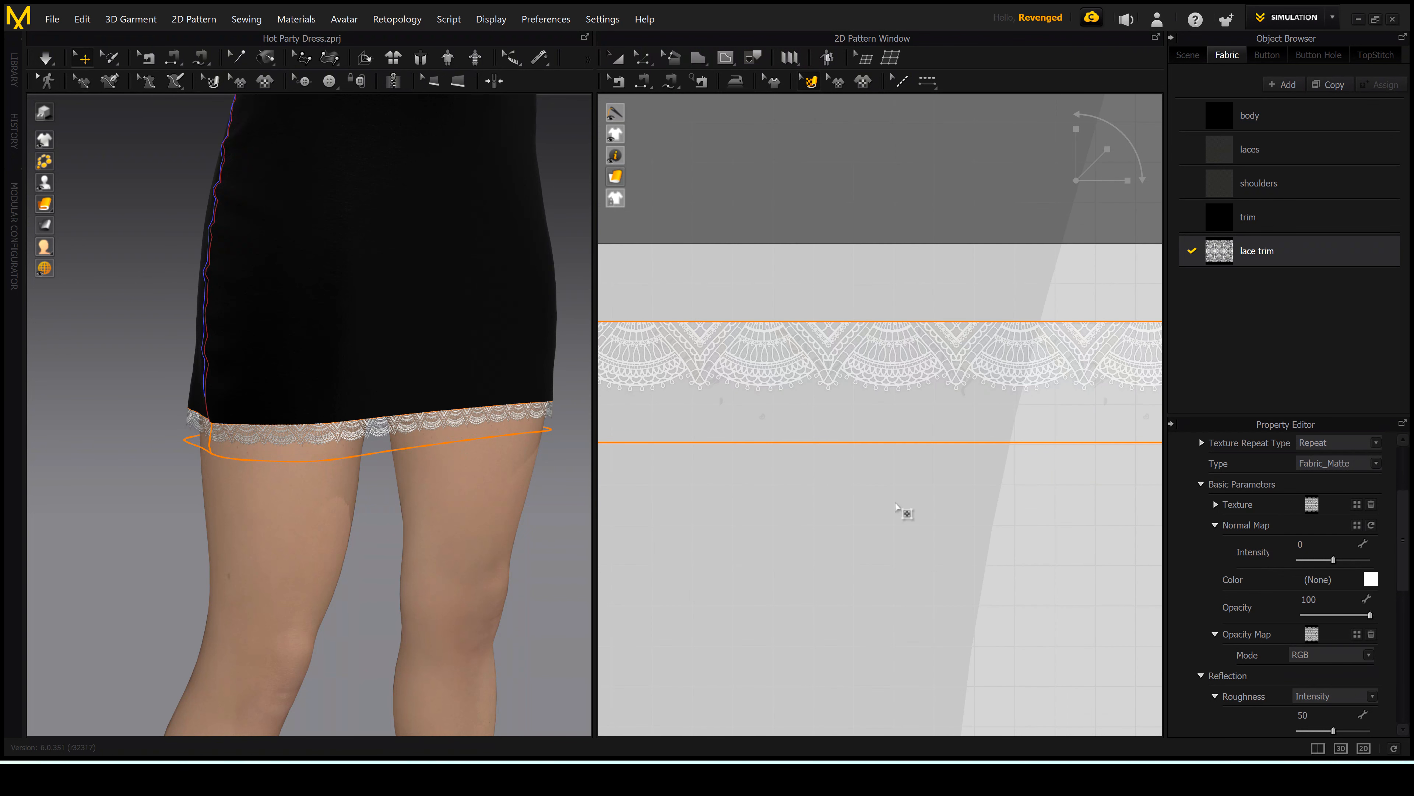
pyautogui.click(844, 365)
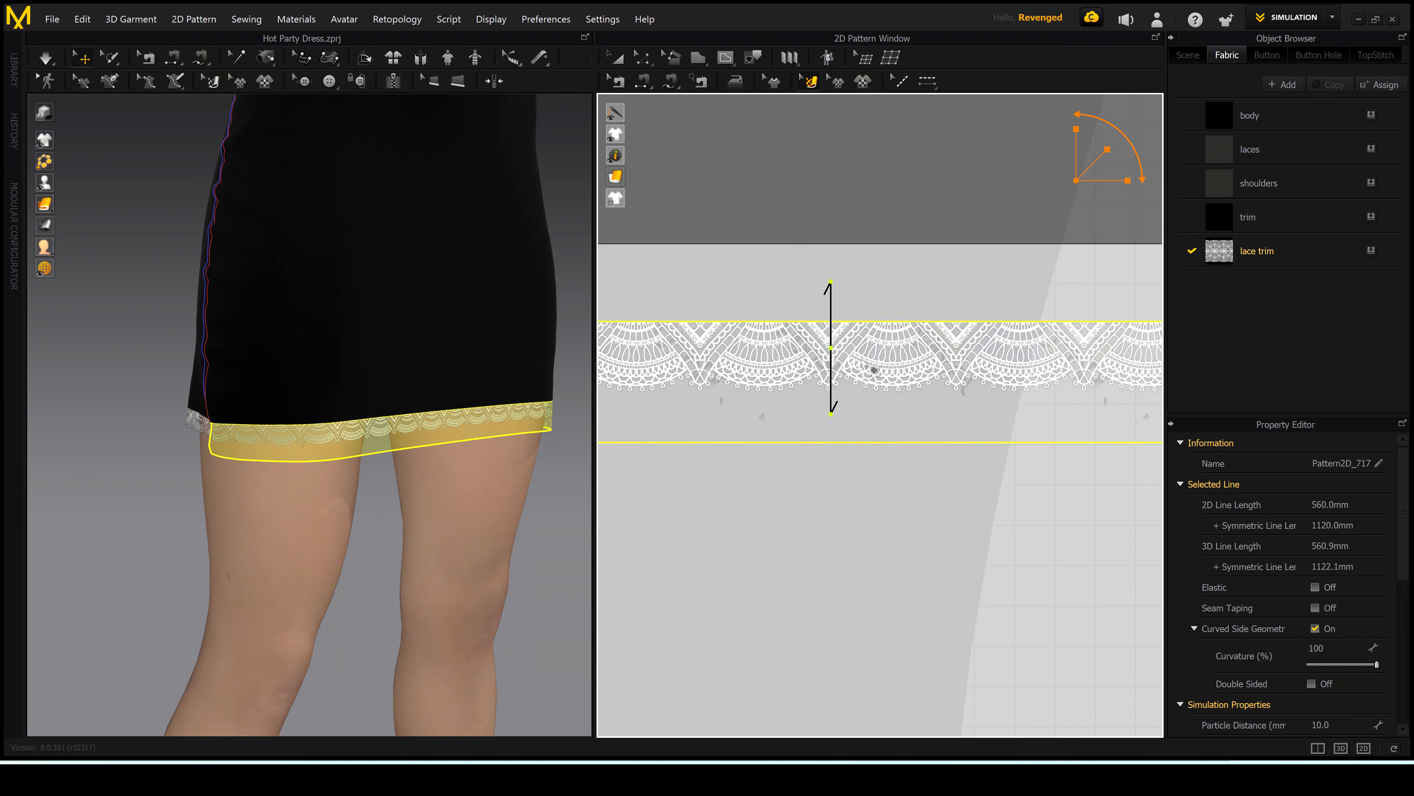
pyautogui.moveTo(852, 367); pyautogui.dragTo(843, 405)
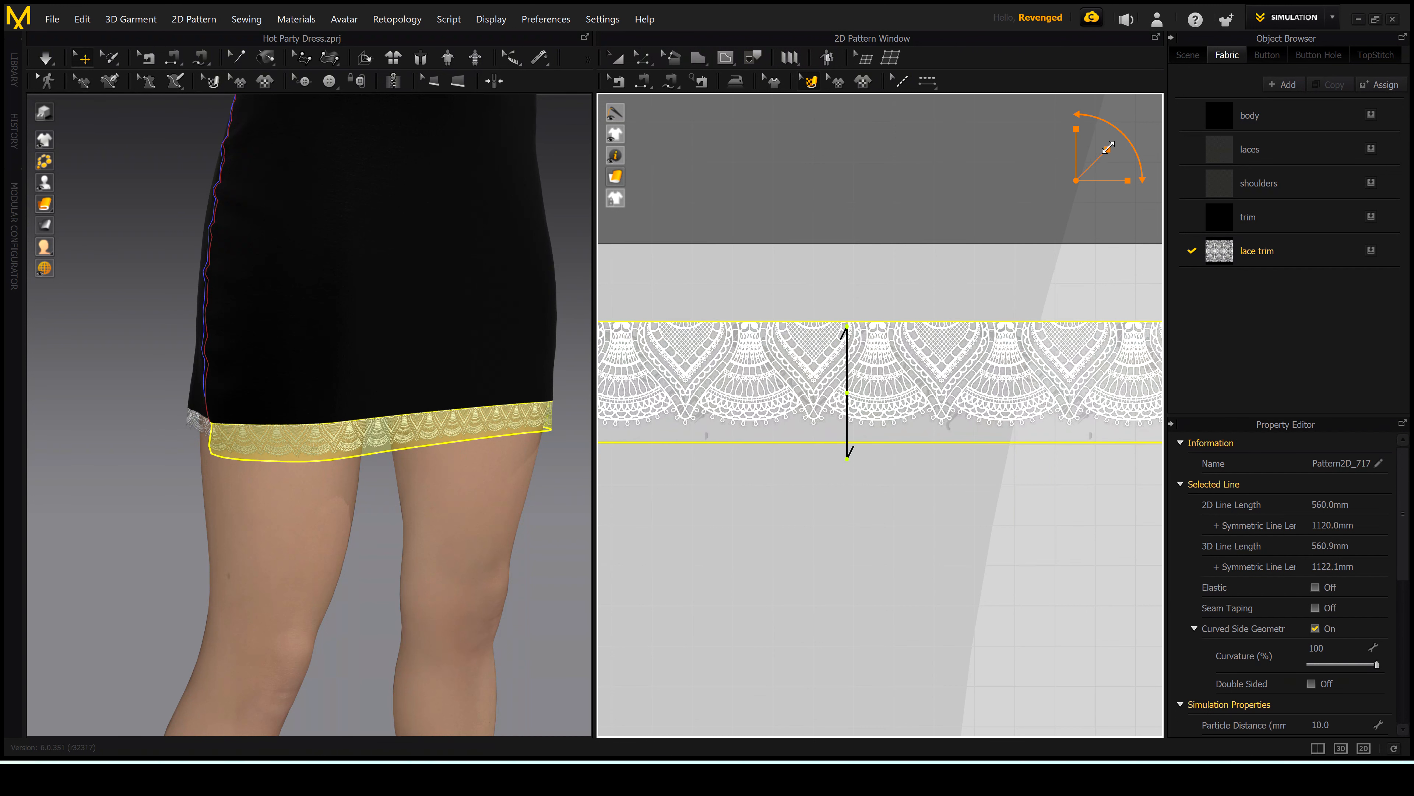
pyautogui.moveTo(1106, 148); pyautogui.dragTo(1103, 159)
pyautogui.moveTo(892, 429)
pyautogui.mouseDown()
pyautogui.moveTo(897, 407)
pyautogui.moveTo(871, 549)
pyautogui.moveTo(872, 406)
pyautogui.moveTo(891, 416)
pyautogui.moveTo(878, 409)
pyautogui.mouseUp()
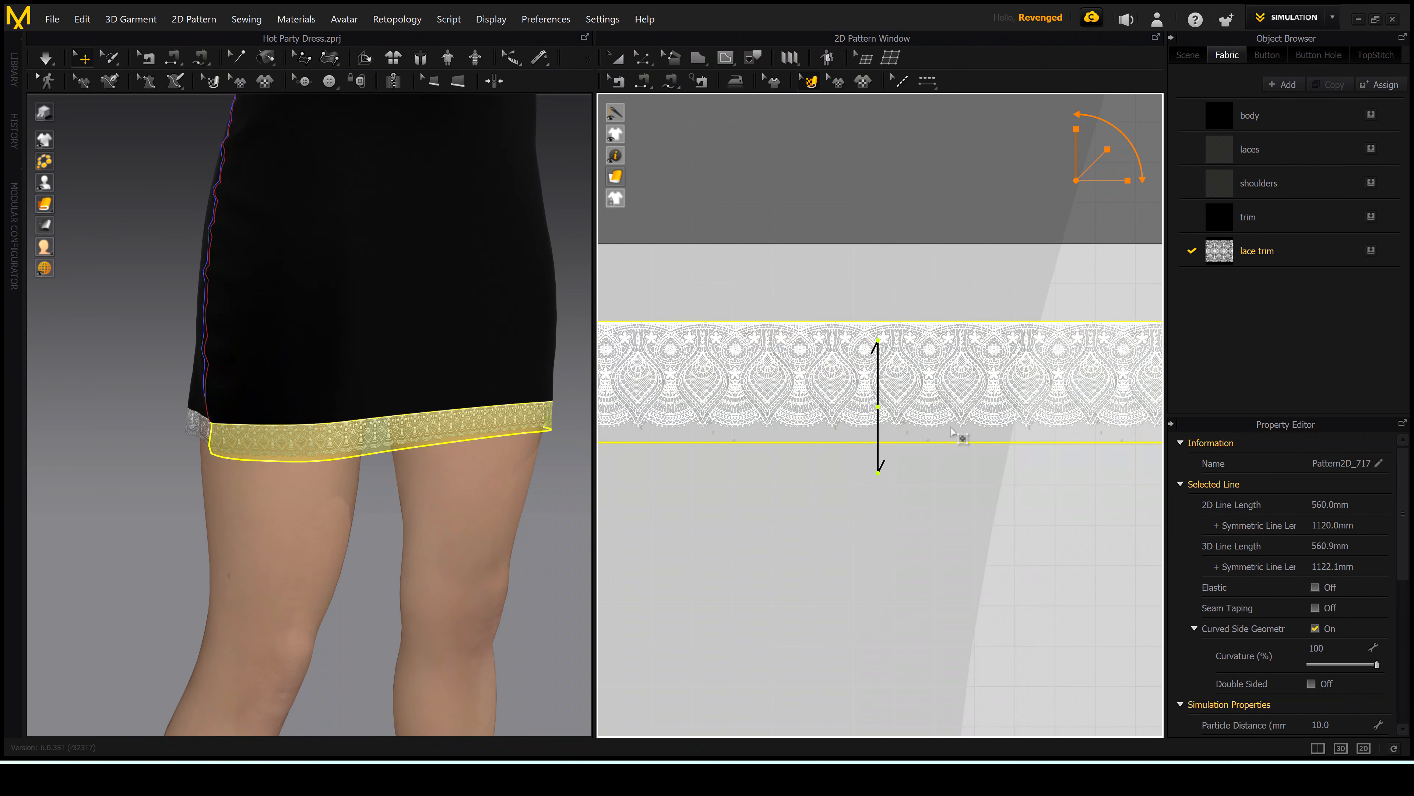
# Nudge the lace texture sideways on the front hem strip to align its motif with the centre line.
pyautogui.scroll(-9, 768, 496)
pyautogui.scroll(10, 858, 464)
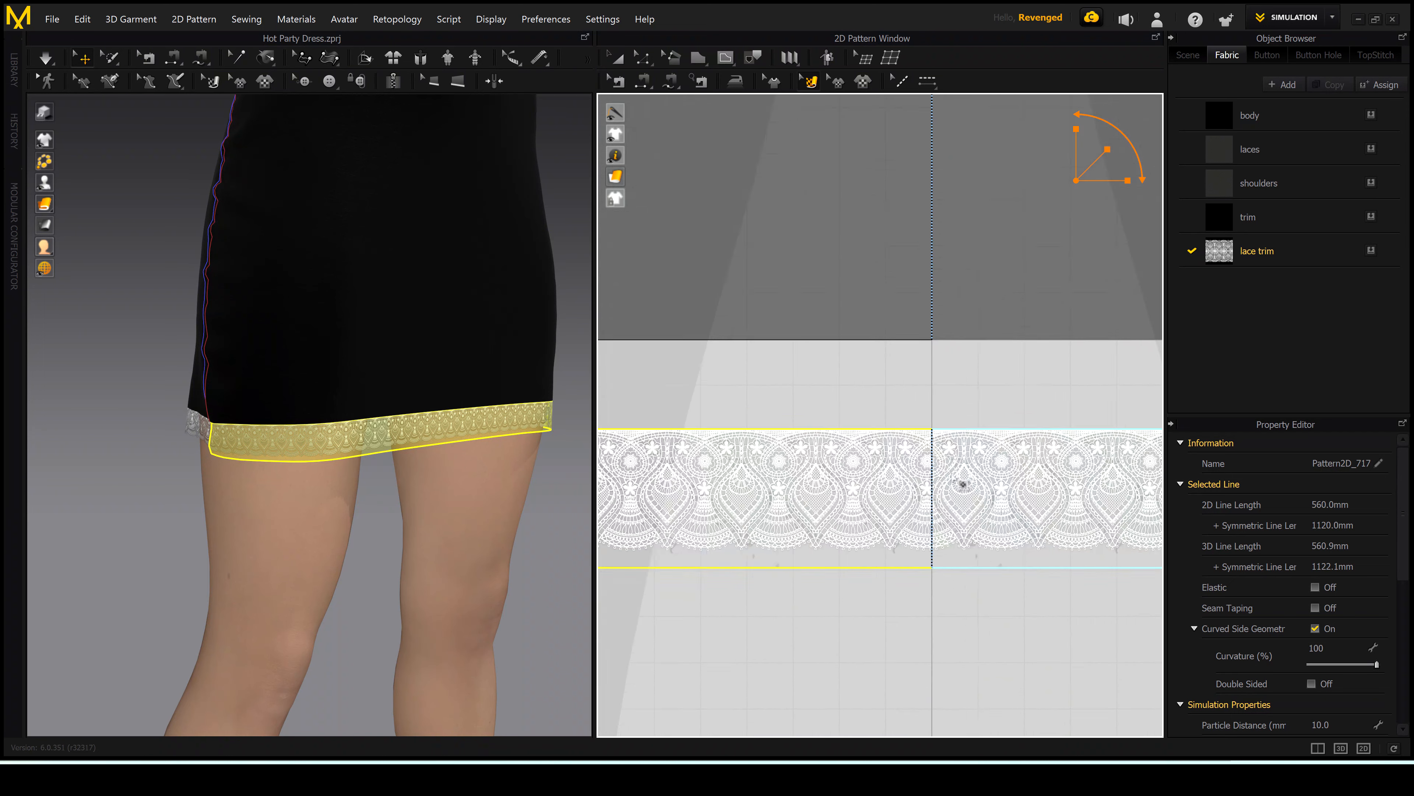
pyautogui.scroll(4, 962, 484)
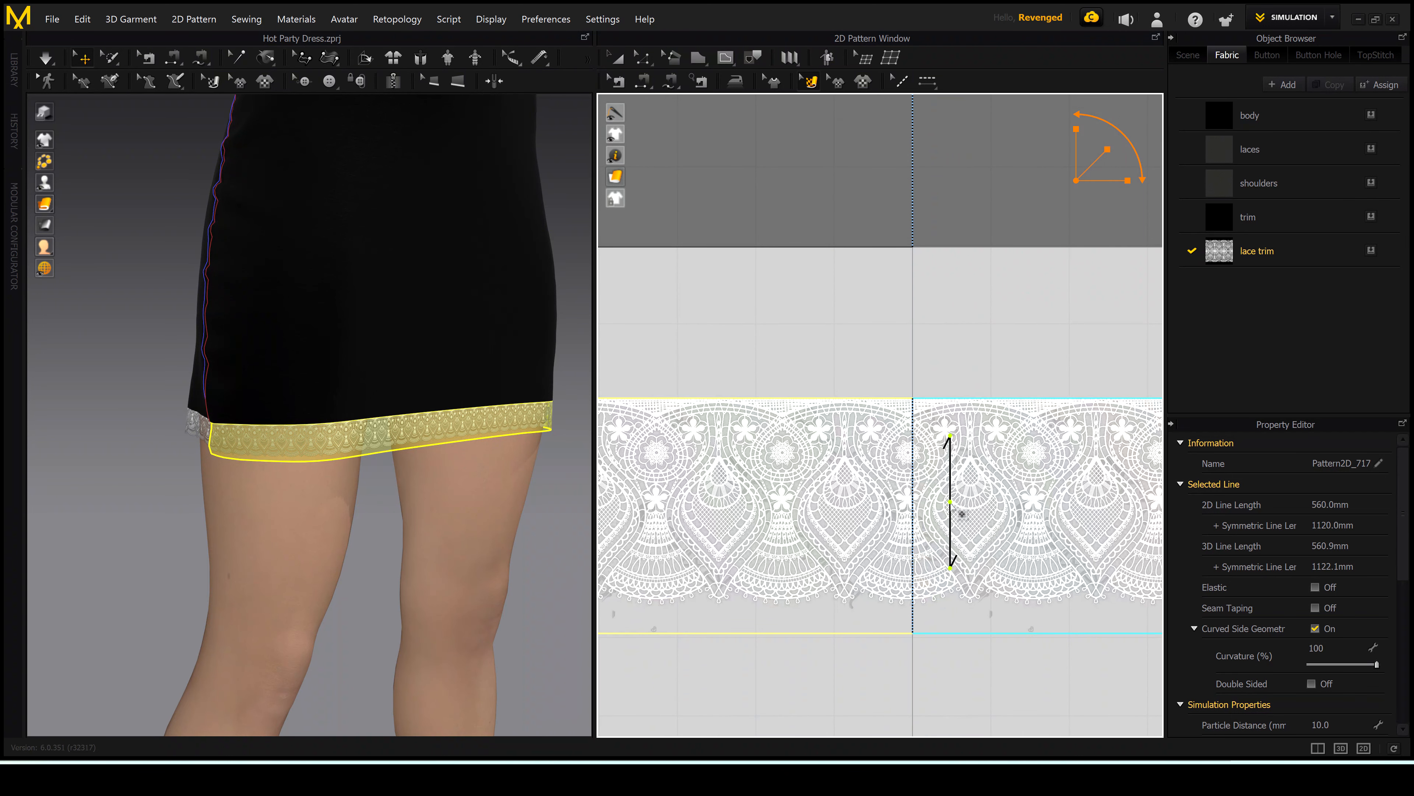
pyautogui.moveTo(962, 513); pyautogui.dragTo(966, 515)
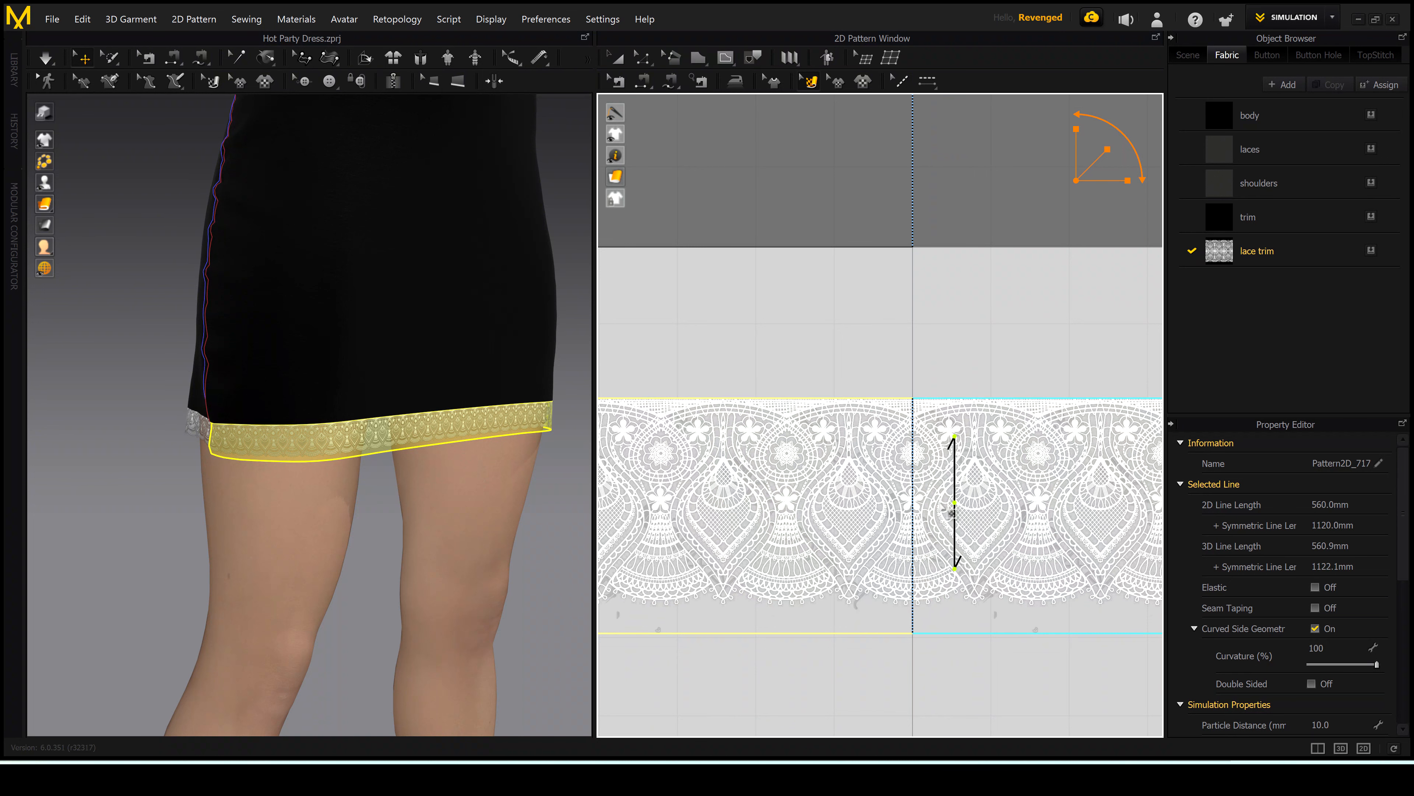
# Reposition the lace texture on the back hem strip so the whole motif fits and aligns with the centre line.
pyautogui.scroll(-8, 913, 502)
pyautogui.scroll(-3, 889, 494)
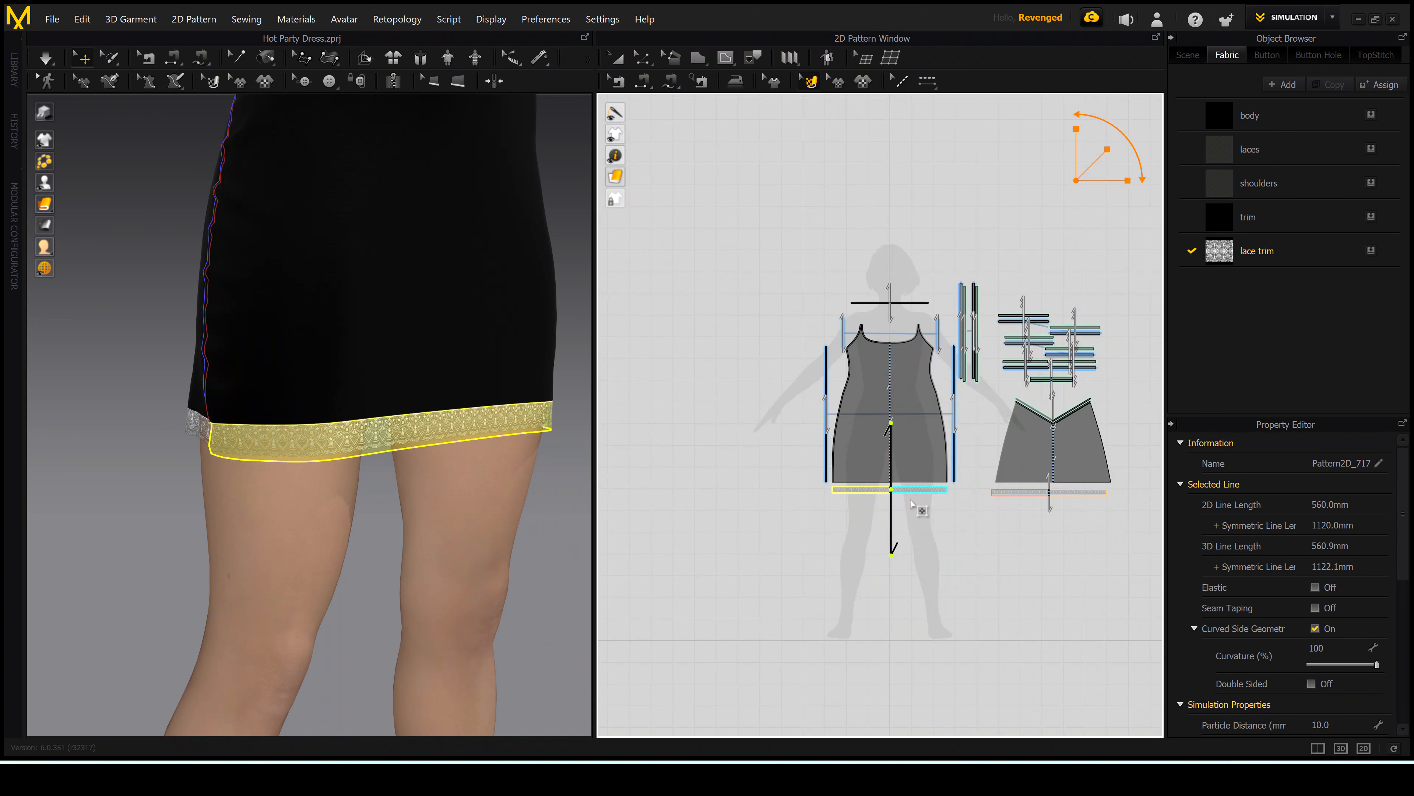
pyautogui.scroll(8, 1050, 504)
pyautogui.scroll(6, 1024, 505)
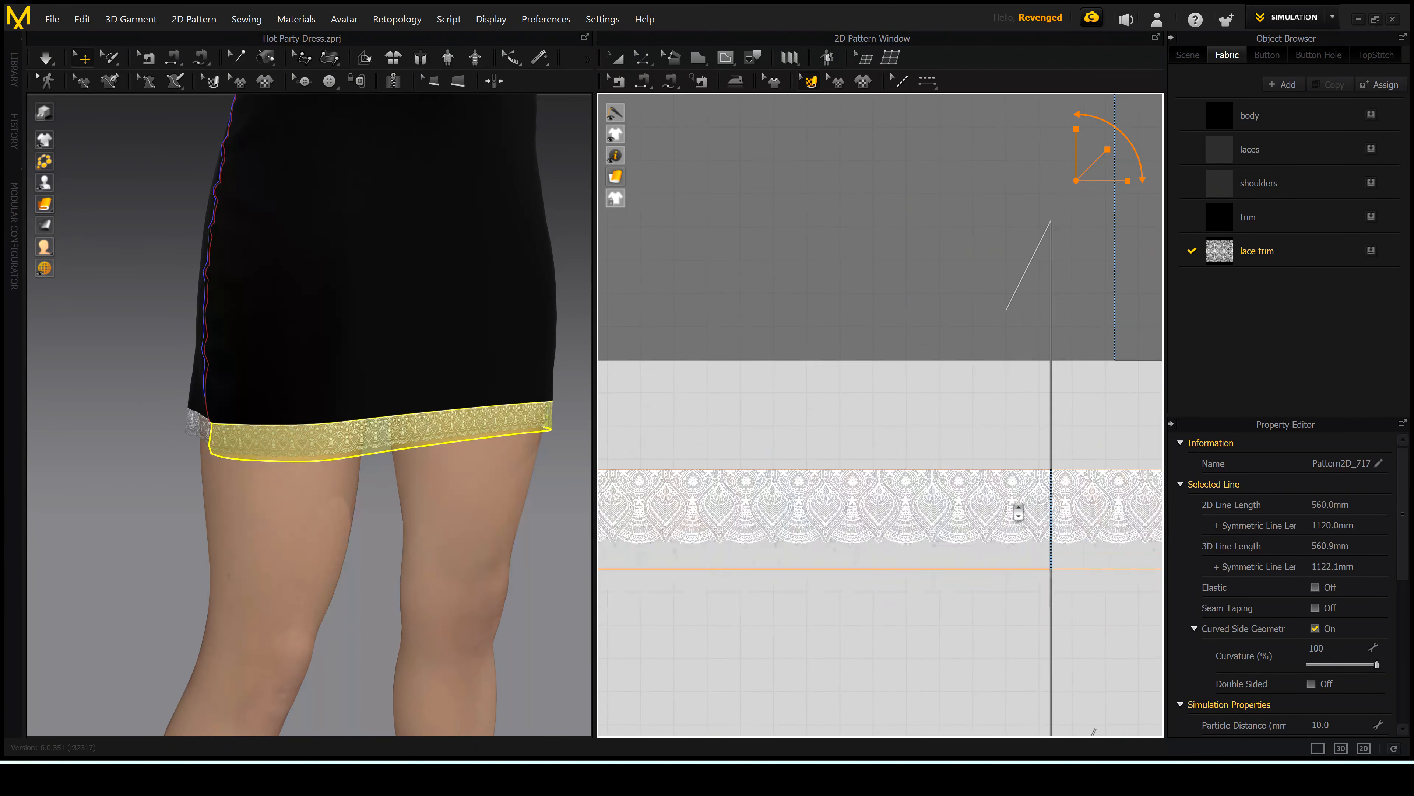
pyautogui.moveTo(992, 456); pyautogui.dragTo(931, 487)
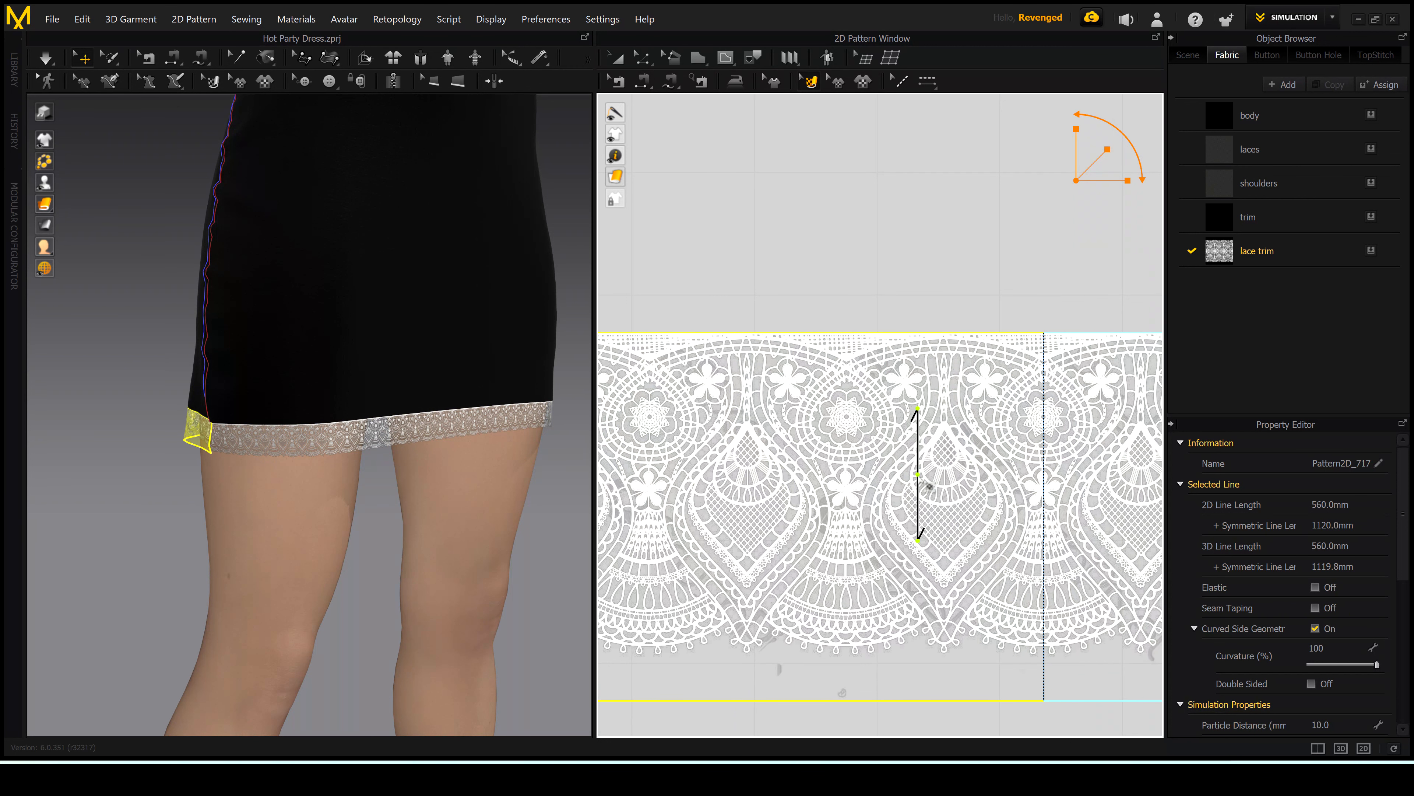
# Assign normal - rotated.png as the normal map of the lace trim fabric.
pyautogui.scroll(-5, 929, 487)
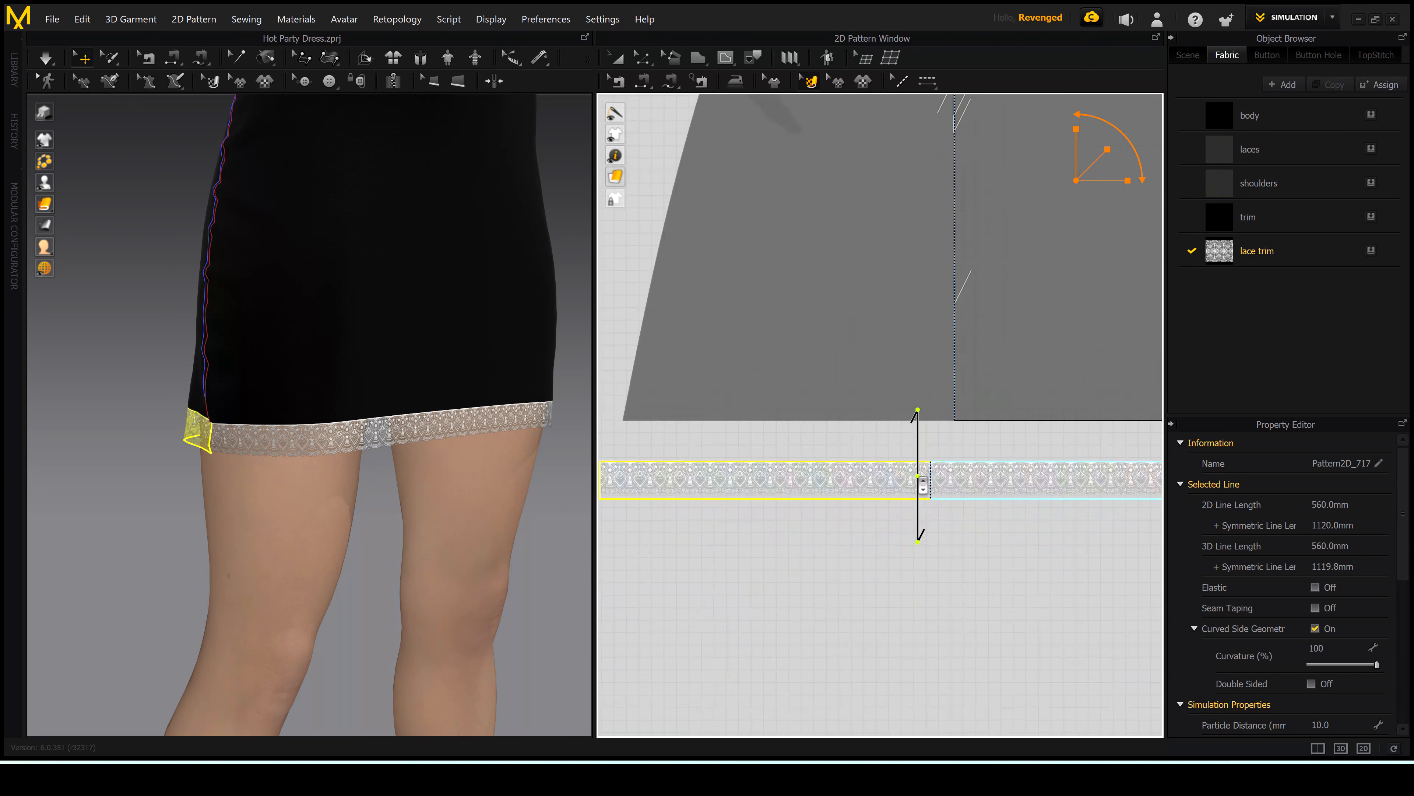
pyautogui.scroll(-2, 919, 479)
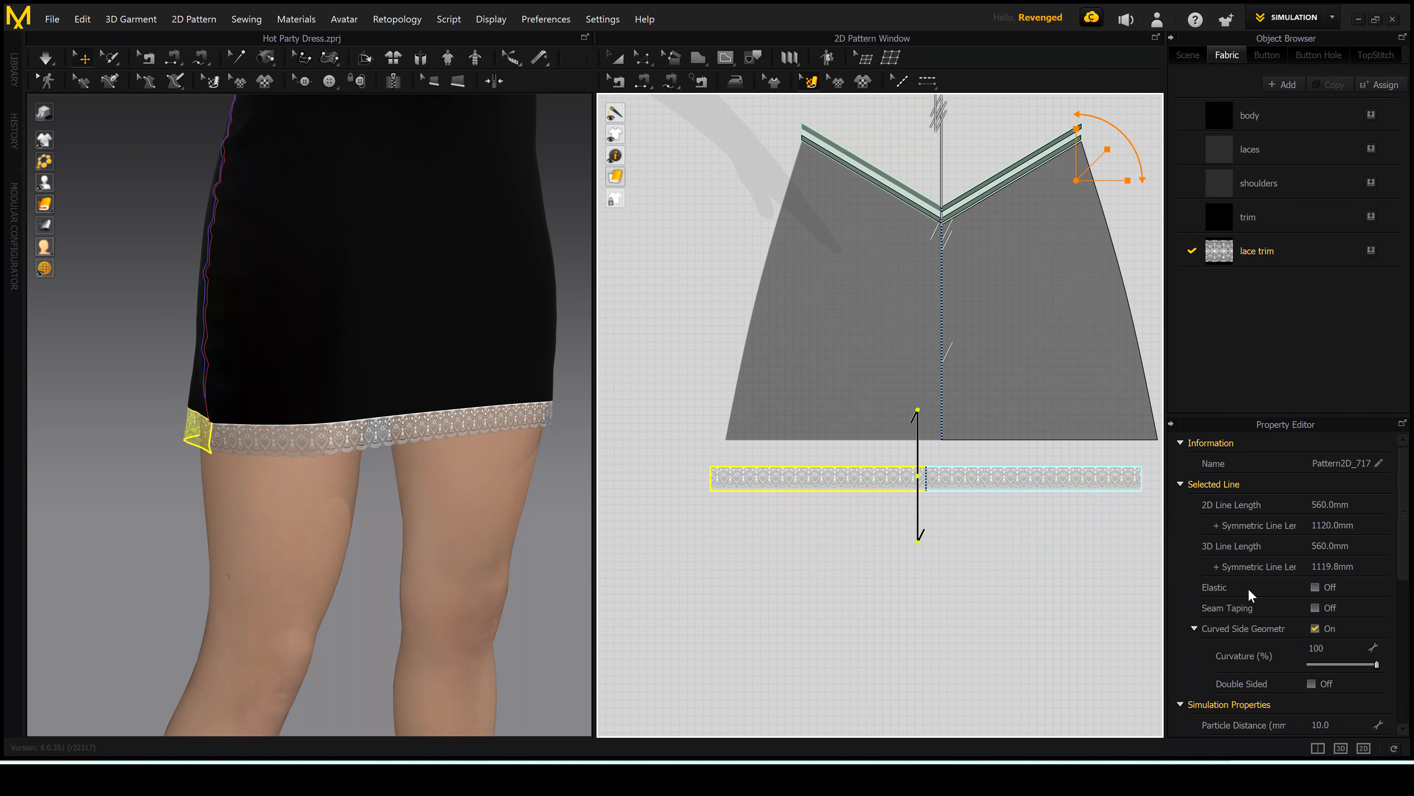
pyautogui.click(1288, 261)
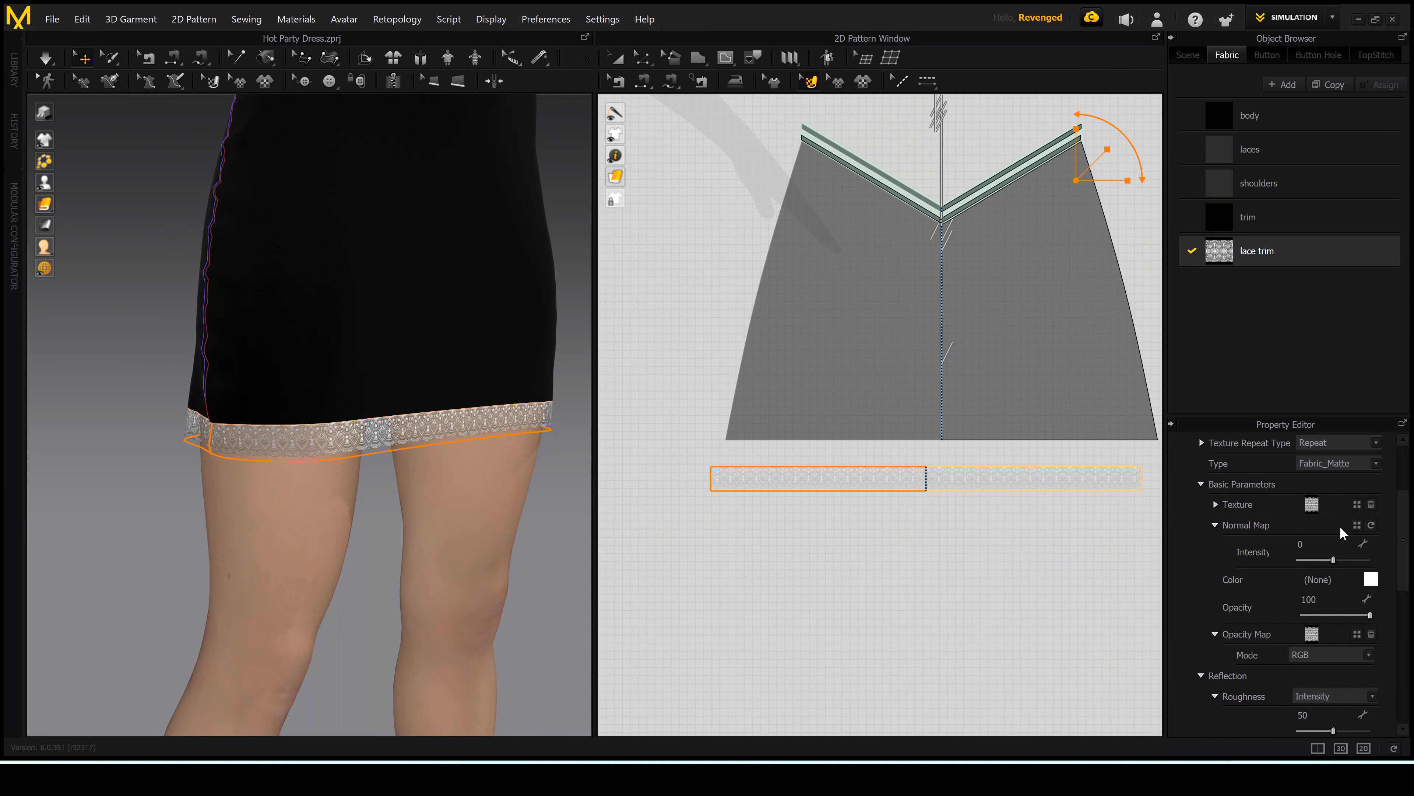
pyautogui.click(1357, 526)
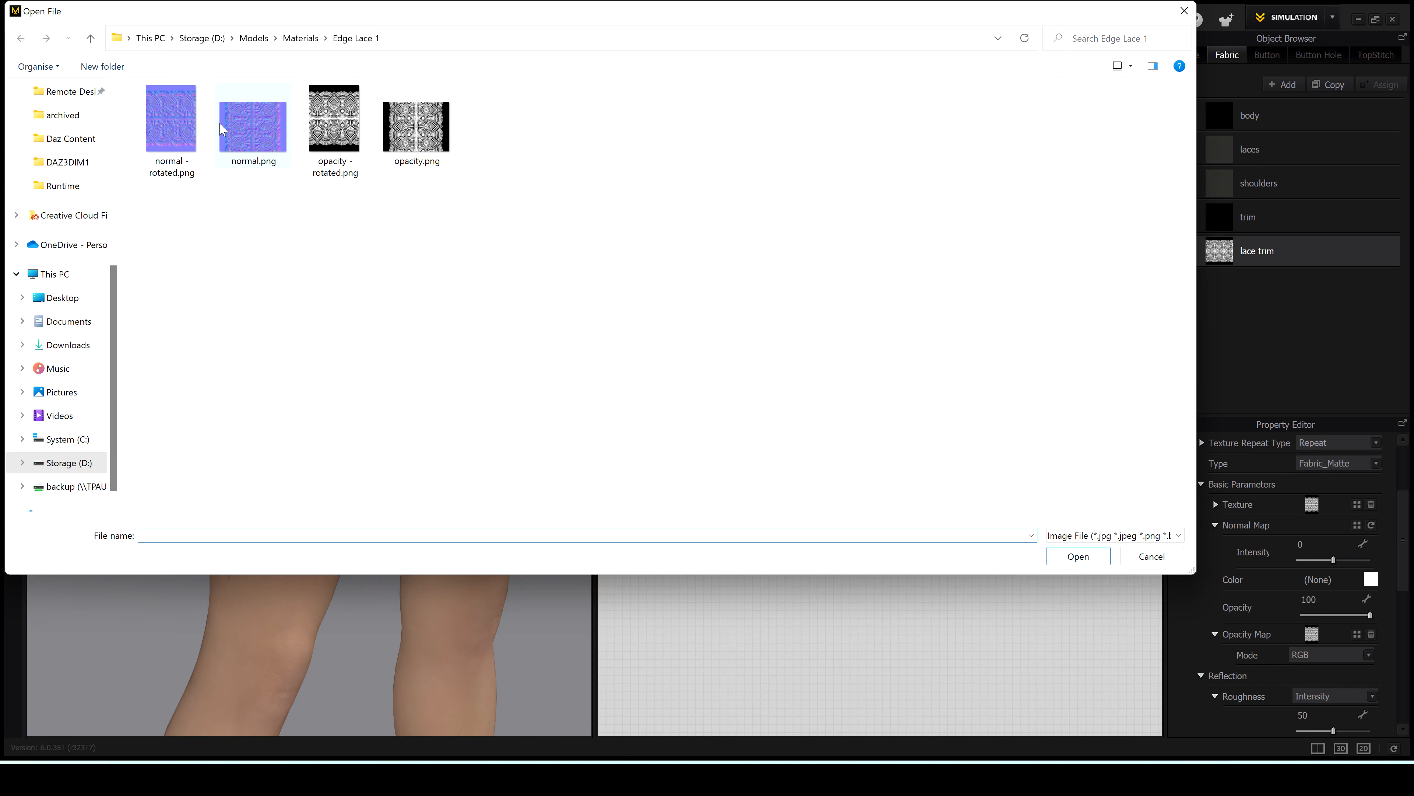
pyautogui.doubleClick(185, 133)
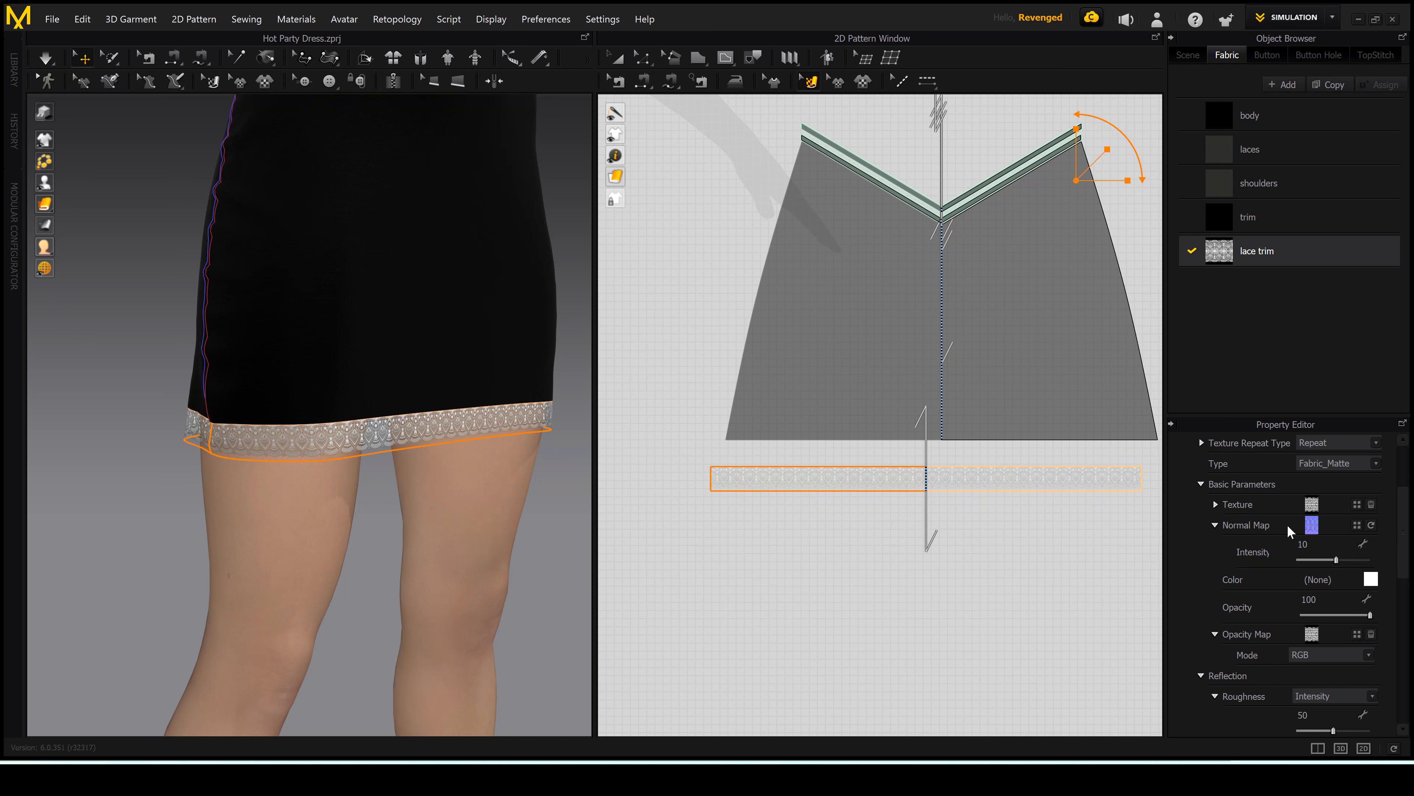
# Set the lace trim's normal map width to 48.1 mm in its transformation settings to match the texture width.
pyautogui.click(1217, 523)
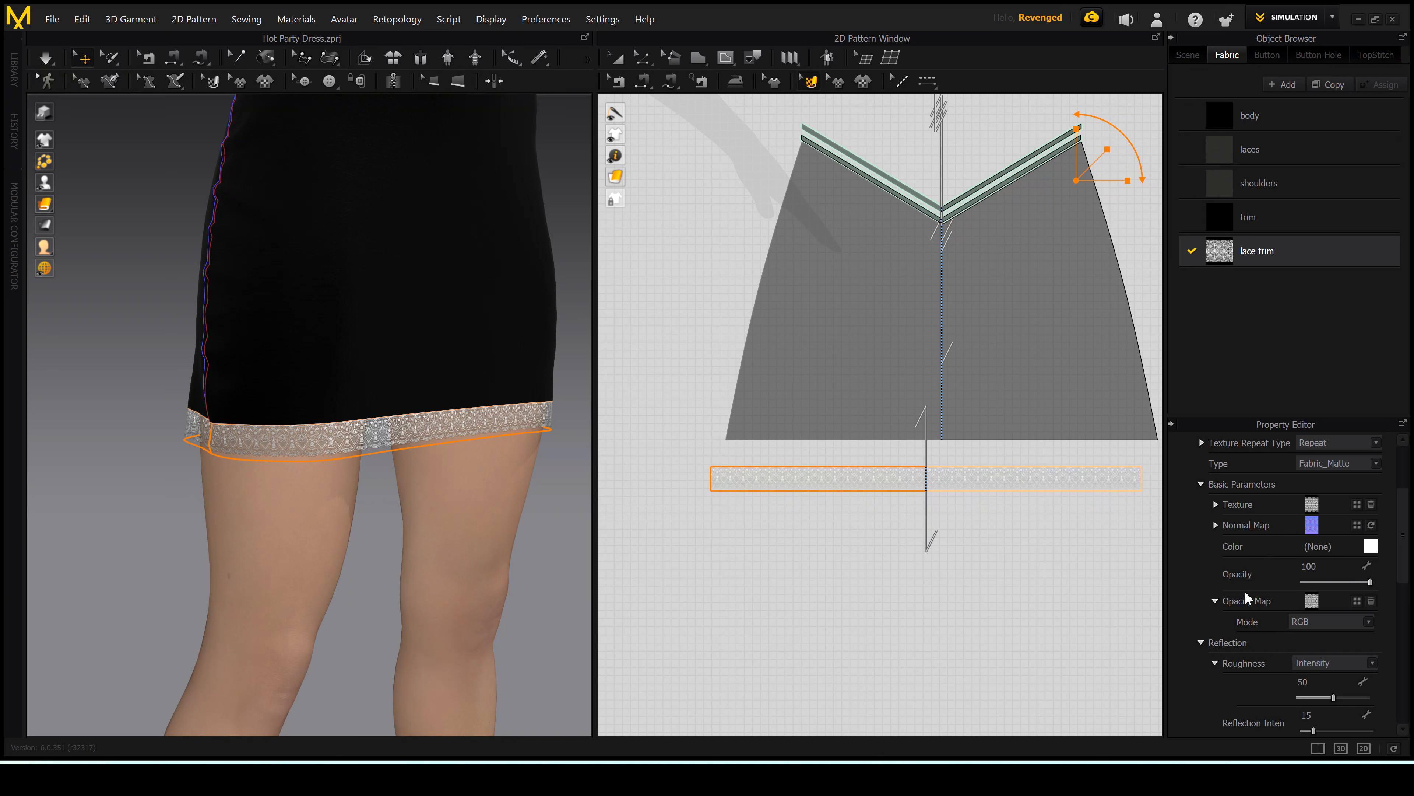
pyautogui.scroll(-10, 1246, 593)
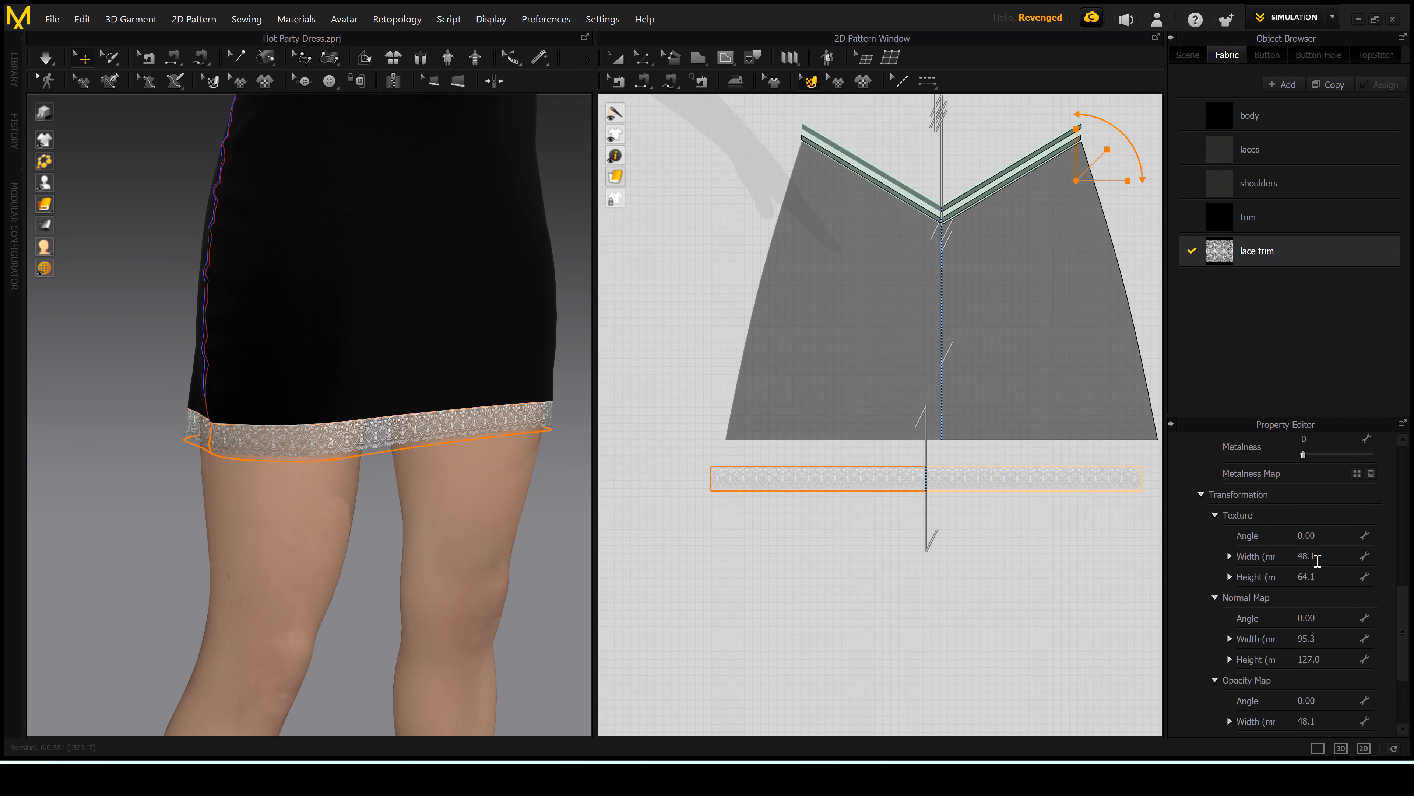
pyautogui.click(1317, 560)
pyautogui.click(1320, 637)
pyautogui.write('48.1')
pyautogui.press('Return')
# Switch the workspace to the UV Editor and check the lace trim on the garment's UV layout.
pyautogui.click(1316, 18)
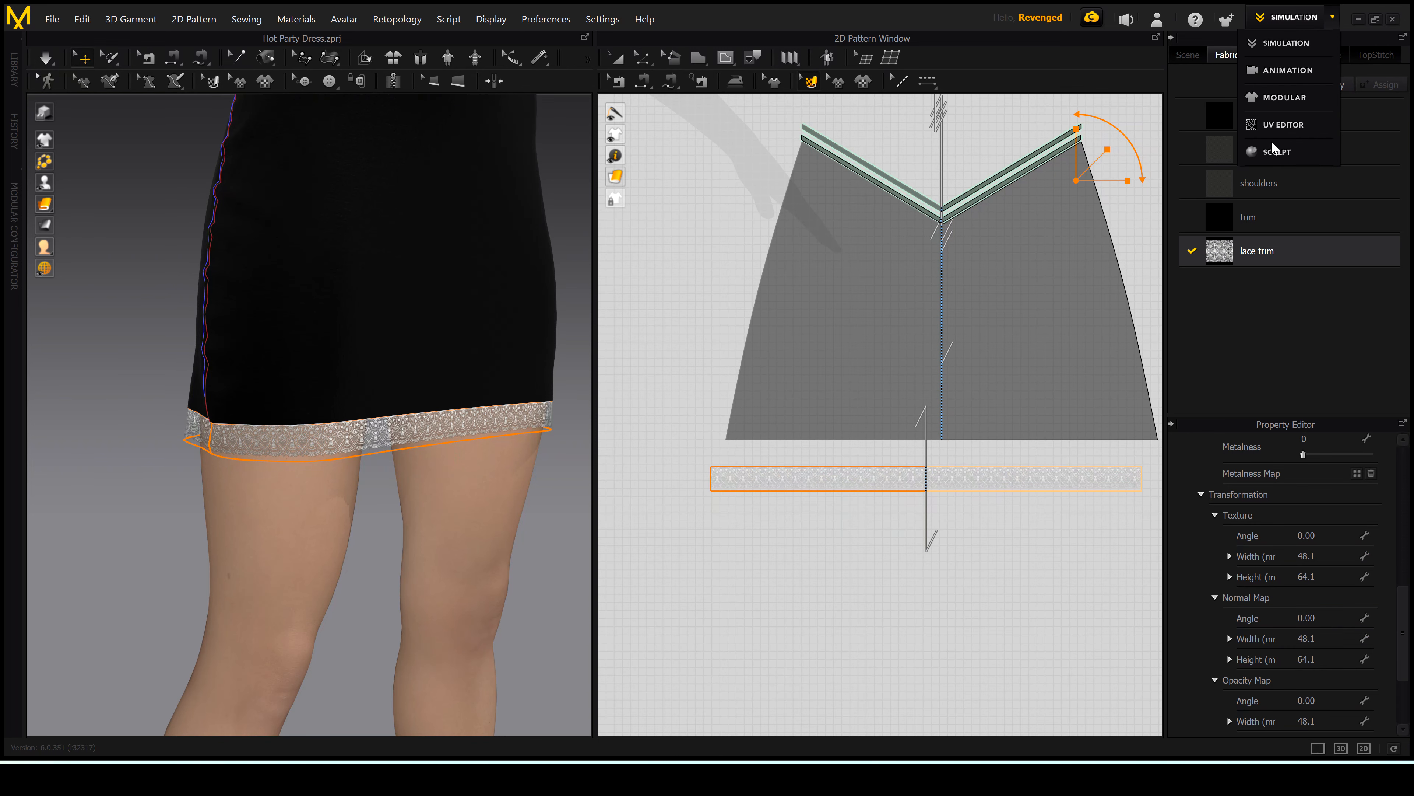
pyautogui.click(1269, 126)
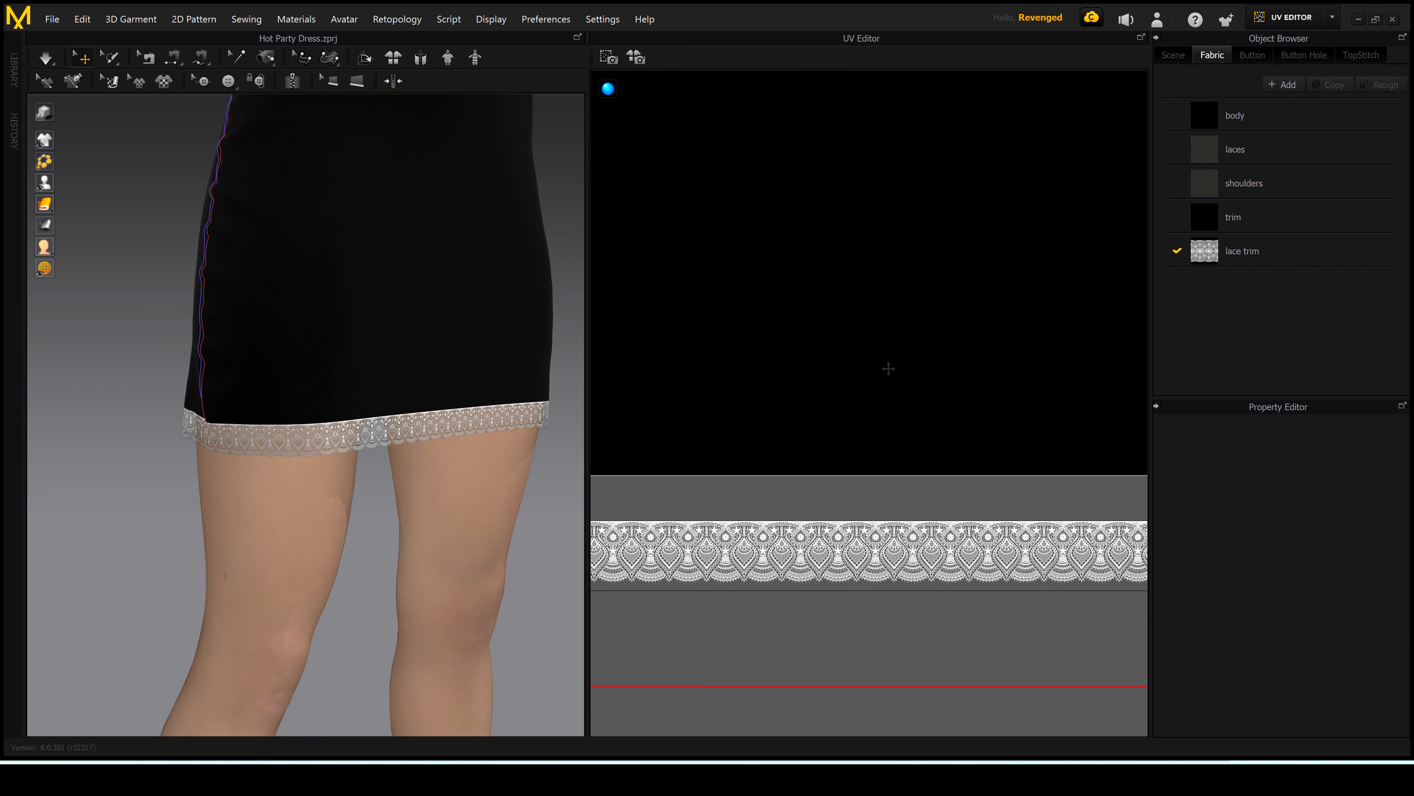
pyautogui.scroll(-8, 778, 475)
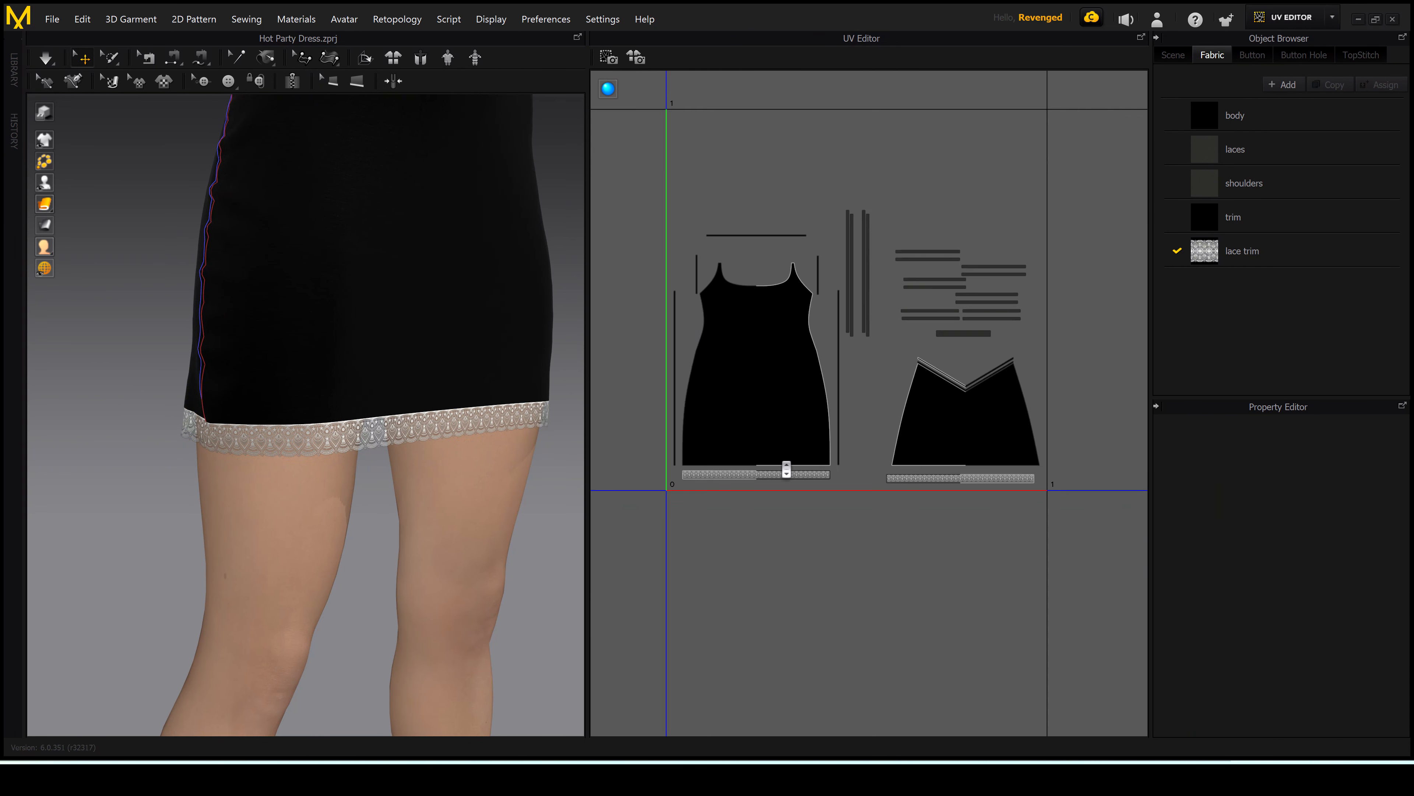
pyautogui.scroll(6, 715, 472)
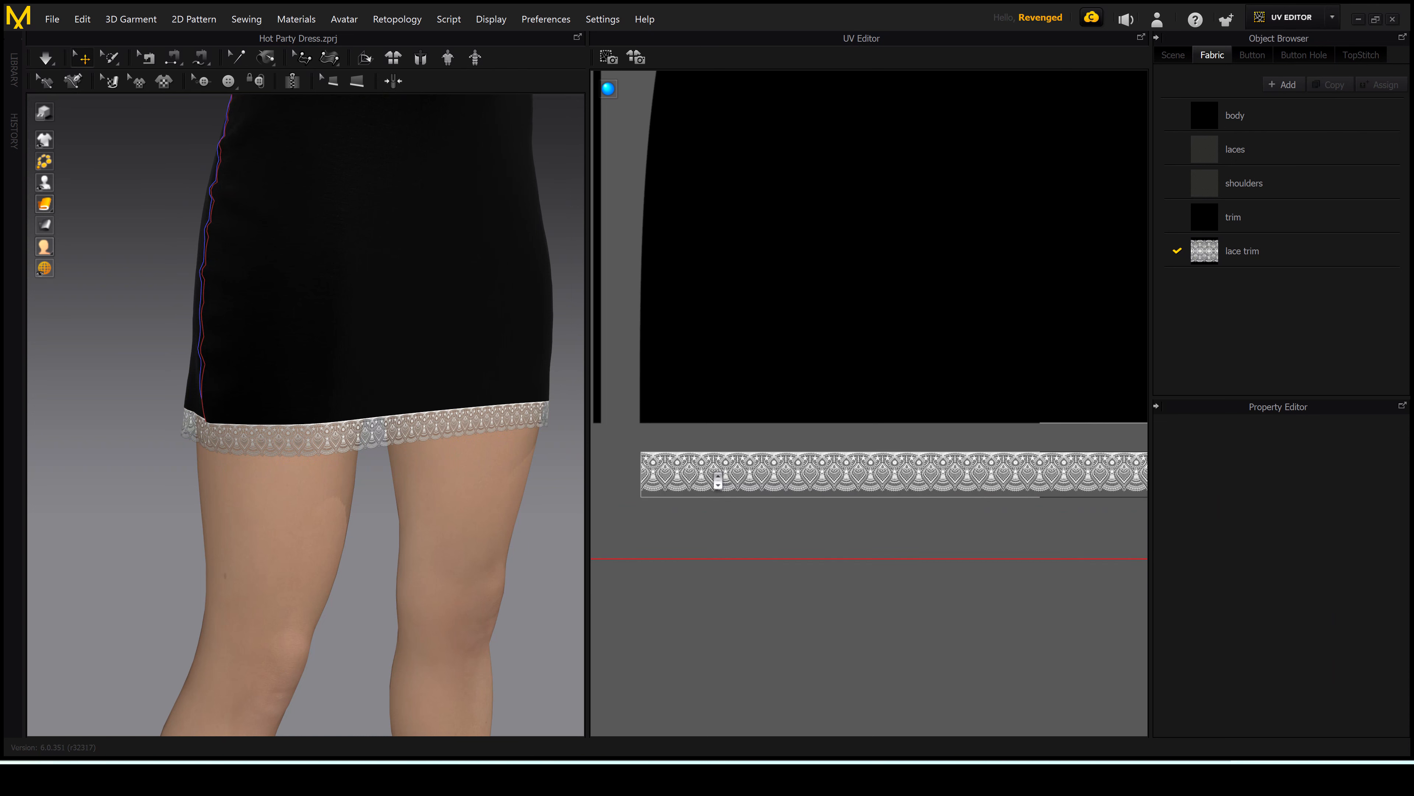
# Set up texture baking with the saving path dress.png in the textures baked folder, and include the Opacity texture type.
pyautogui.click(636, 59)
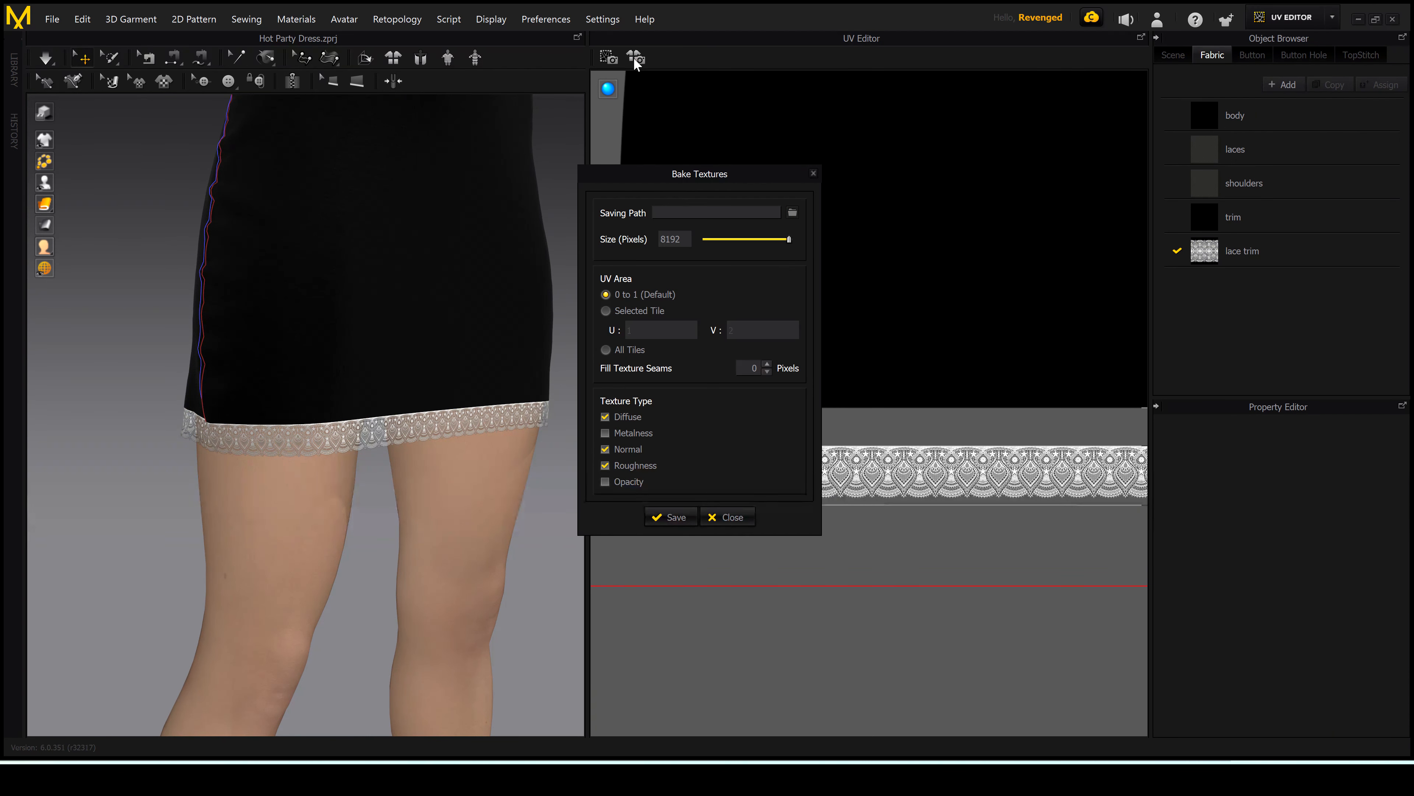
pyautogui.click(792, 212)
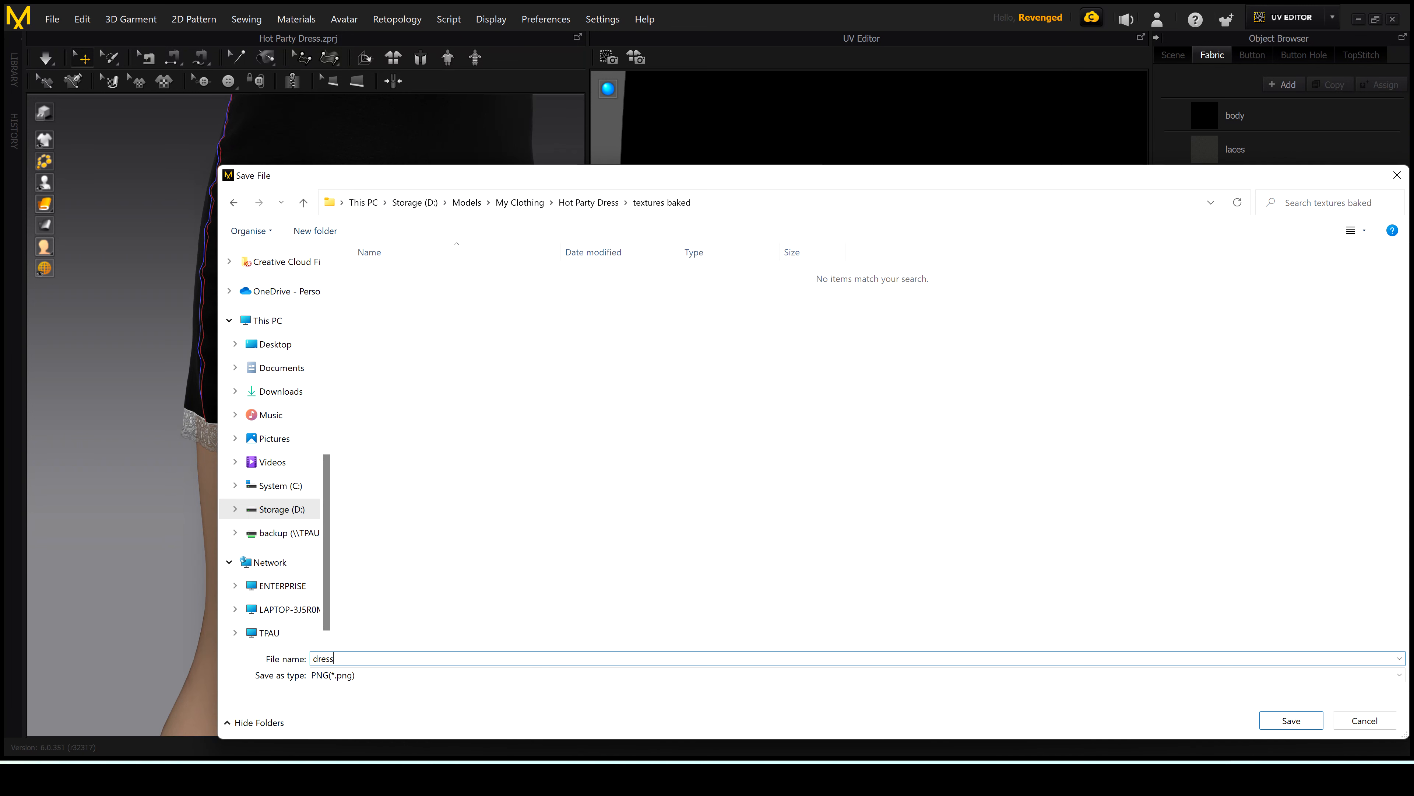
pyautogui.press('Return')
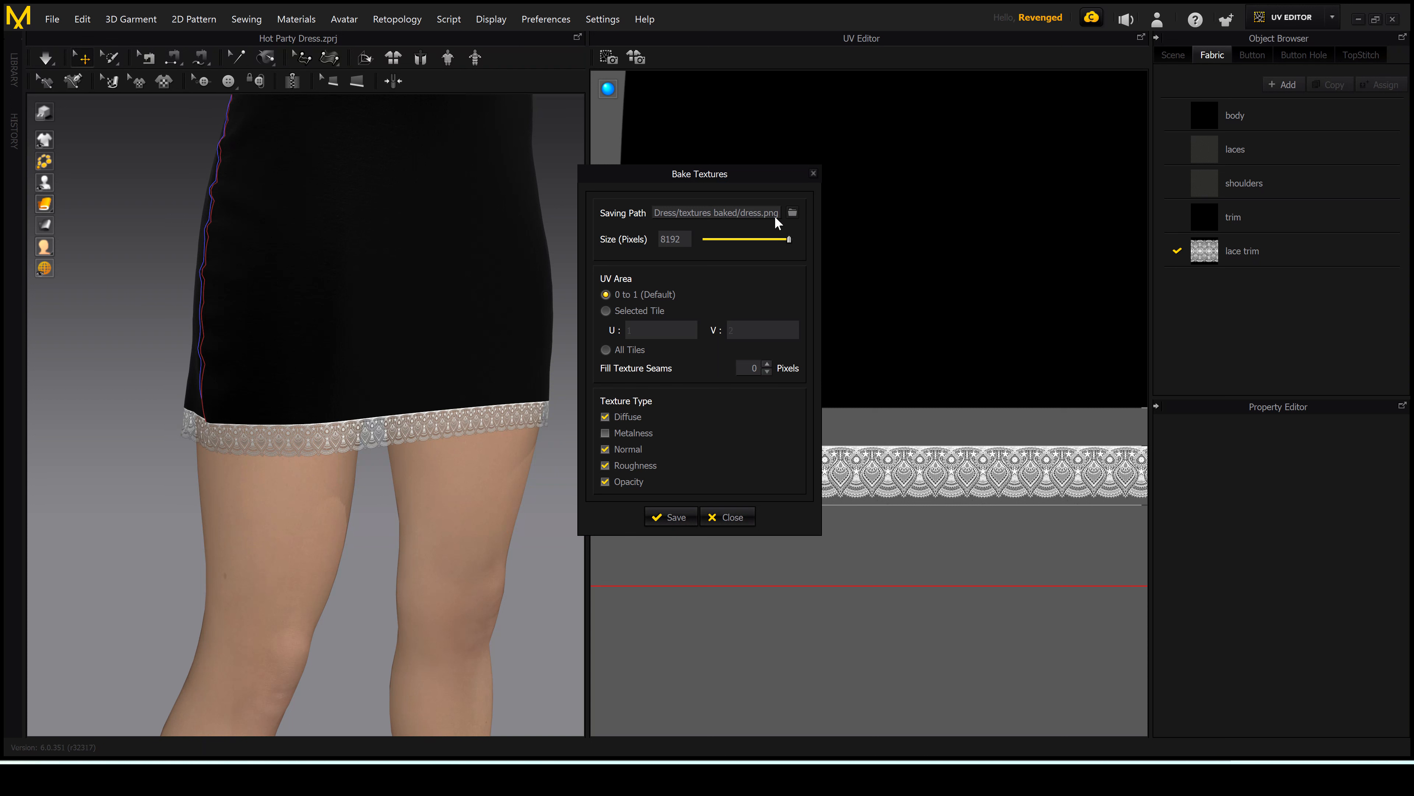
# Bake and save the dress textures, check the output files in the textures baked folder, and close the baking dialog.
pyautogui.click(676, 518)
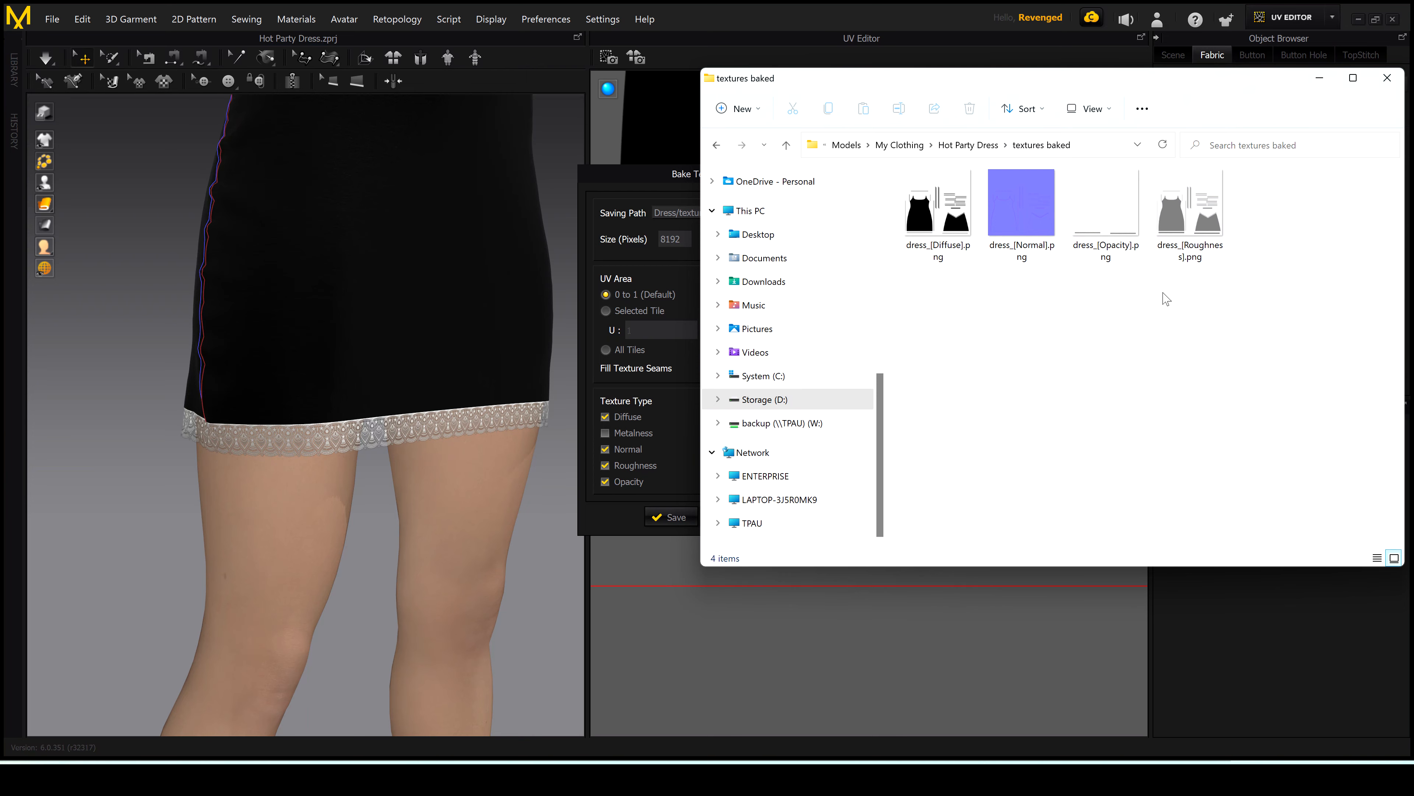
pyautogui.moveTo(1074, 80); pyautogui.dragTo(399, 75)
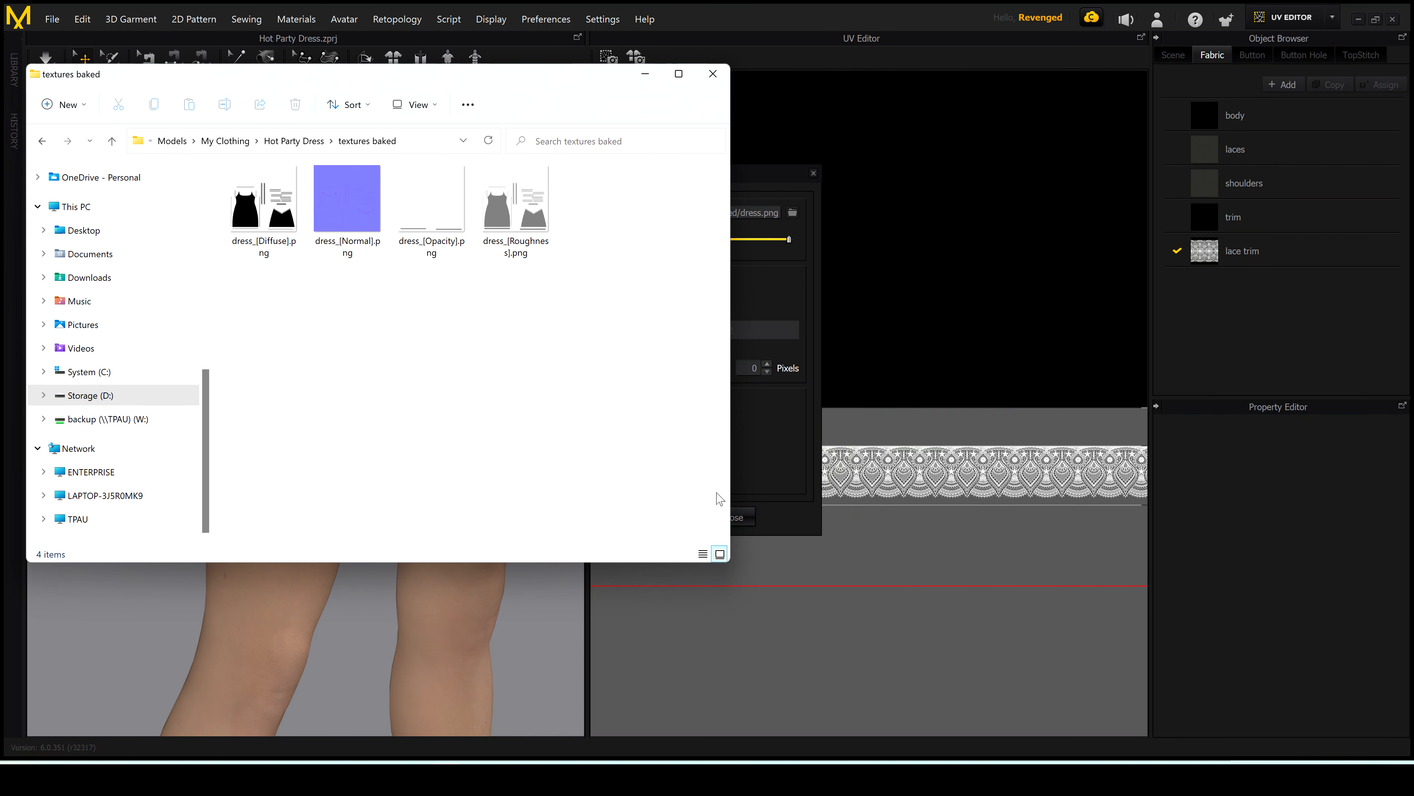
pyautogui.click(823, 301)
pyautogui.click(738, 517)
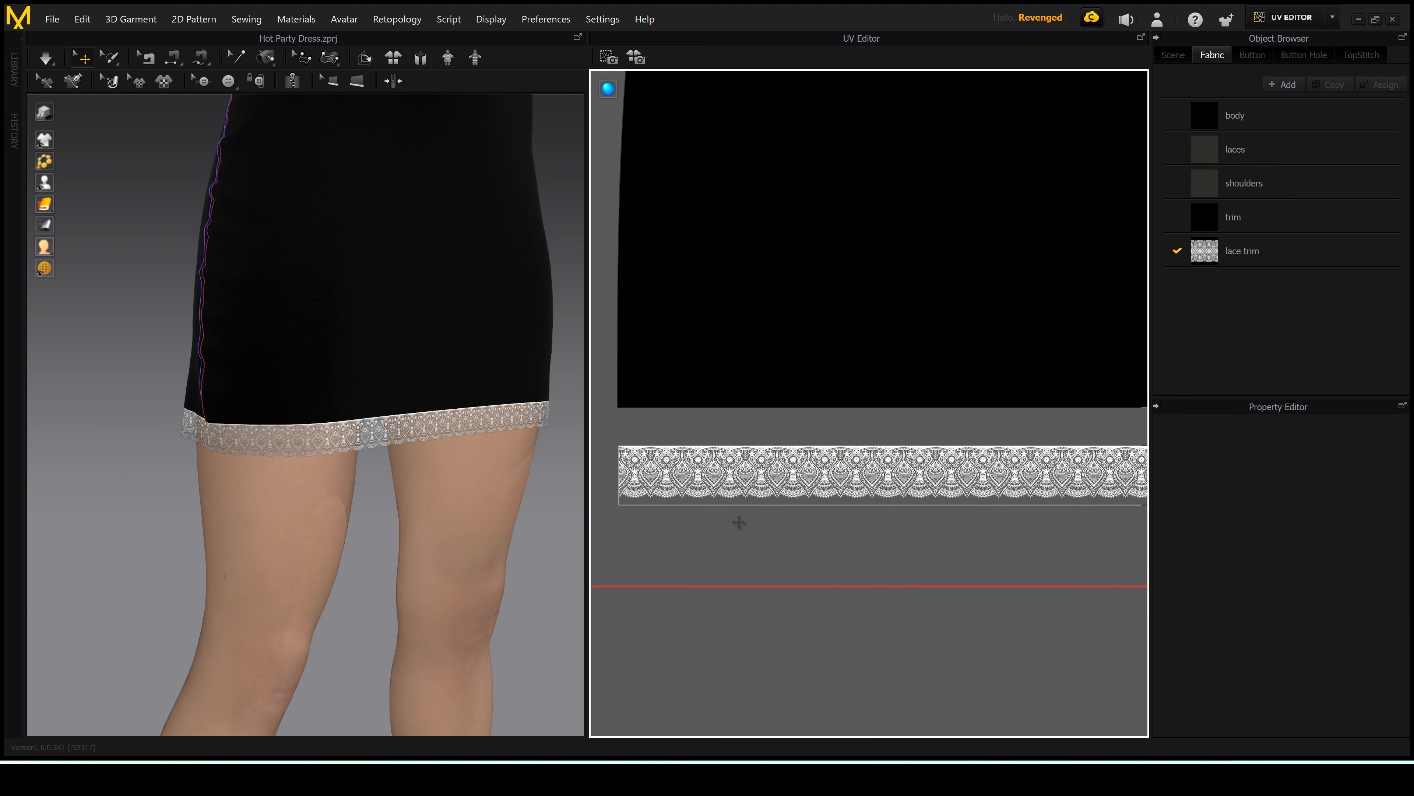
# Start an FBX export of the dress, overwriting Hot Party Dress with lace.fbx in the Hot Party Dress folder.
pyautogui.click(52, 19)
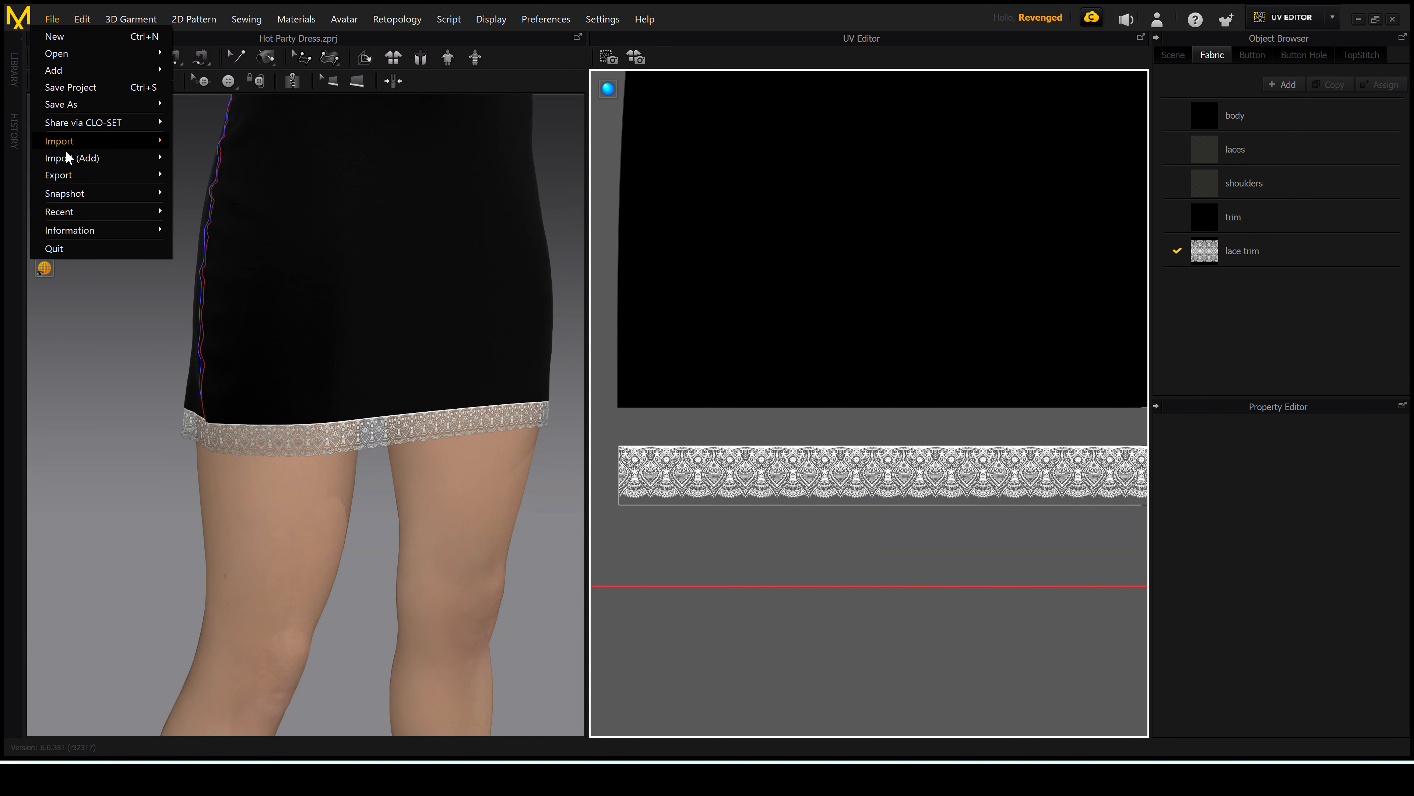
pyautogui.moveTo(112, 181)
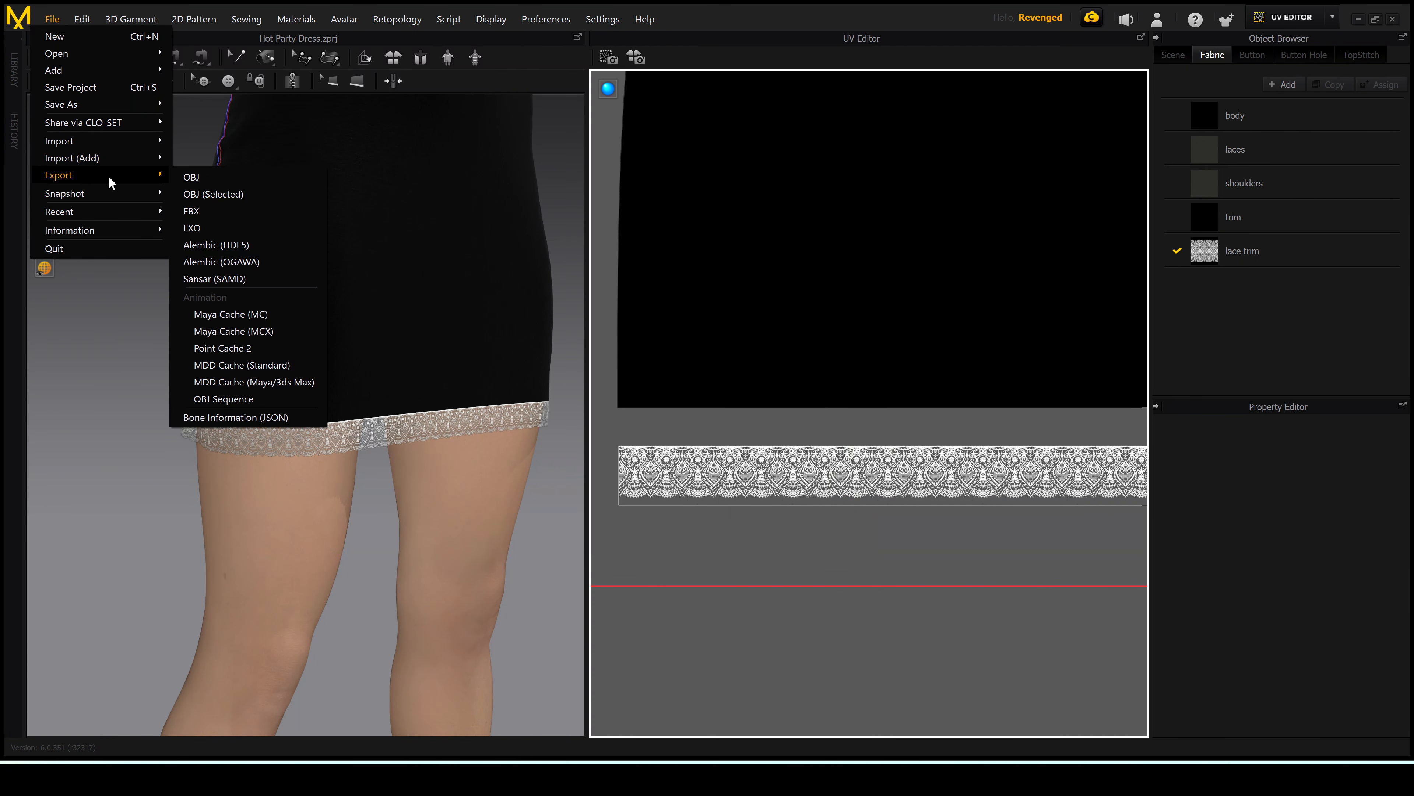
pyautogui.click(193, 210)
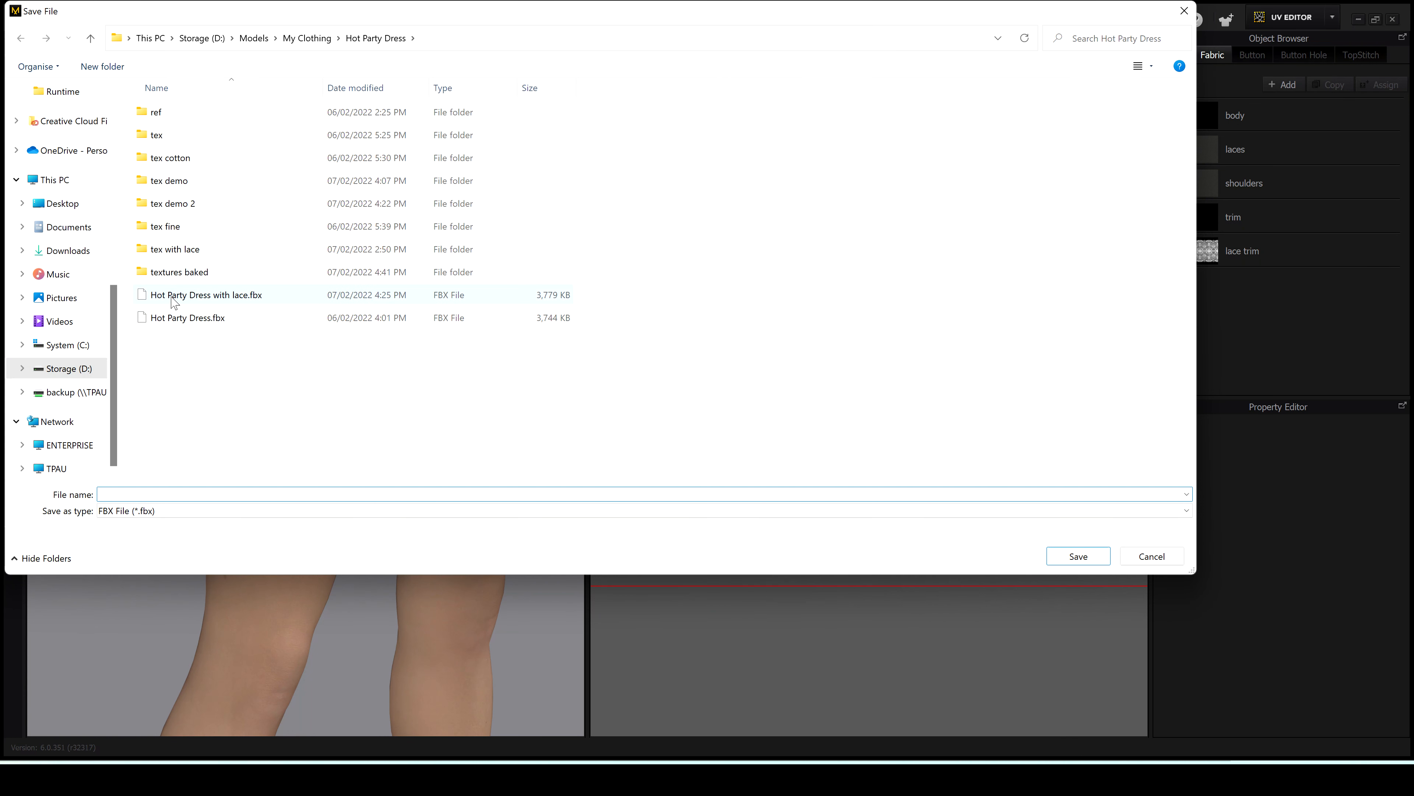
pyautogui.click(174, 302)
pyautogui.click(191, 494)
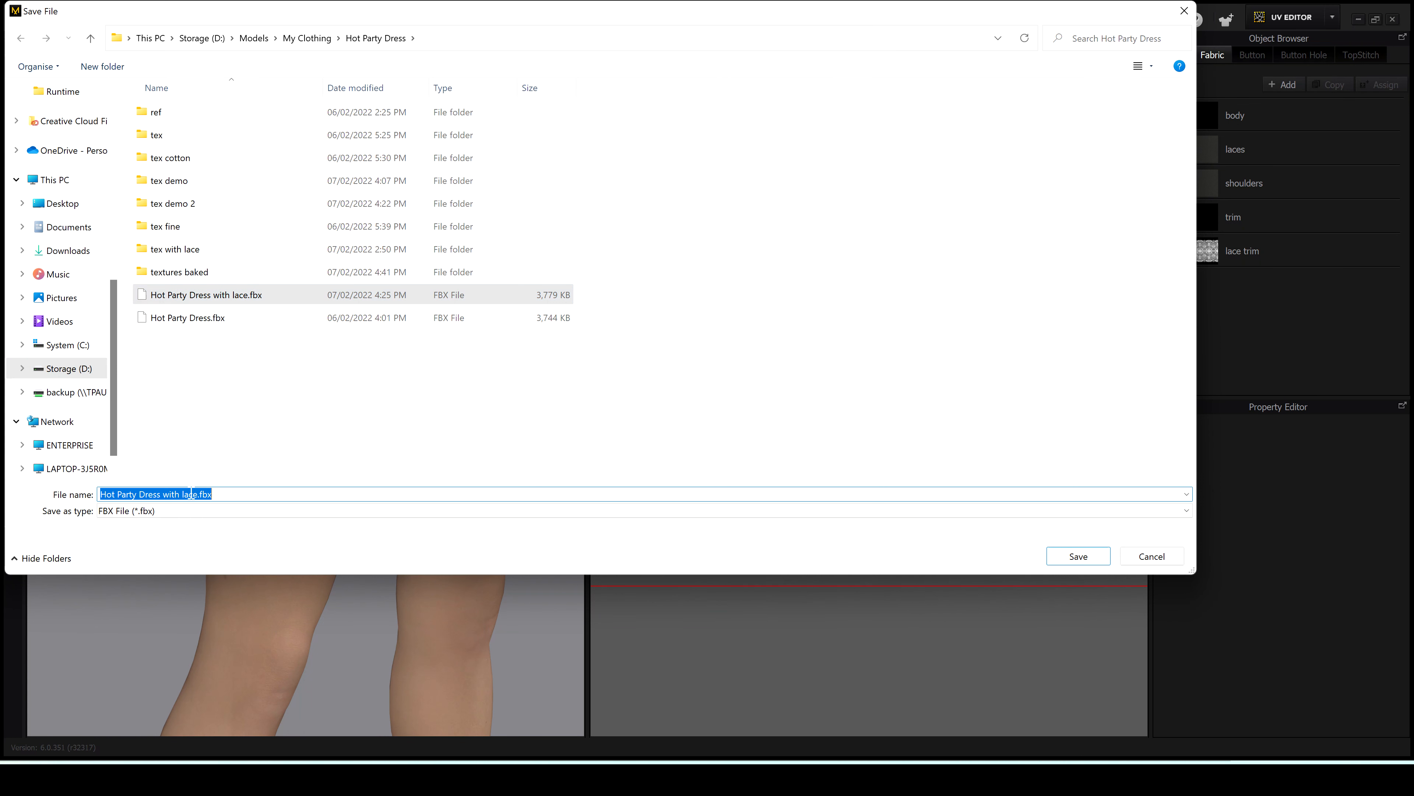
pyautogui.click(1063, 557)
pyautogui.click(741, 389)
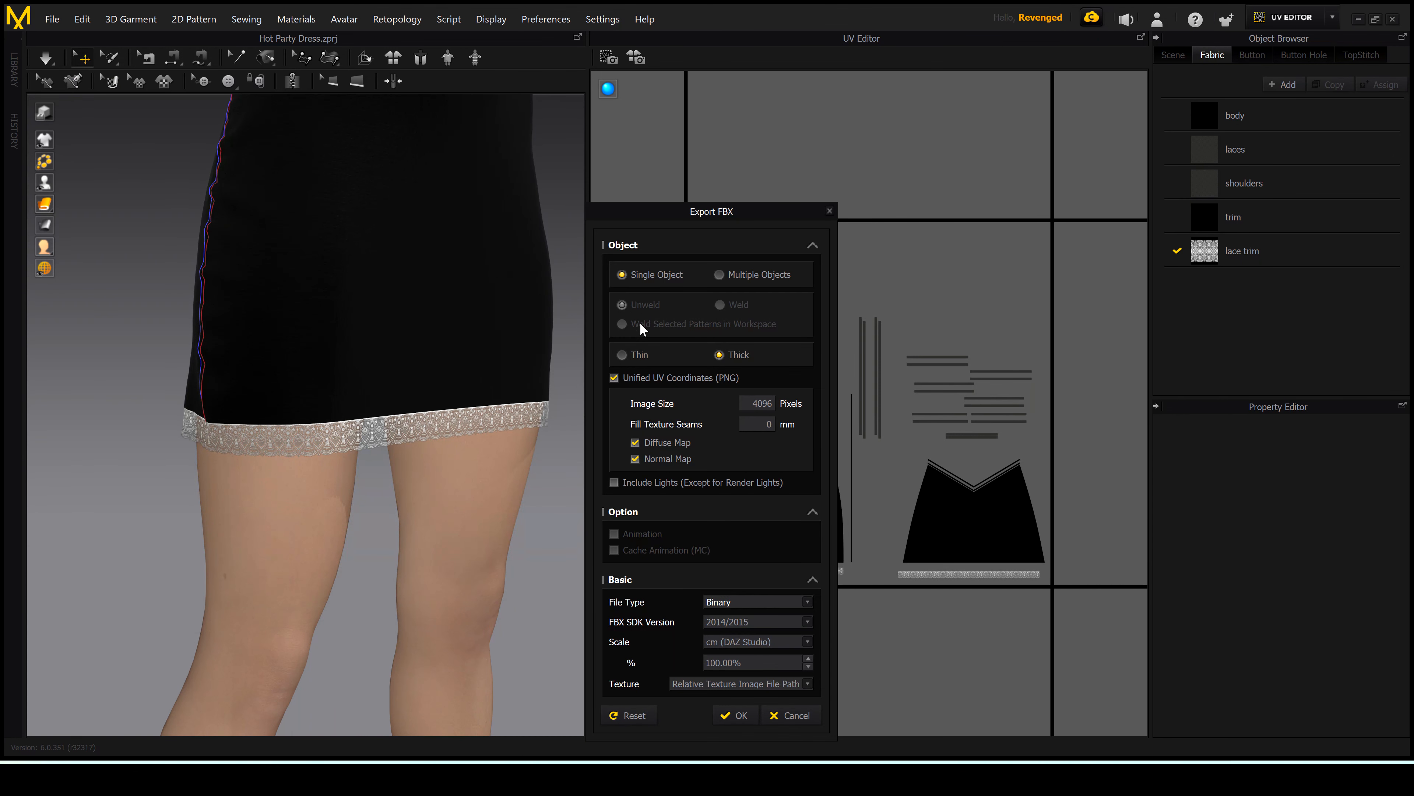
# Export the FBX as a welded, thin single object with unified UV coordinates, excluding the diffuse and normal maps.
pyautogui.click(631, 353)
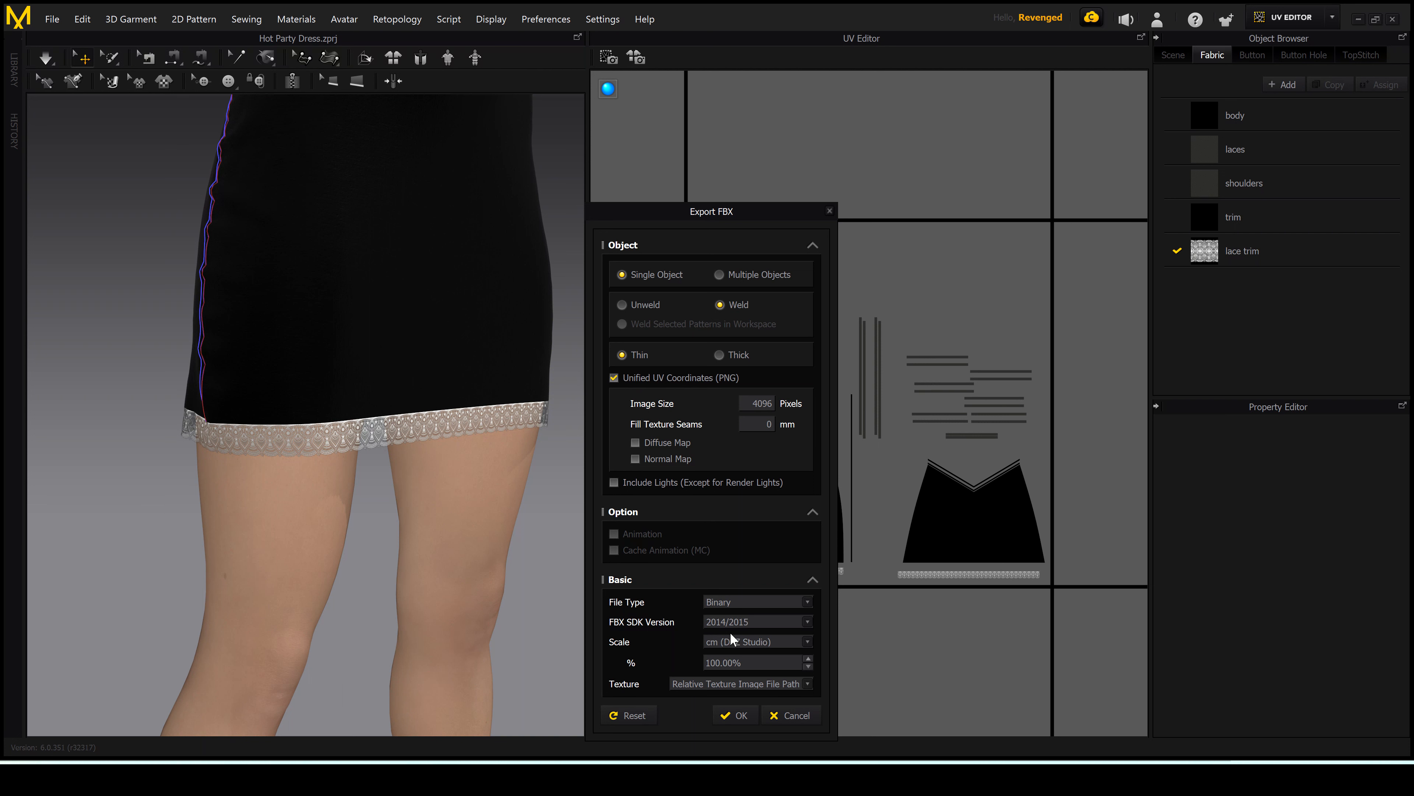
pyautogui.click(743, 716)
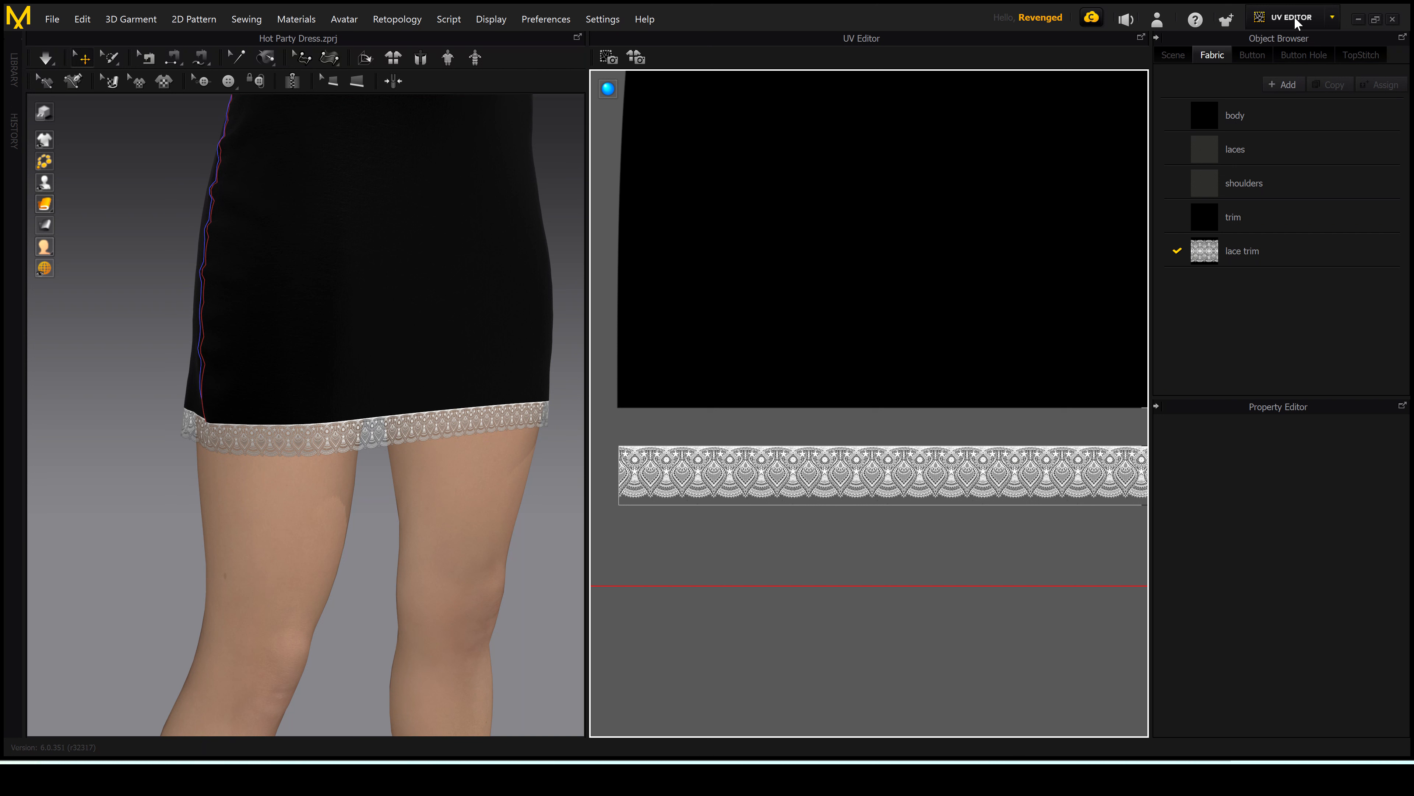
pyautogui.scroll(-5, 941, 284)
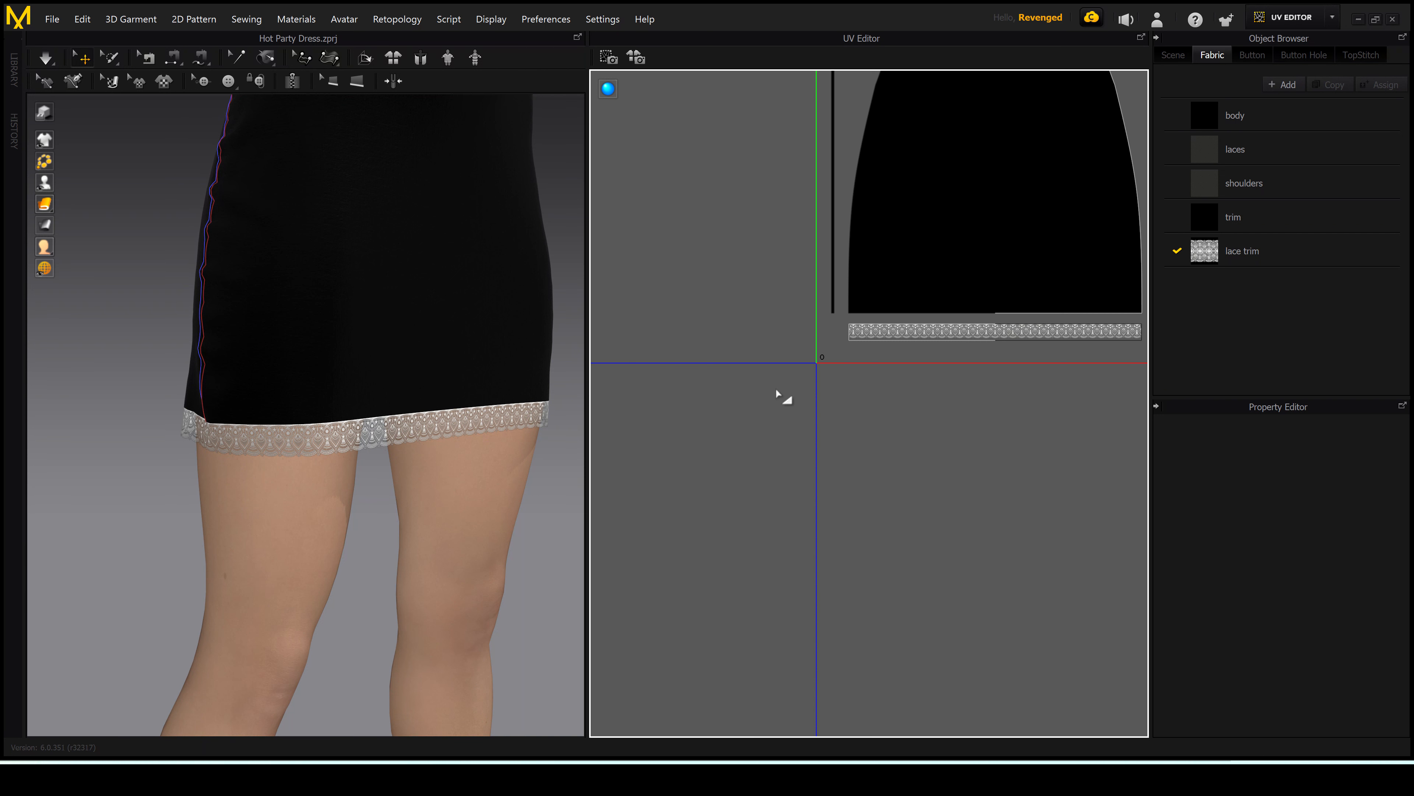
pyautogui.scroll(-1, 751, 450)
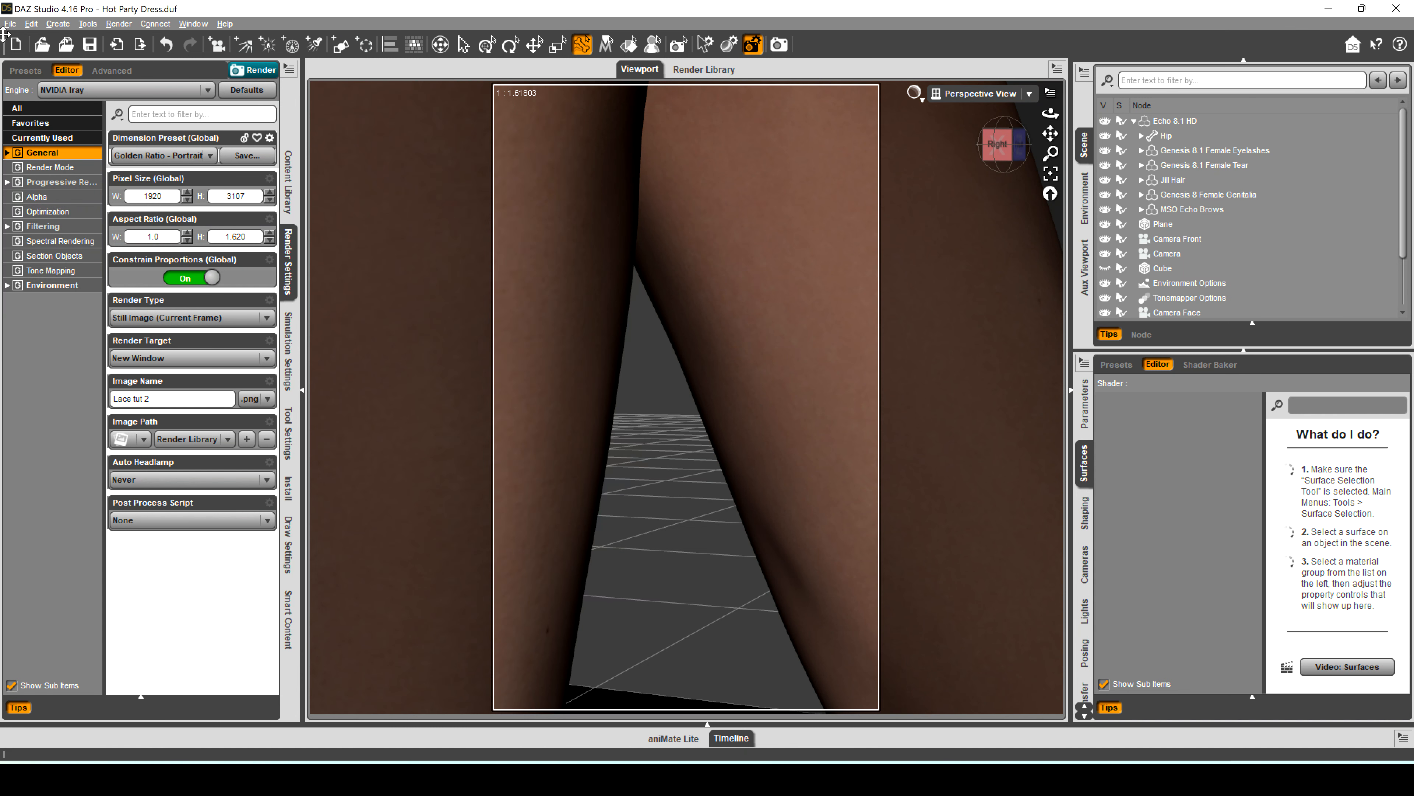
# Switch to DAZ Studio and import Hot Party Dress with lace.fbx into the scene.
pyautogui.click(10, 23)
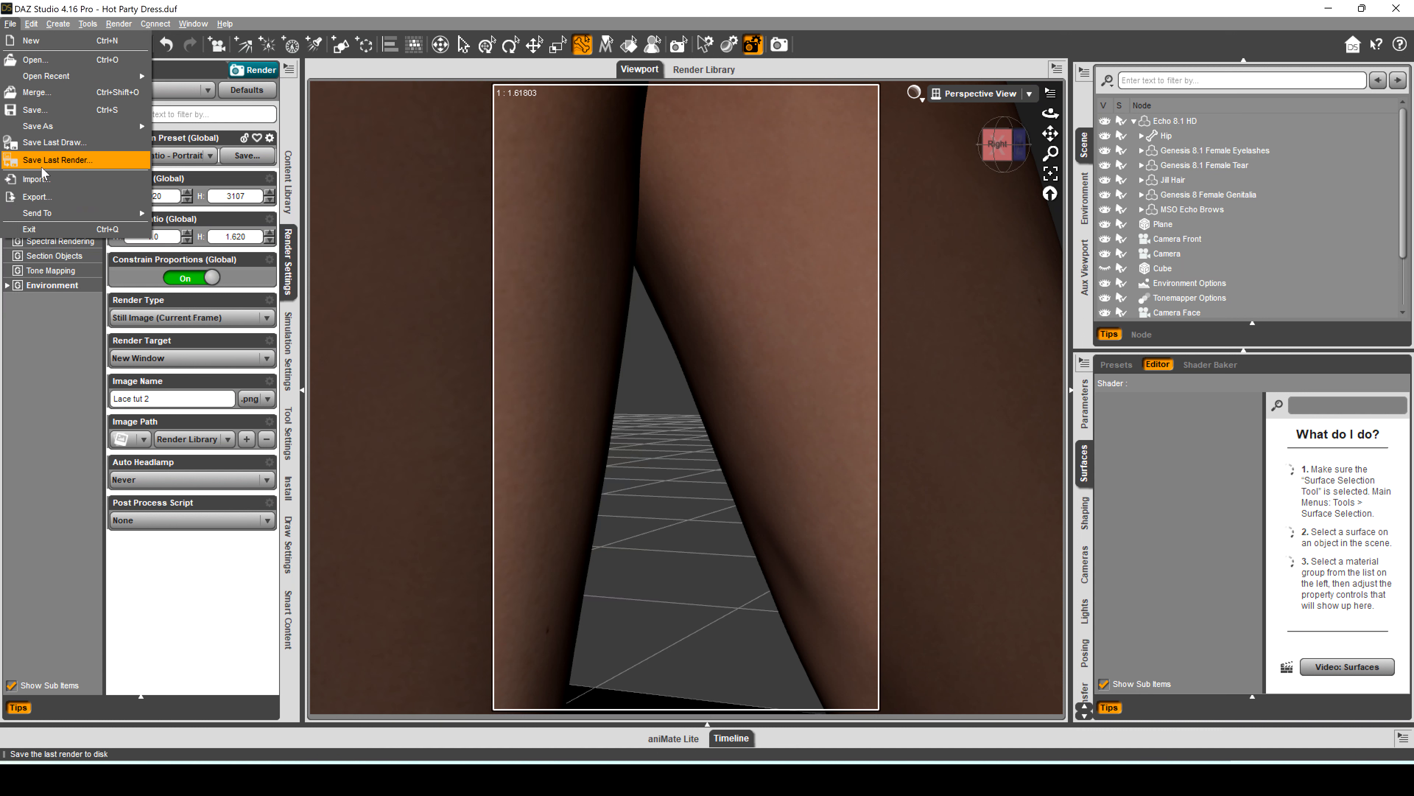
pyautogui.click(47, 183)
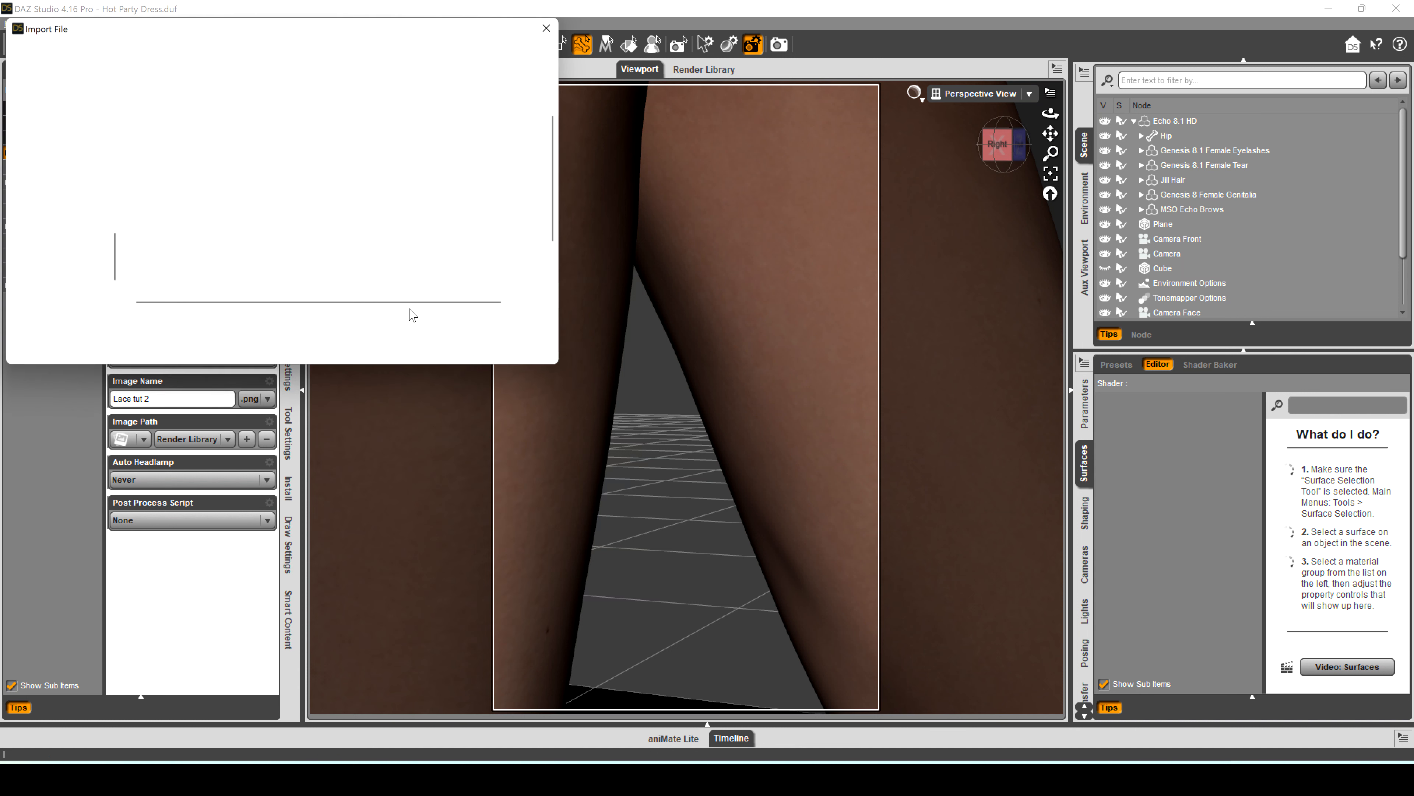
pyautogui.scroll(-1, 287, 222)
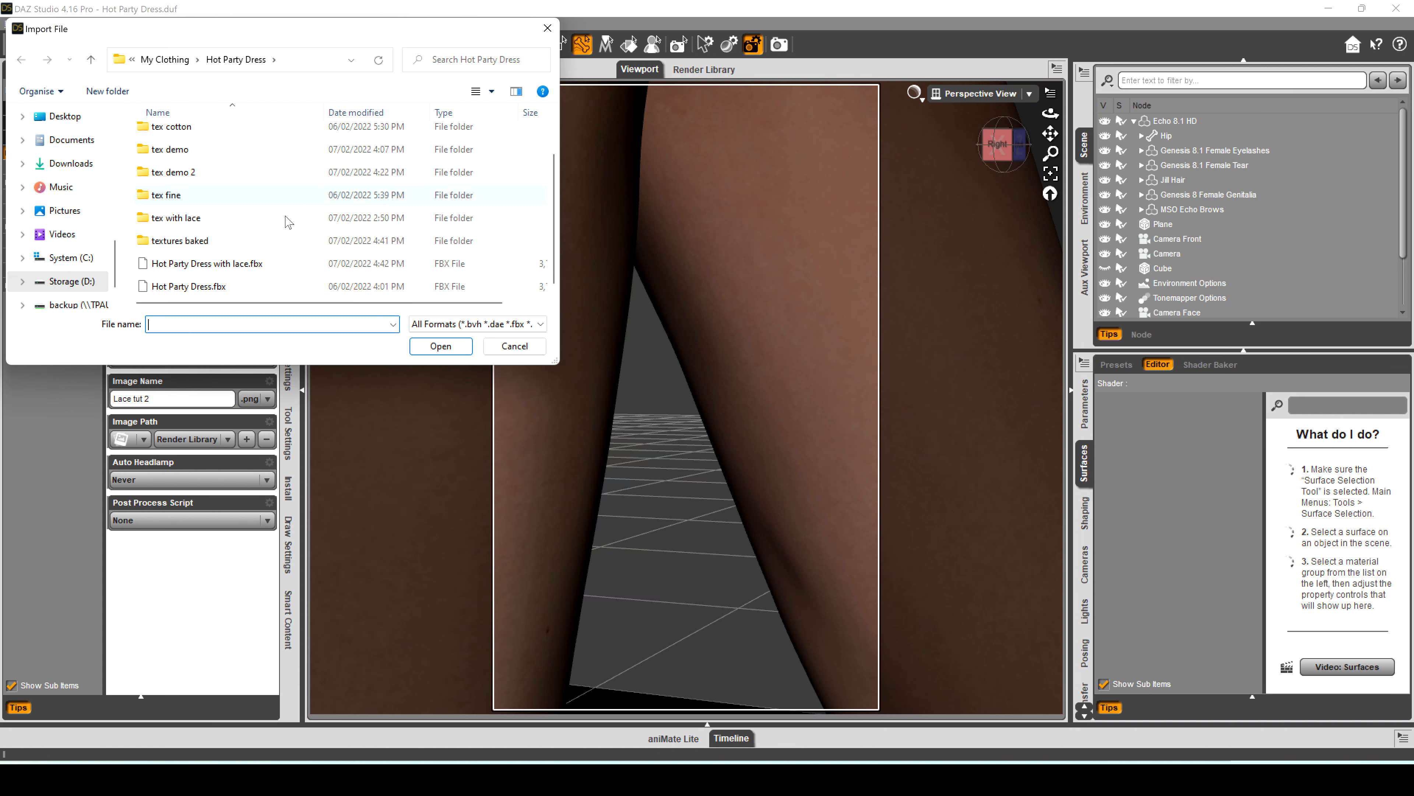
pyautogui.doubleClick(244, 270)
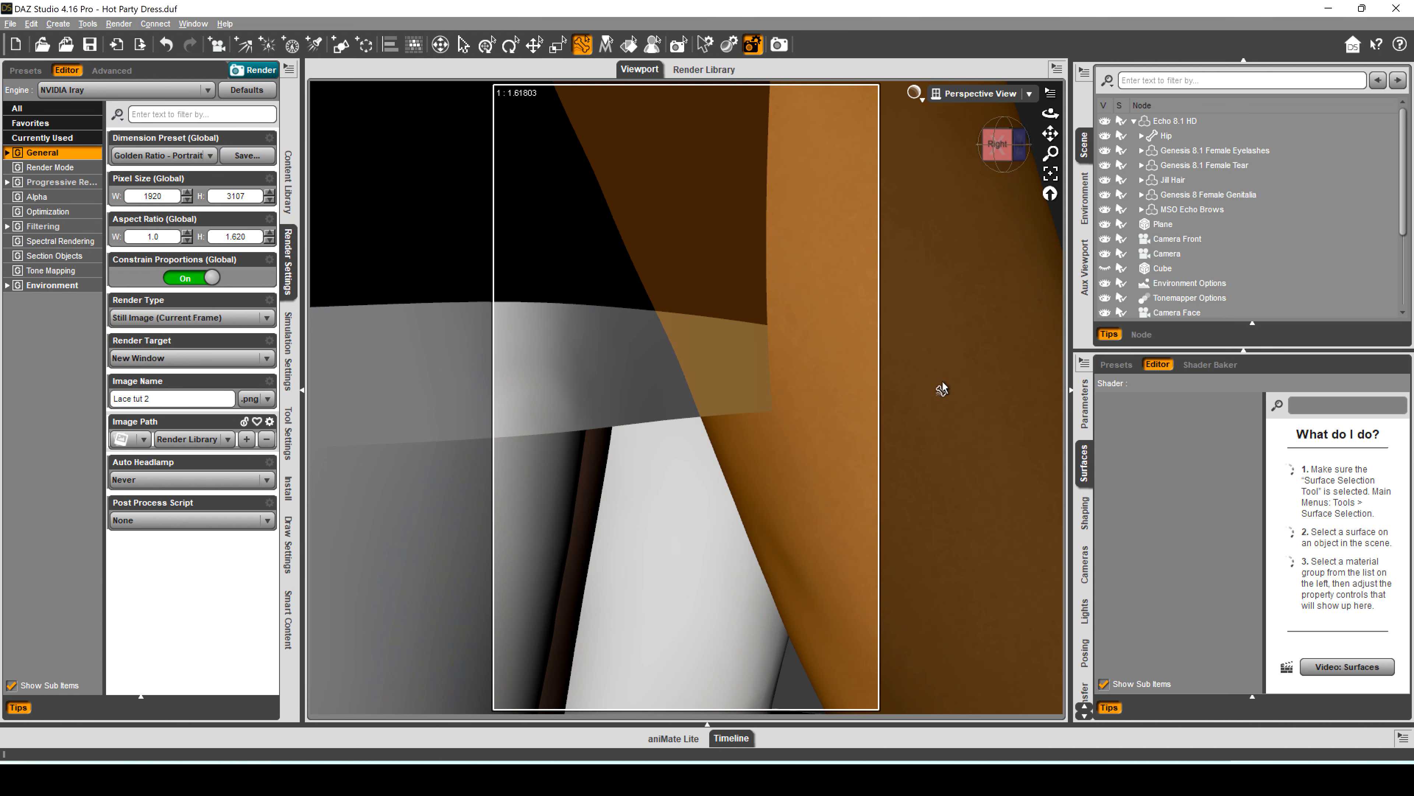
# Delete the imported Hair5_48819.Shape and Genesis8_1Female.Shape objects from the scene.
pyautogui.scroll(-3, 1193, 217)
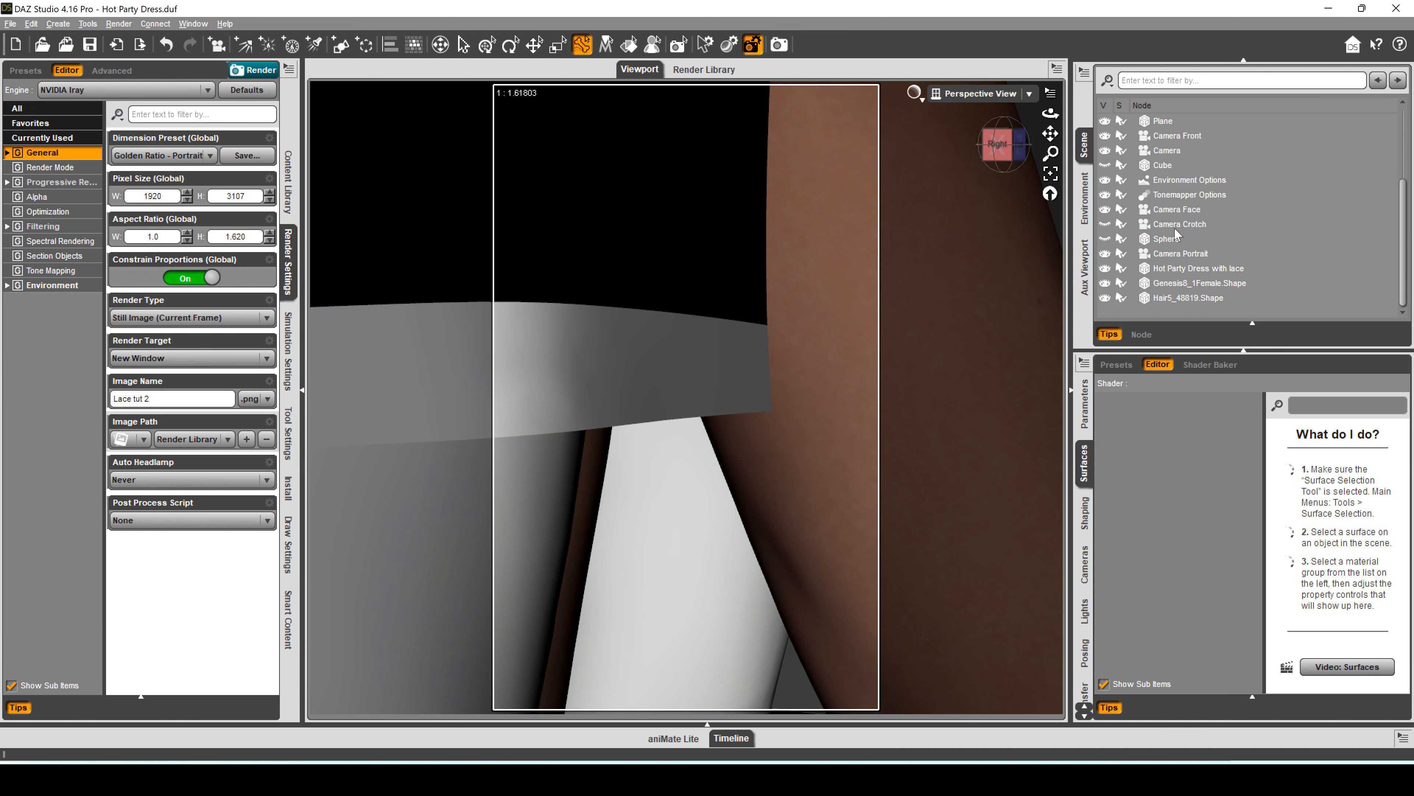
pyautogui.click(1161, 298)
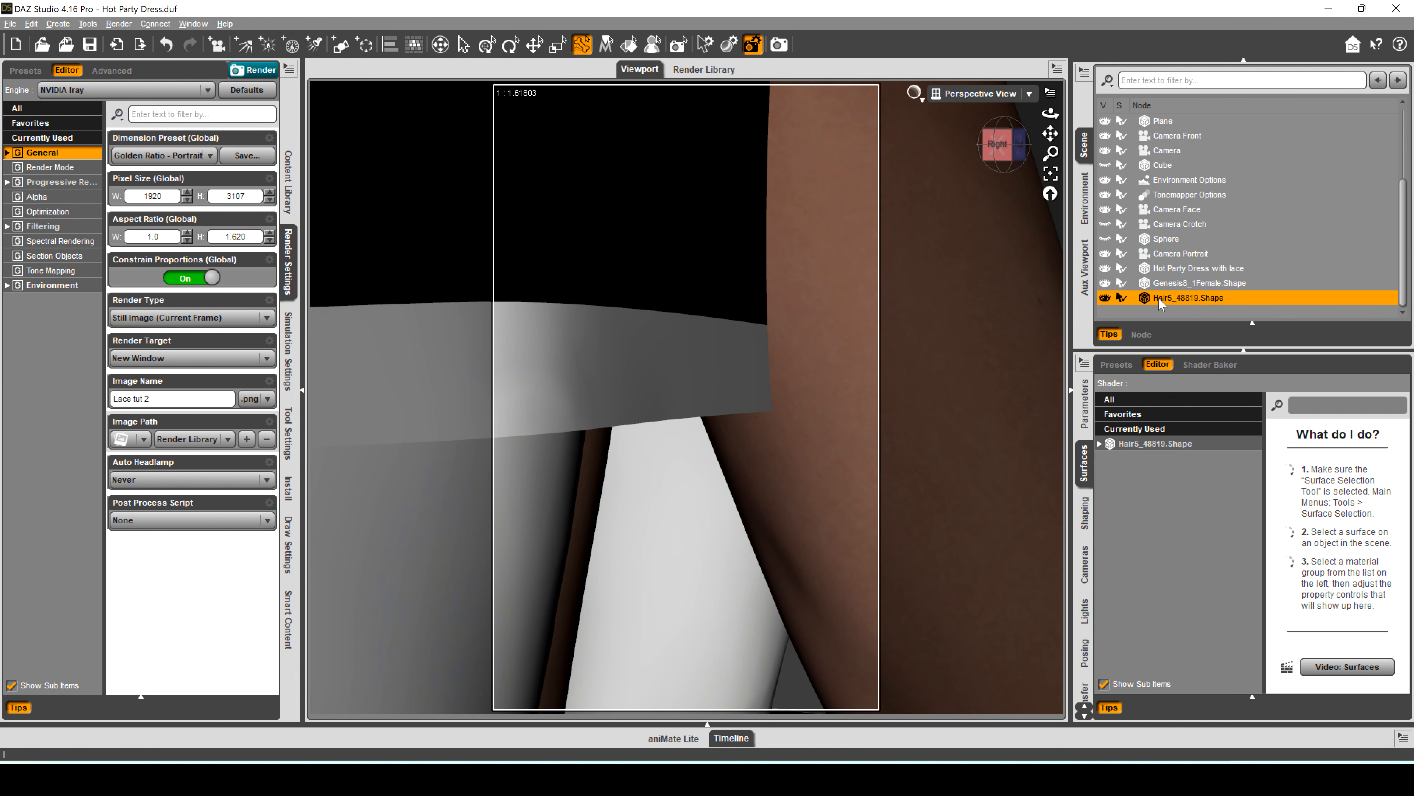
pyautogui.press('Delete')
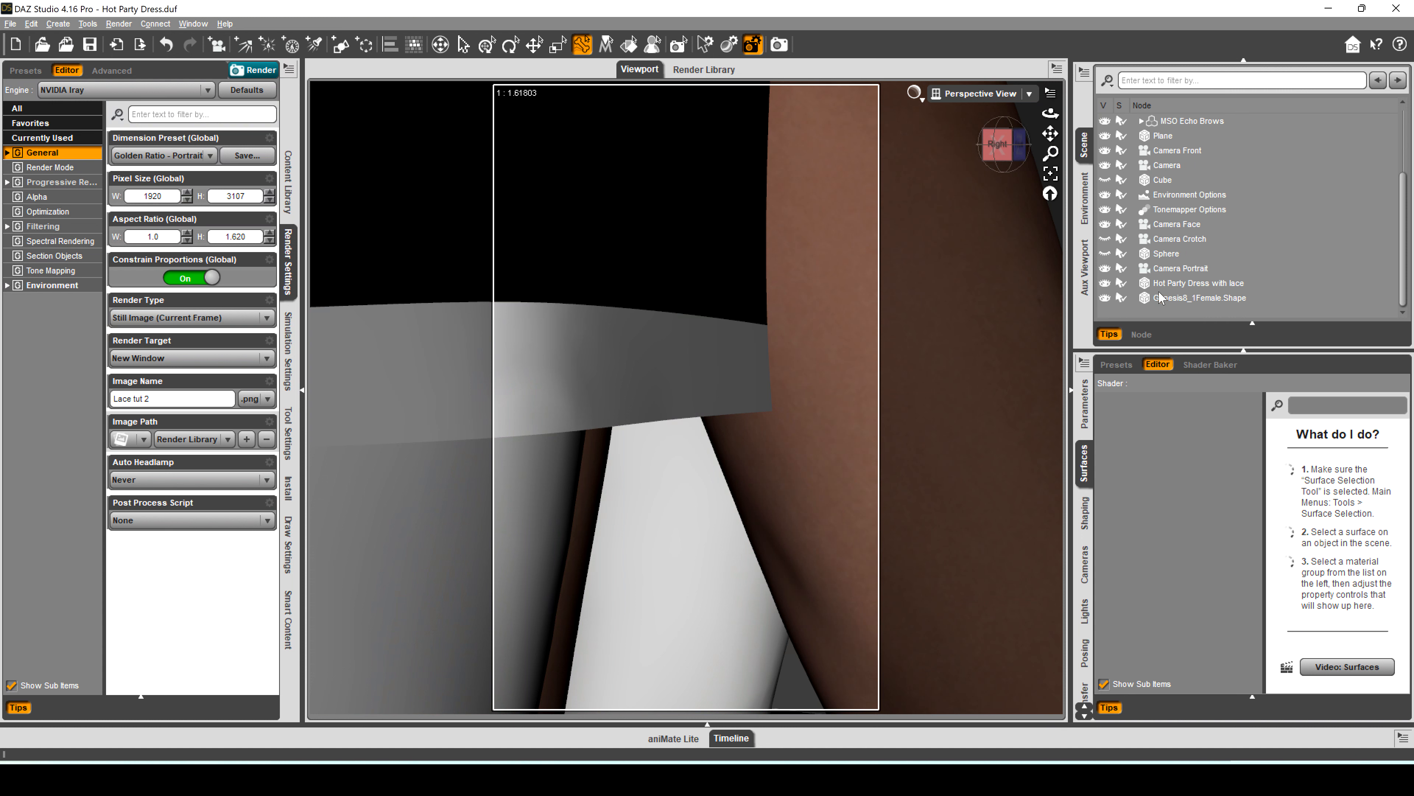
pyautogui.click(1161, 298)
pyautogui.press('Delete')
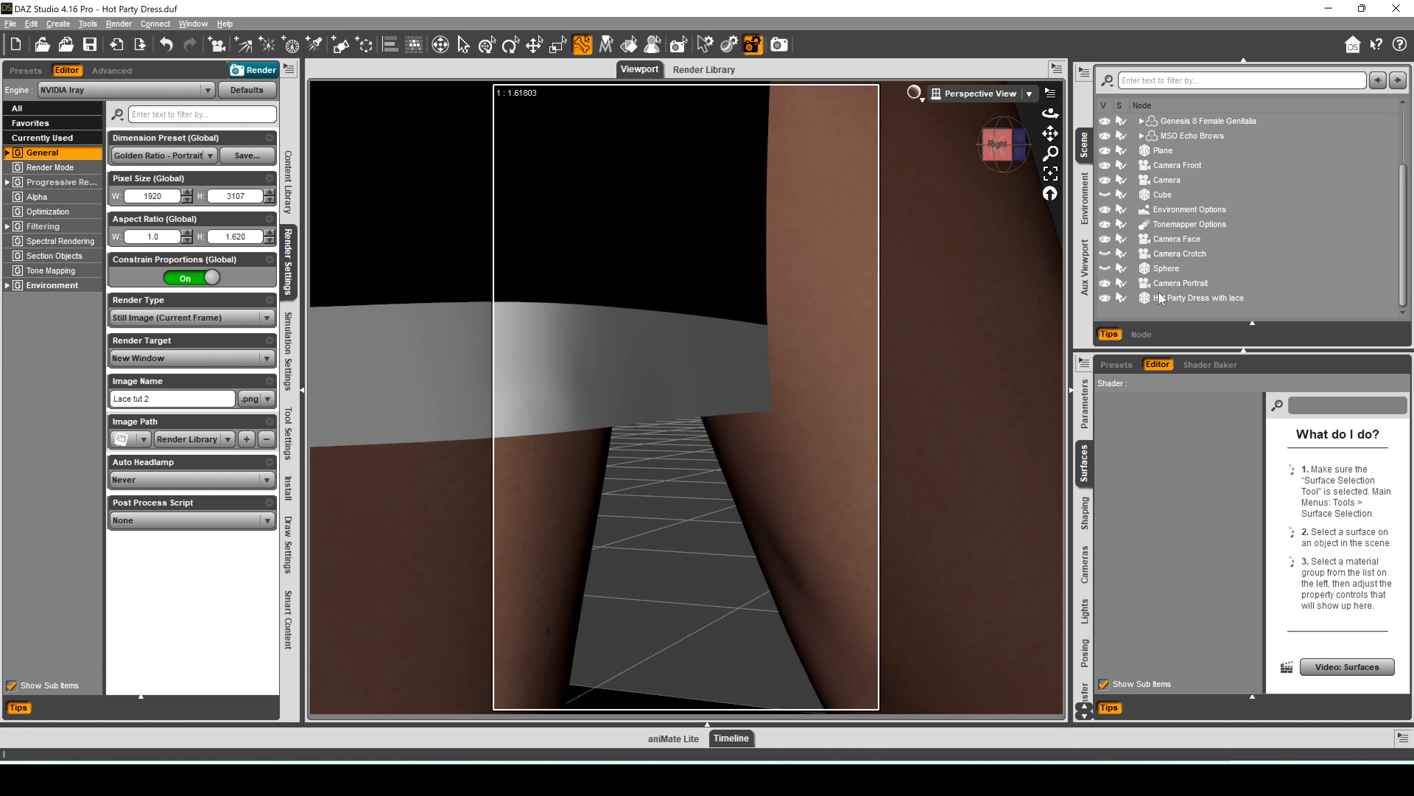
# Open the Transfer Utility with Echo 8.1 HD as the source and Hot Party Dress with lace as the target.
pyautogui.click(1161, 297)
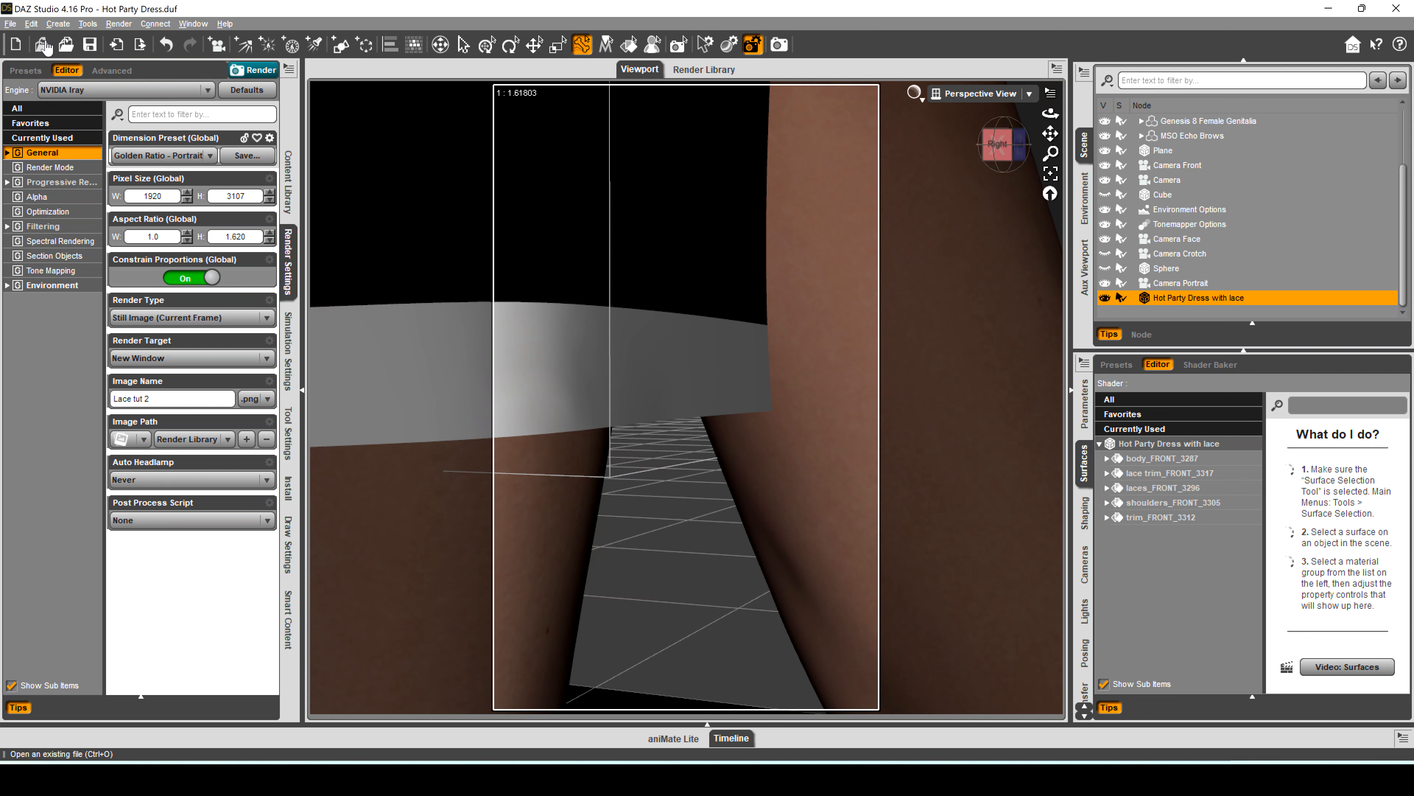
pyautogui.click(31, 23)
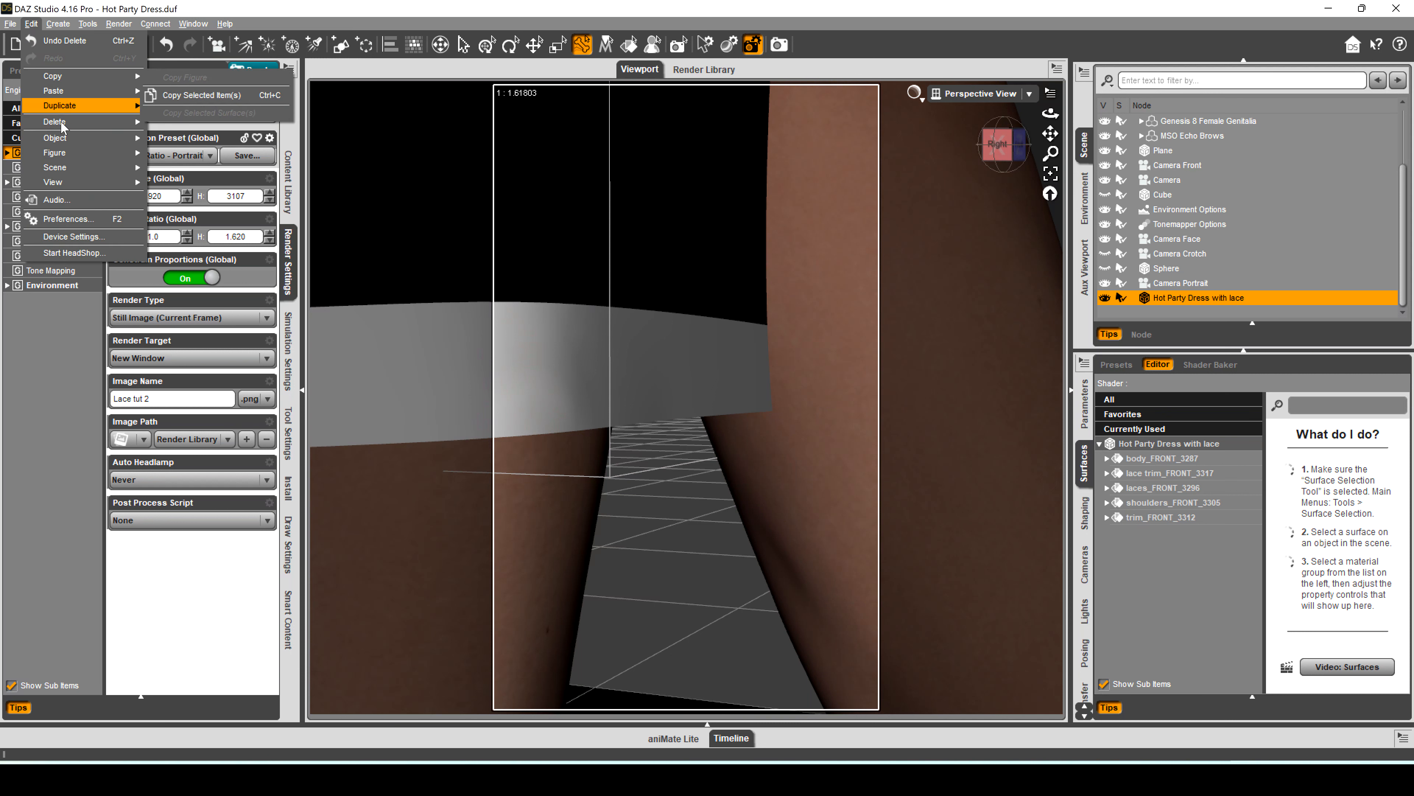
pyautogui.moveTo(67, 146)
pyautogui.click(161, 140)
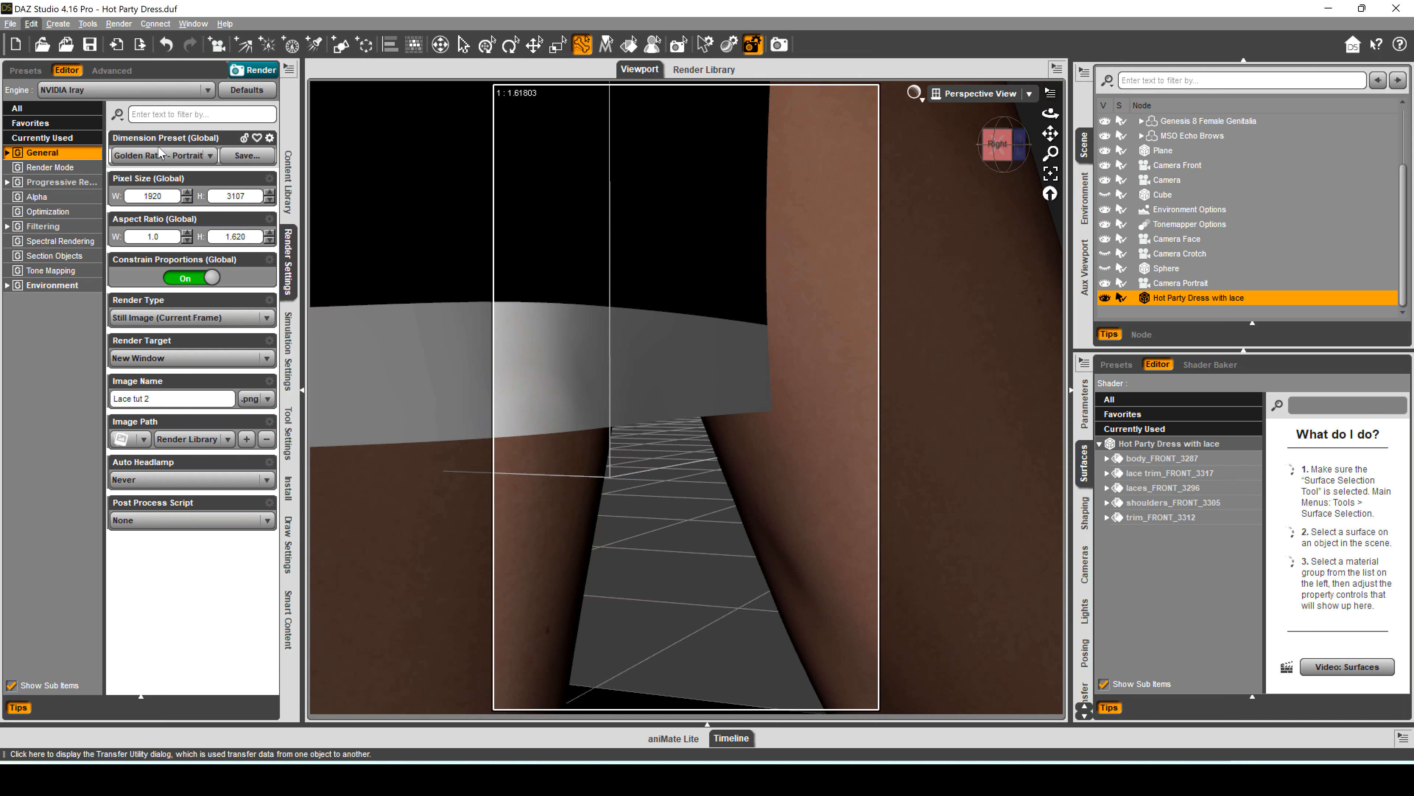
pyautogui.click(357, 69)
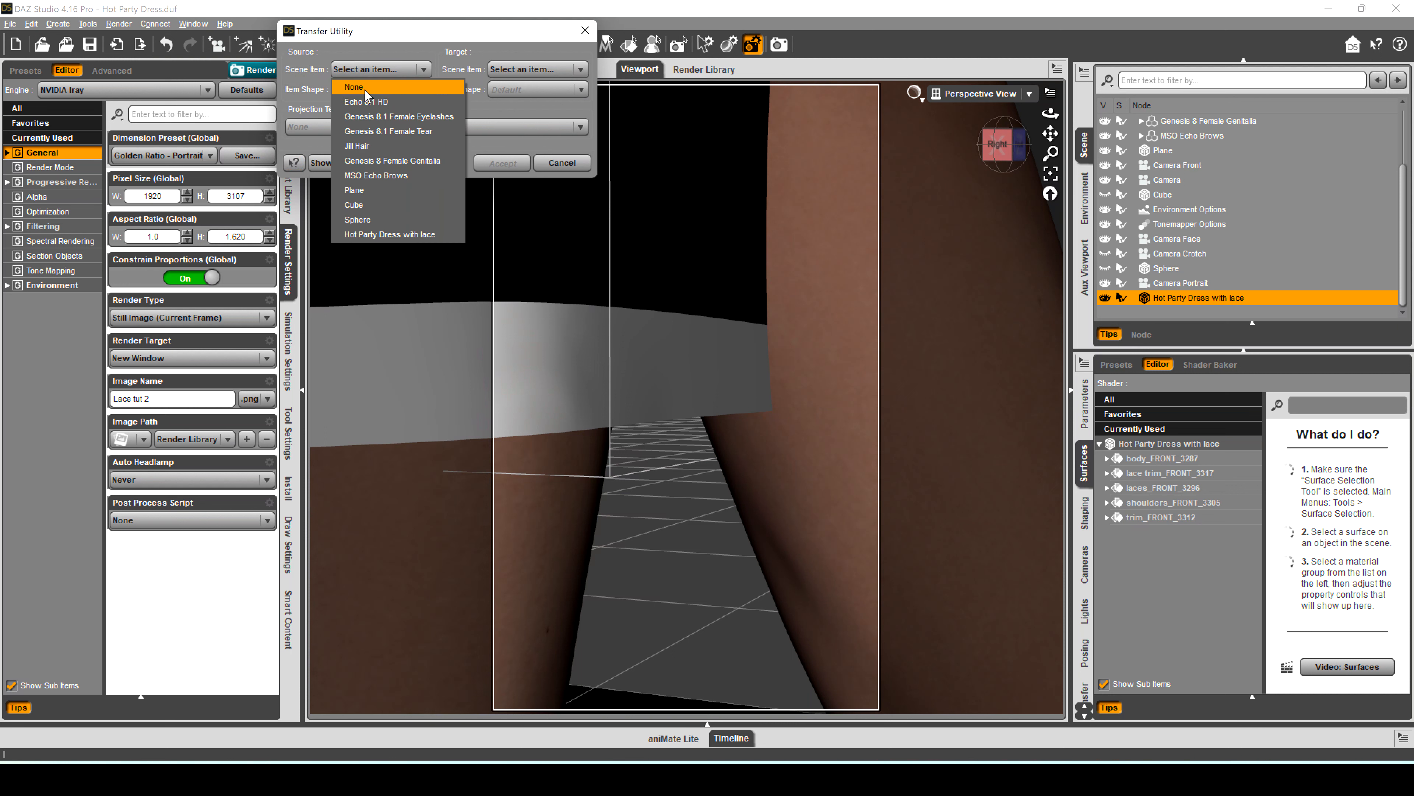
pyautogui.click(372, 102)
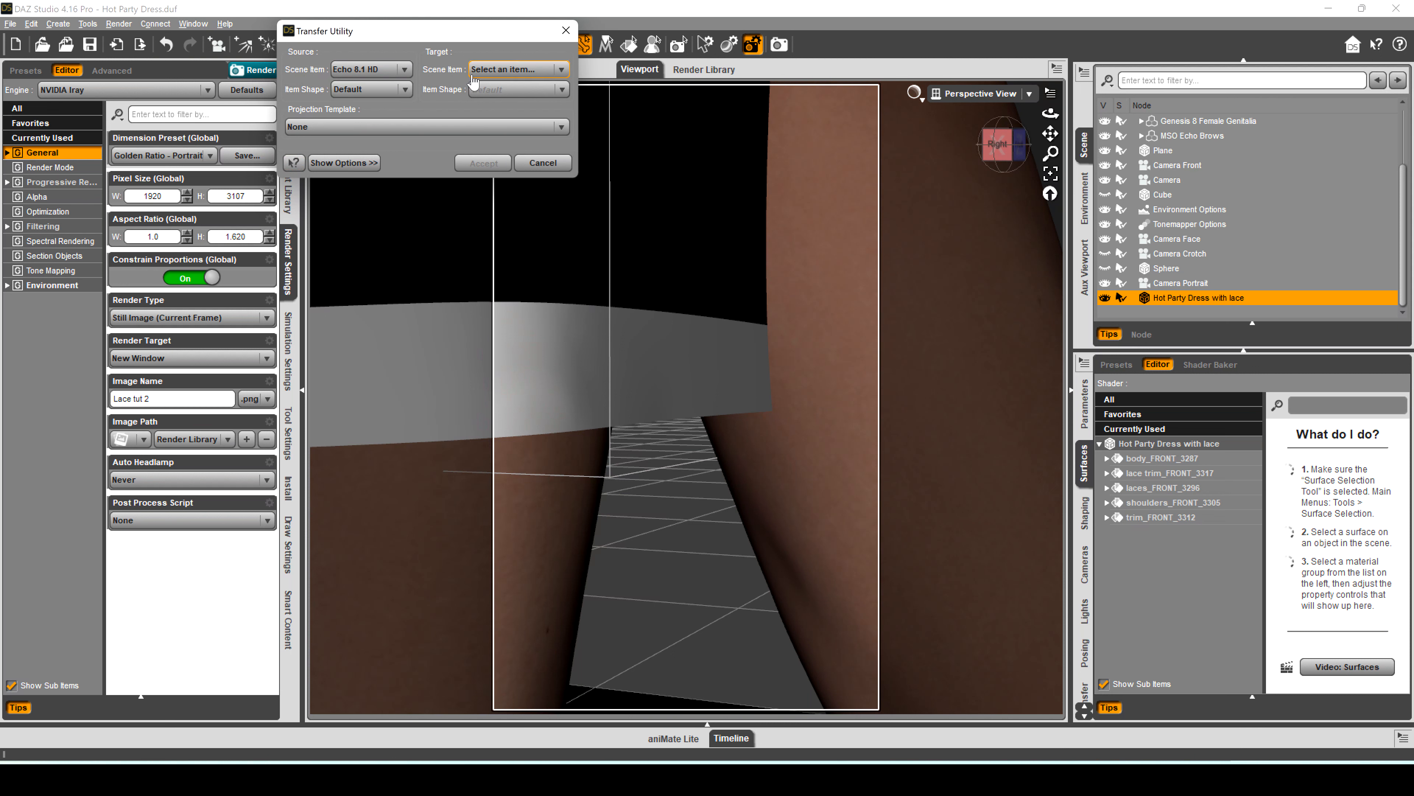
pyautogui.click(501, 69)
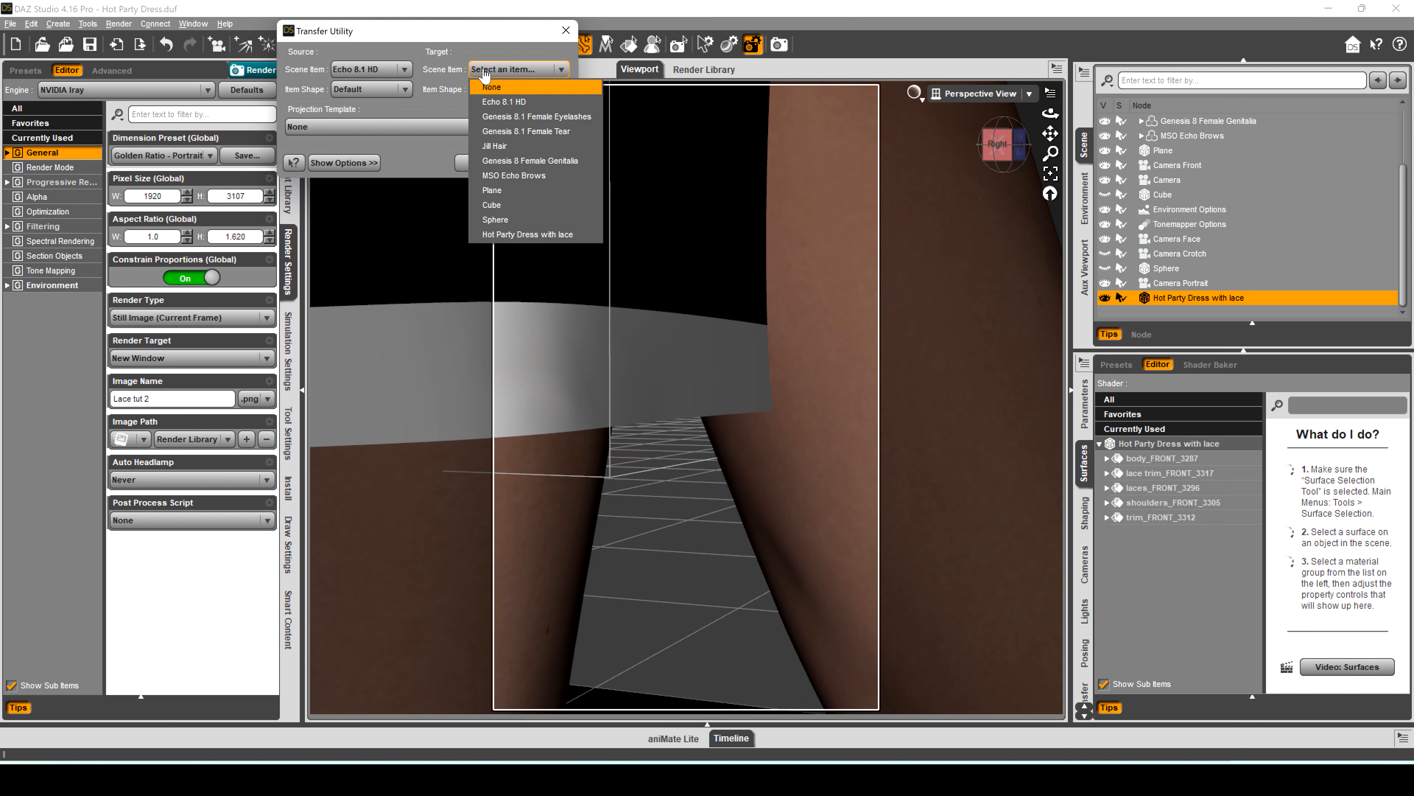
pyautogui.click(525, 234)
# Run the transfer using the Dresses/Knee-Length projection template with a smoothing modifier added.
pyautogui.click(326, 127)
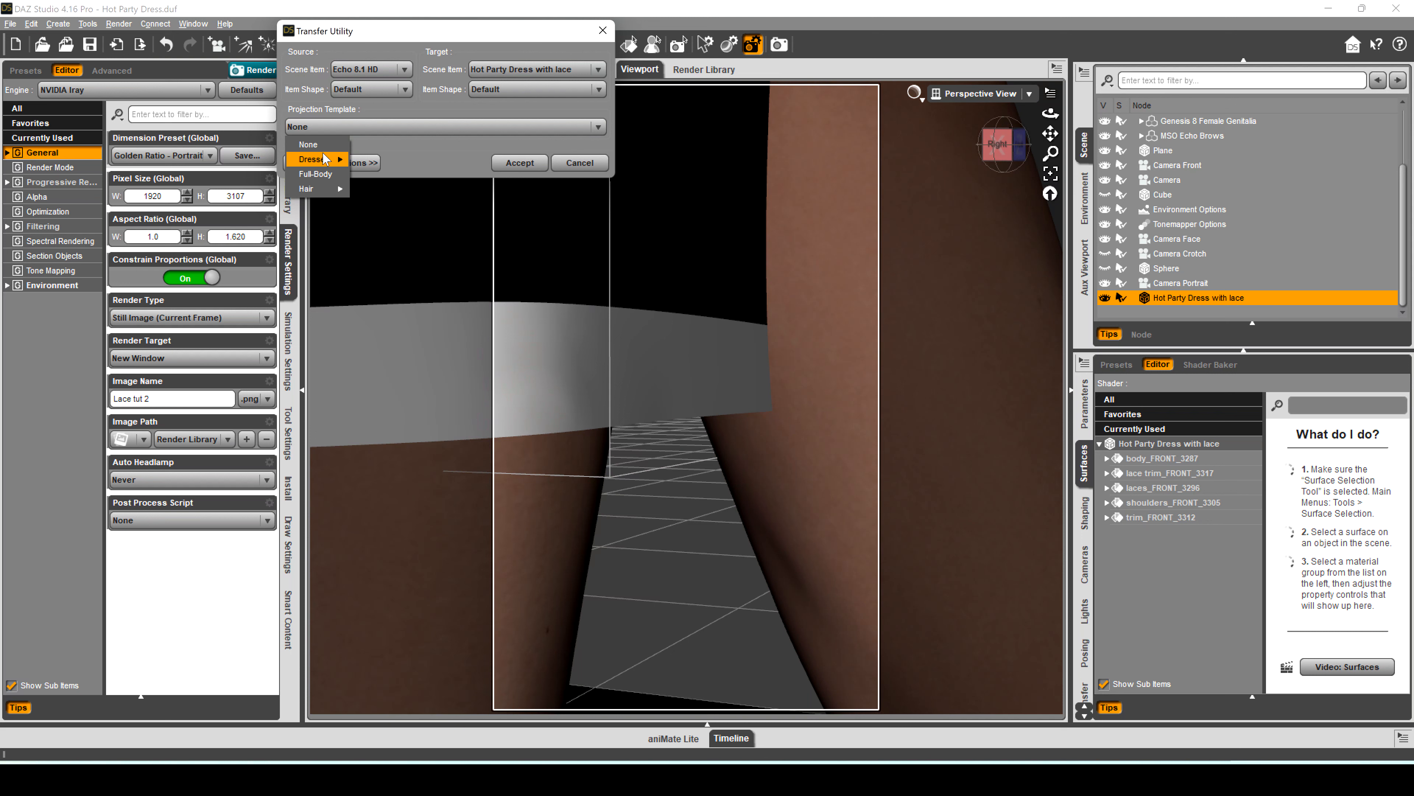
pyautogui.moveTo(326, 160)
pyautogui.click(378, 161)
pyautogui.click(359, 164)
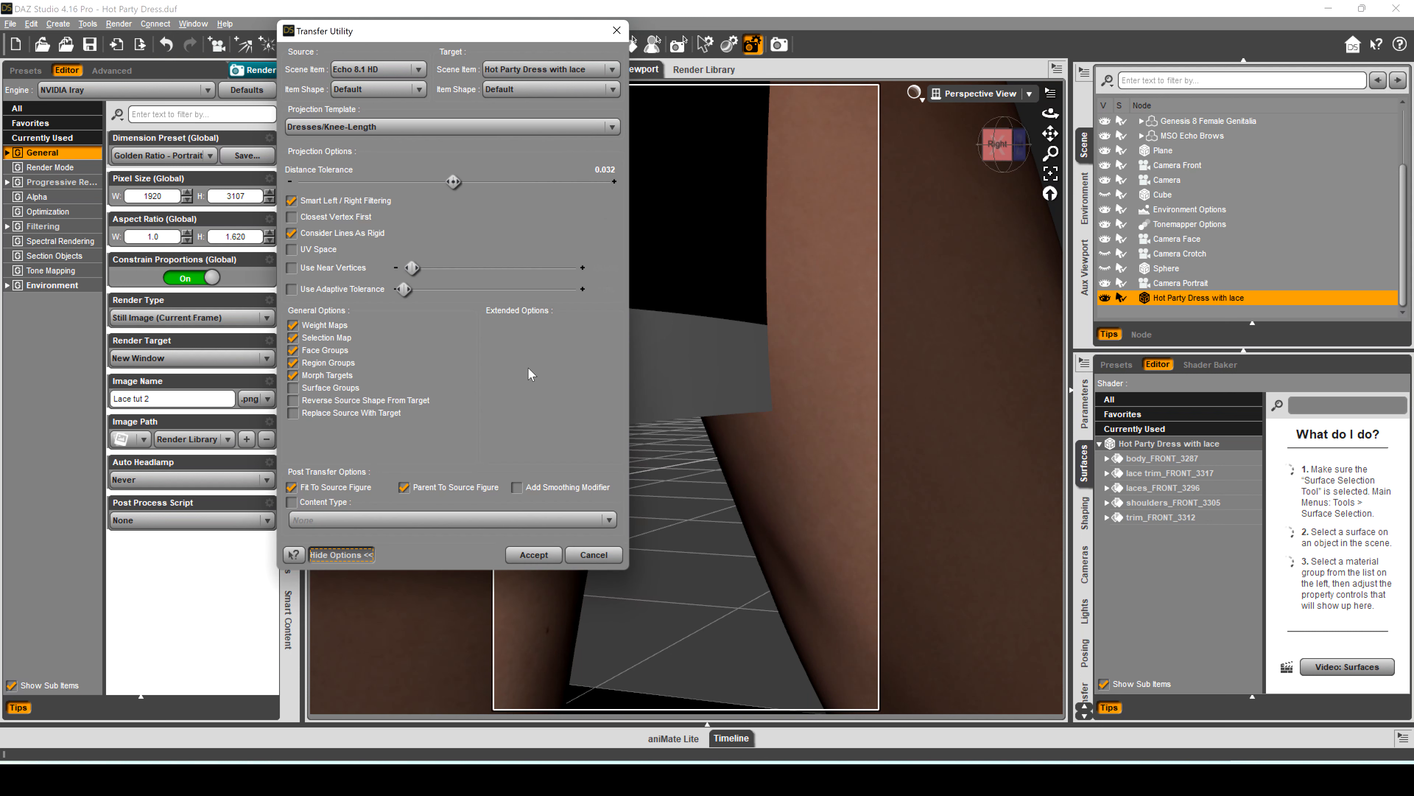
pyautogui.click(542, 496)
pyautogui.click(535, 554)
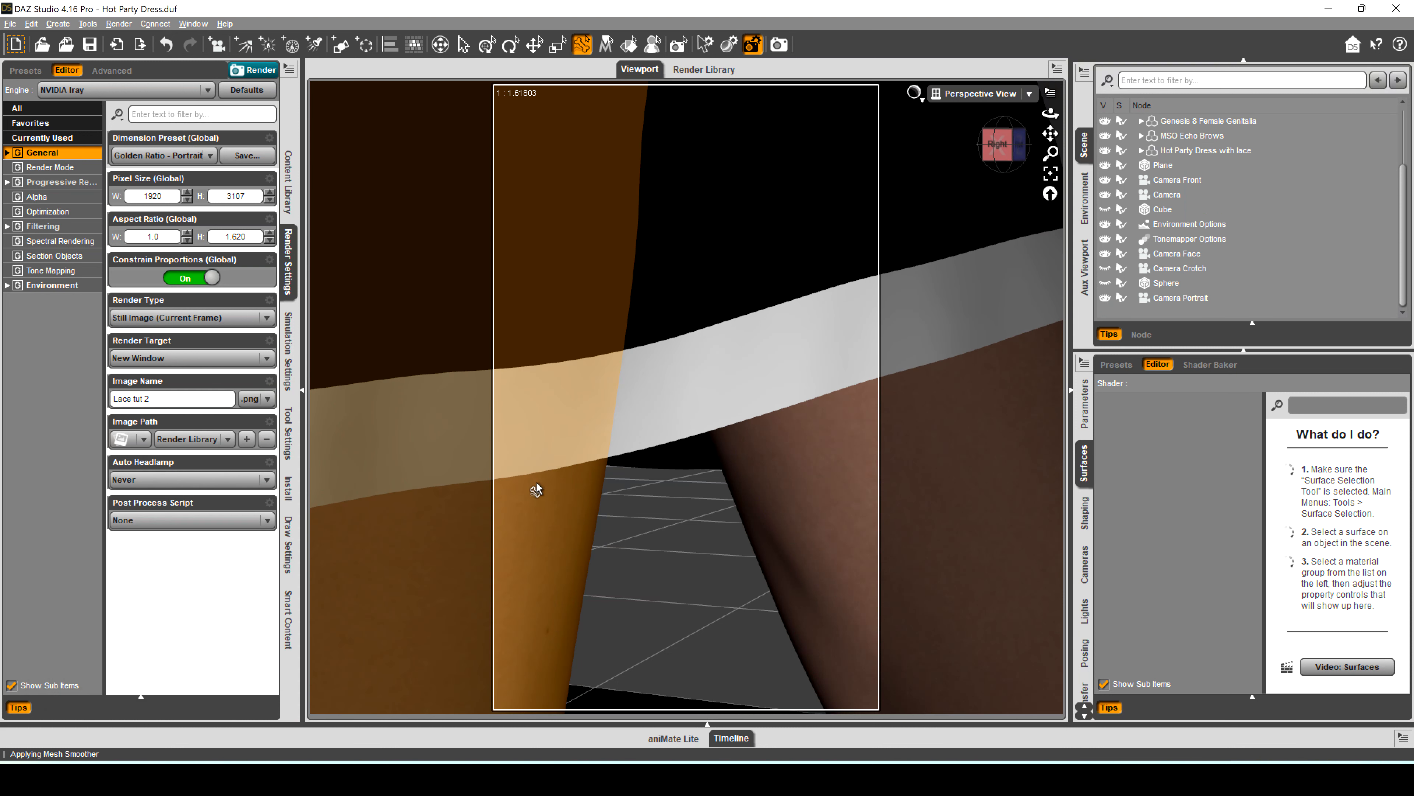
# Inspect the fitted dress from several sides, frame its hem trim up close, and select Hot Party Dress with lace in the scene.
pyautogui.scroll(-7, 580, 473)
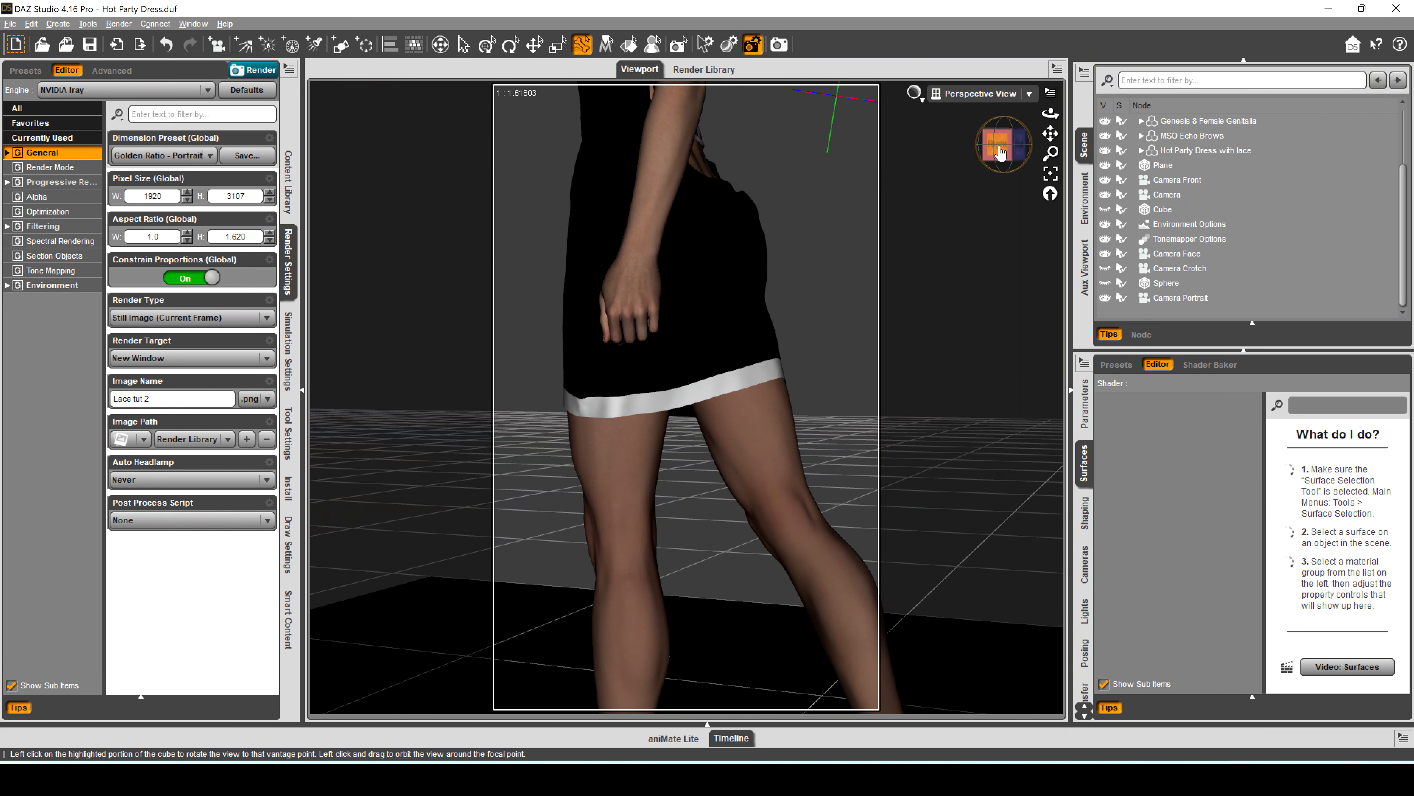
pyautogui.moveTo(998, 149); pyautogui.dragTo(1066, 313)
pyautogui.scroll(-2, 591, 392)
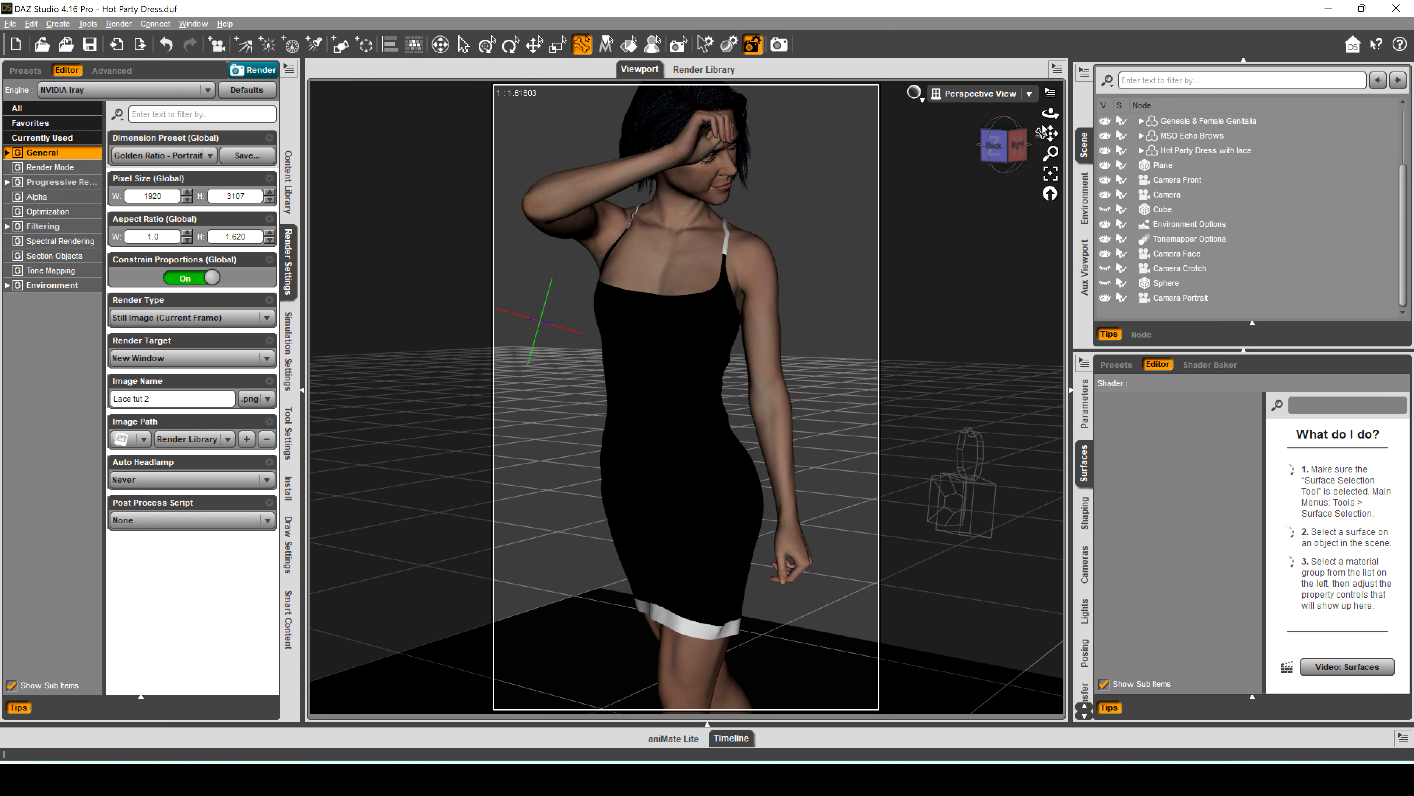
pyautogui.click(1014, 146)
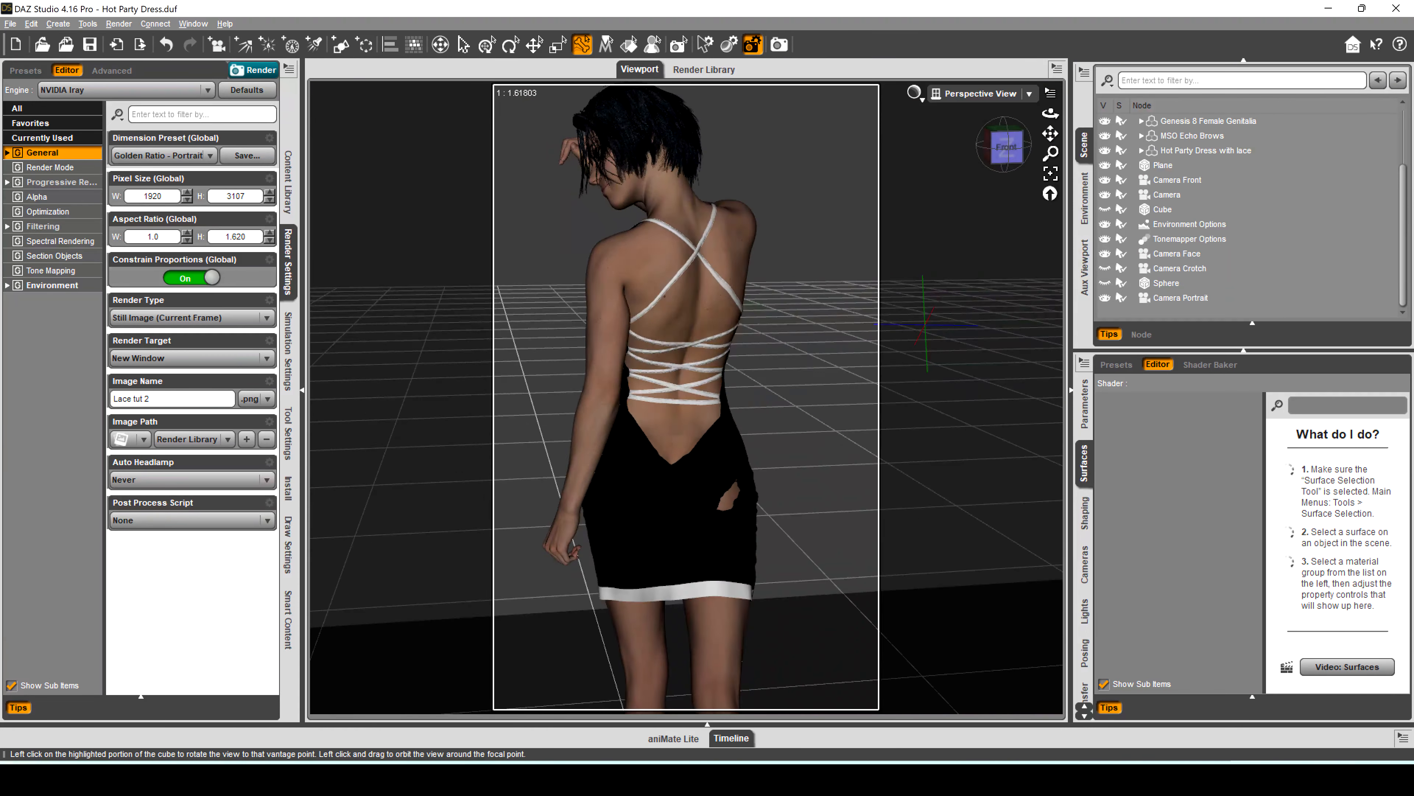
pyautogui.moveTo(1011, 146)
pyautogui.mouseDown()
pyautogui.moveTo(946, 142)
pyautogui.moveTo(1066, 125)
pyautogui.moveTo(1020, 154)
pyautogui.mouseUp()
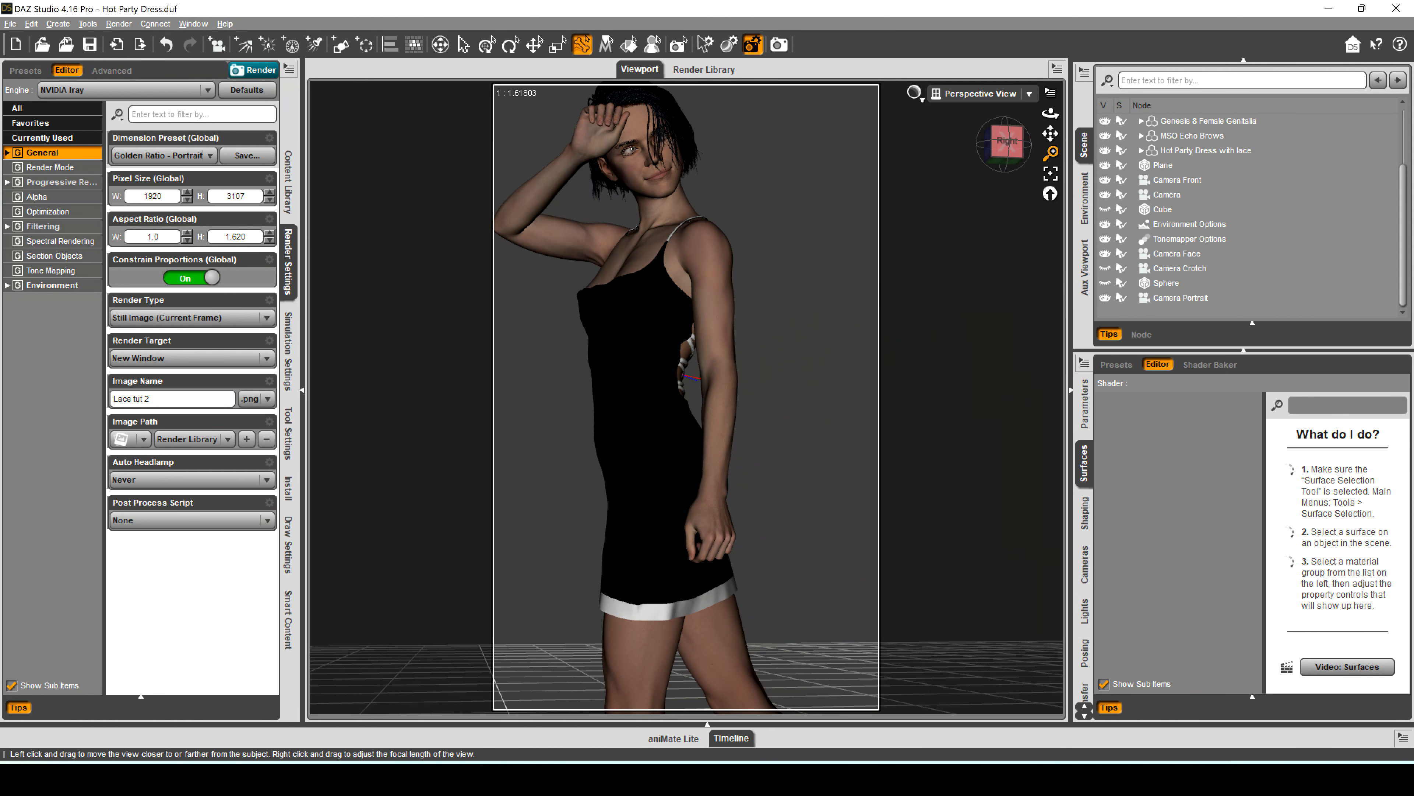
pyautogui.moveTo(1050, 152)
pyautogui.mouseDown()
pyautogui.moveTo(1050, 125)
pyautogui.moveTo(1050, 168)
pyautogui.mouseUp()
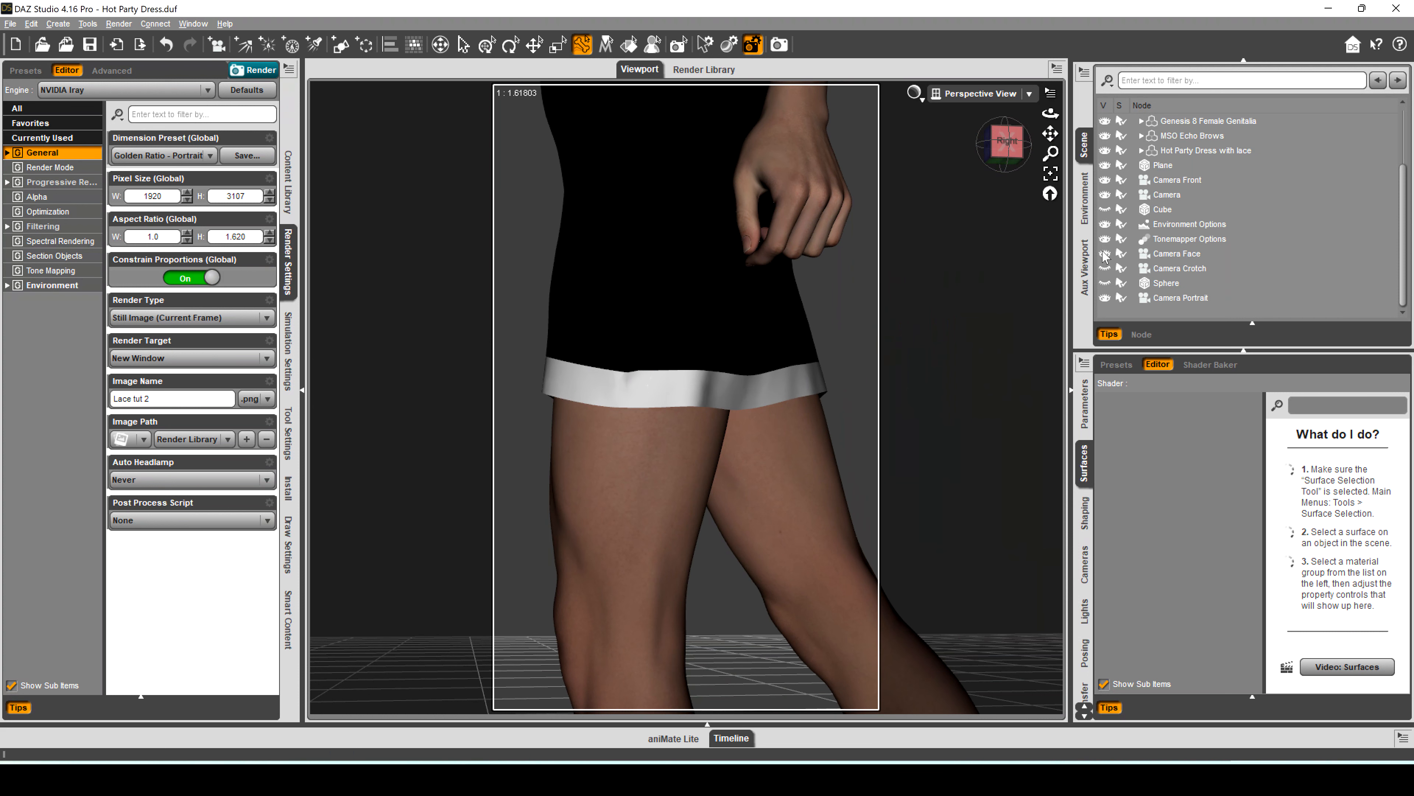
pyautogui.click(1168, 156)
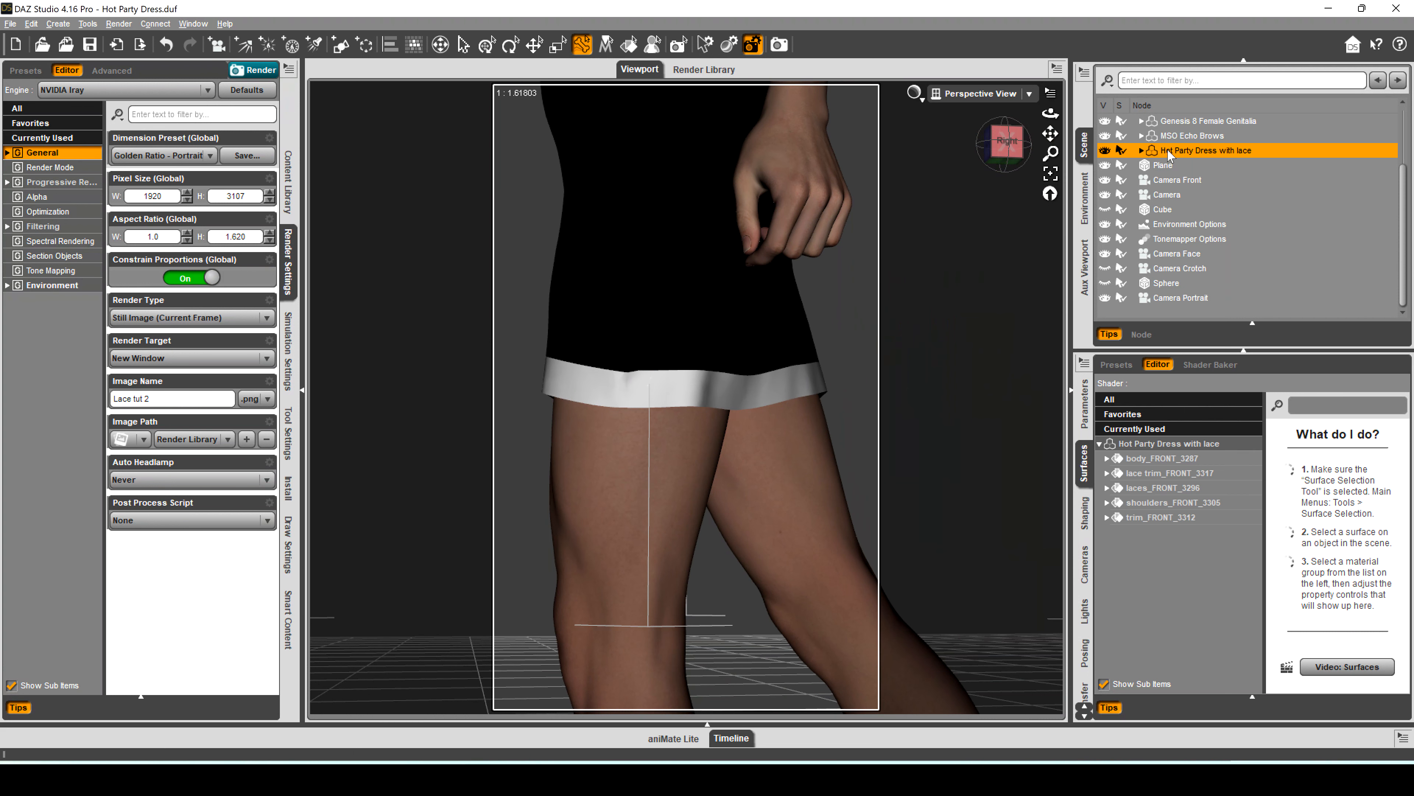
# Apply the Iray Uber Base shader to all surfaces of Hot Party Dress with lace.
pyautogui.click(1113, 448)
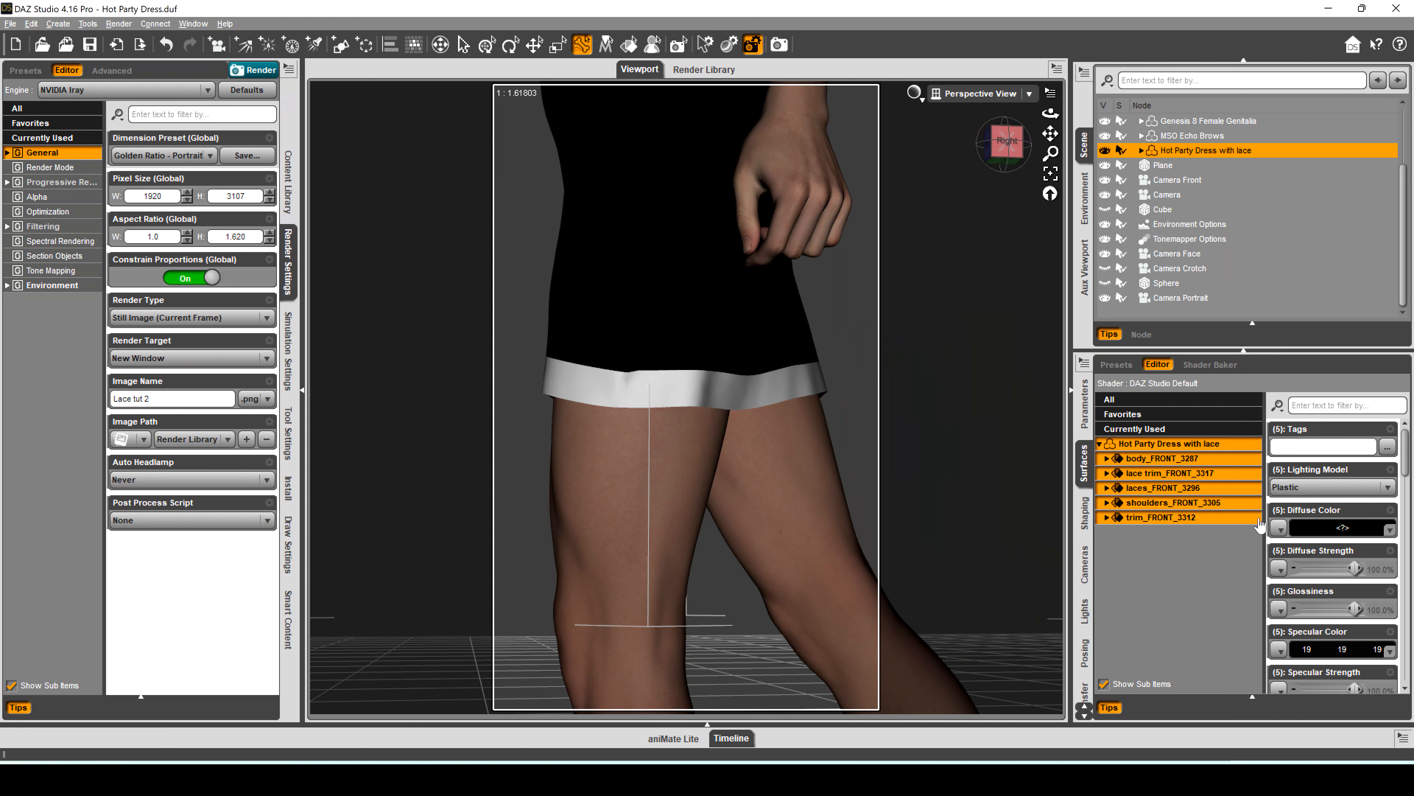
pyautogui.click(1129, 366)
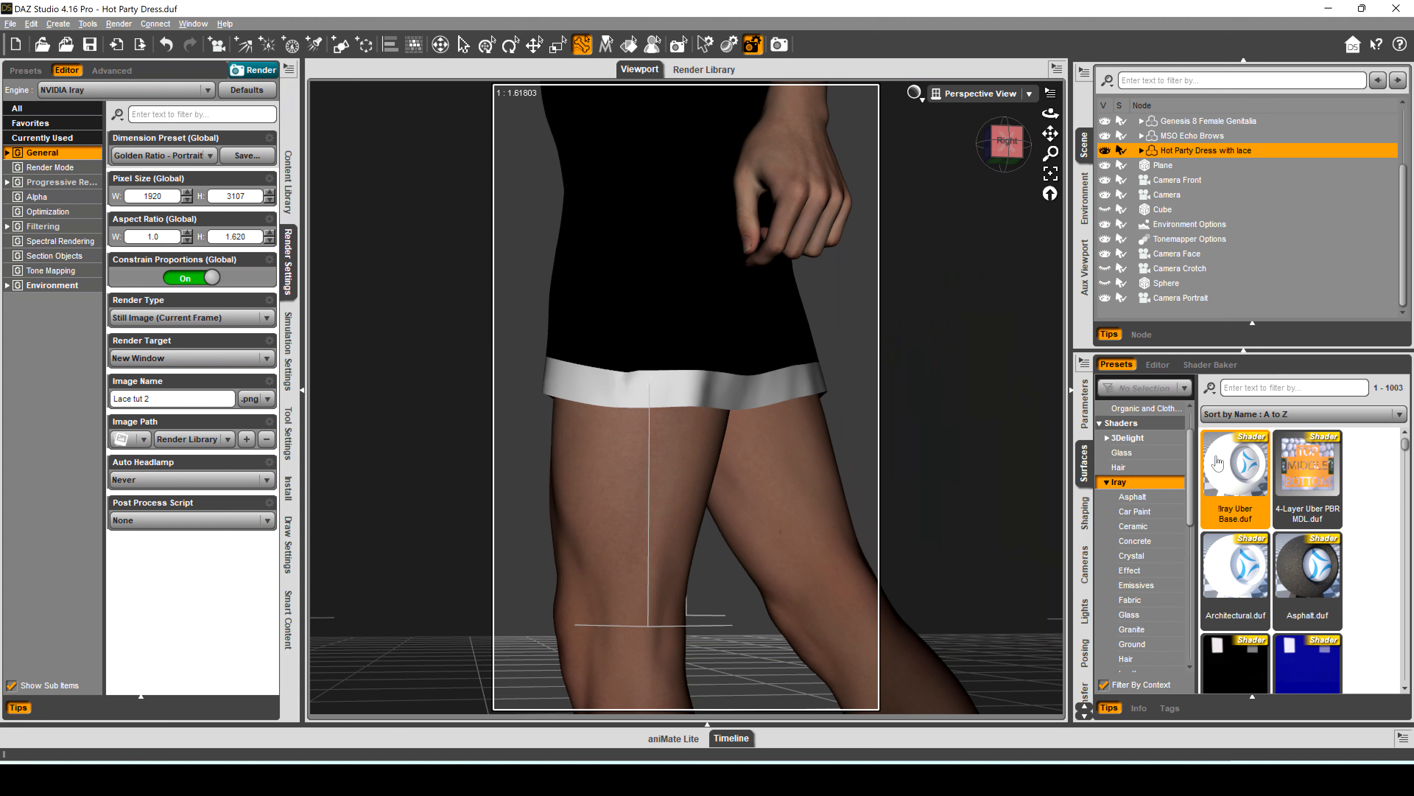
pyautogui.doubleClick(1223, 467)
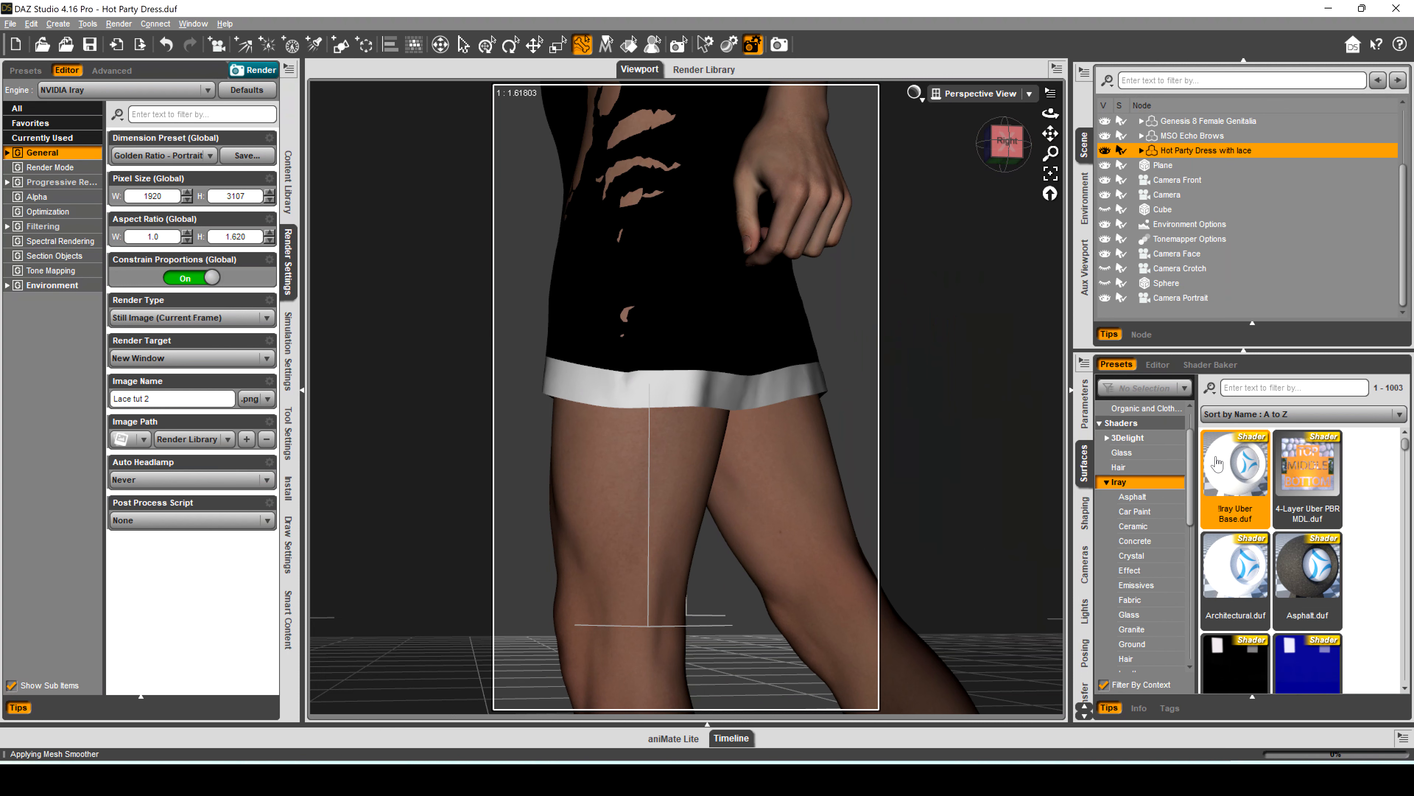
# Load dress_[Diffuse].png as the Base Color map of all dress surfaces and set their base color to white (255, 255, 255).
pyautogui.click(1156, 368)
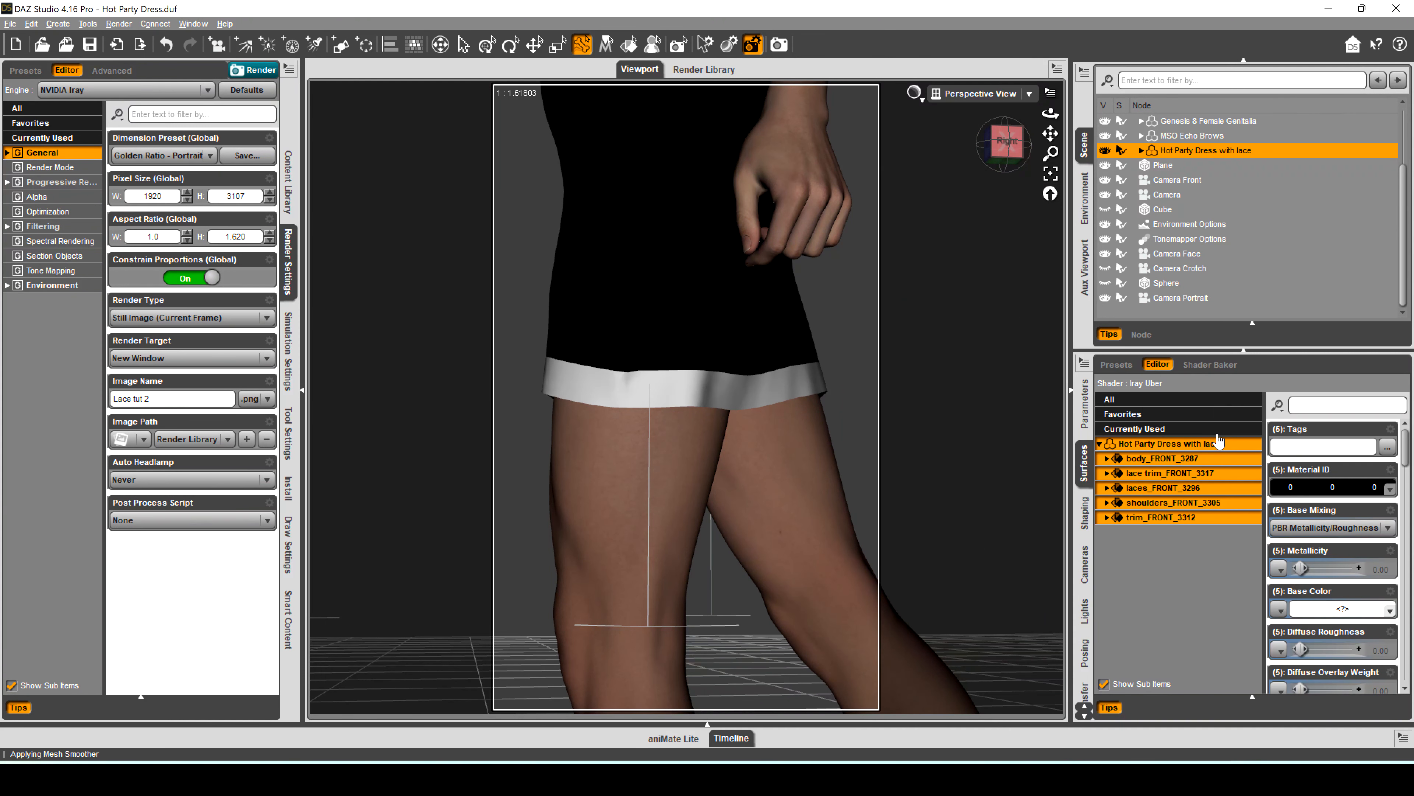
pyautogui.click(1280, 609)
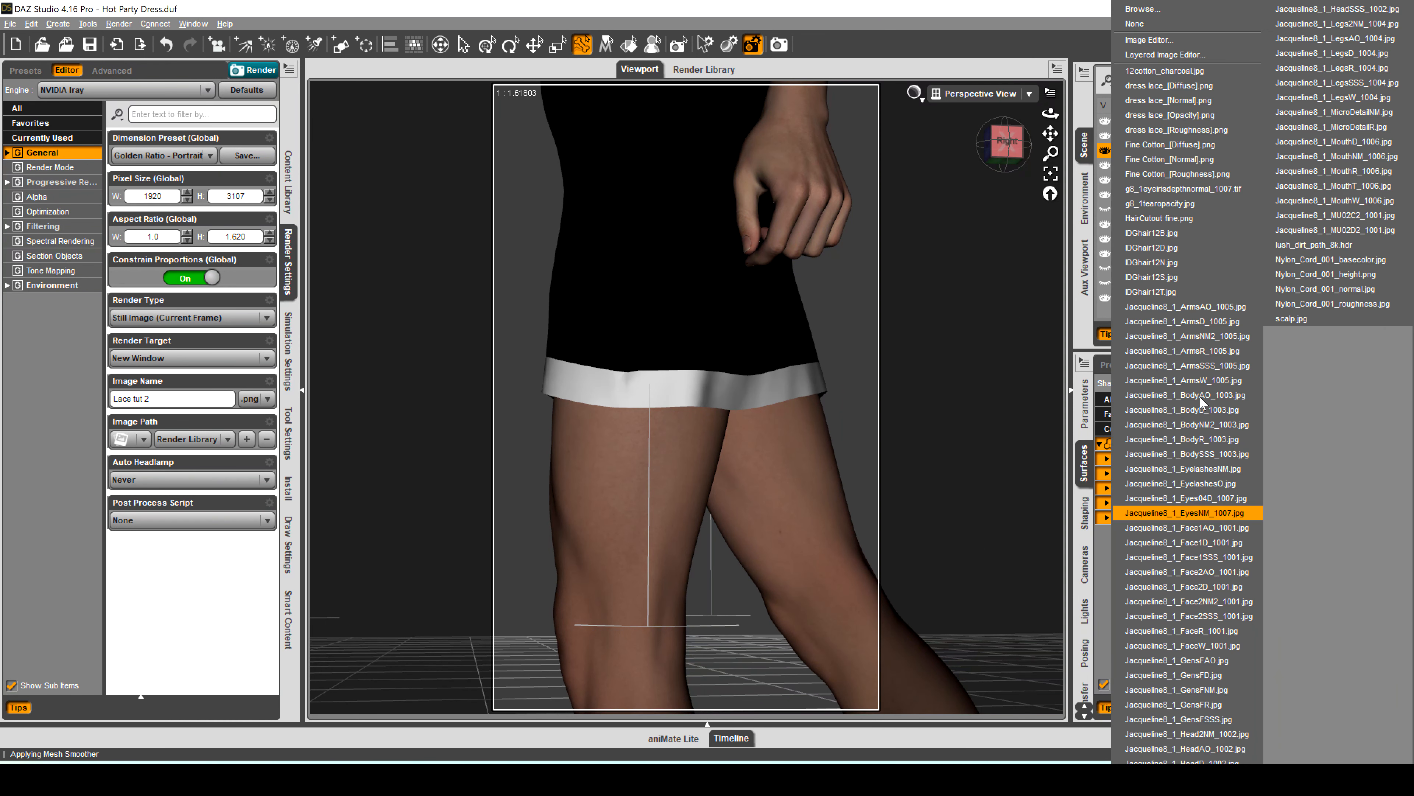
pyautogui.click(1144, 10)
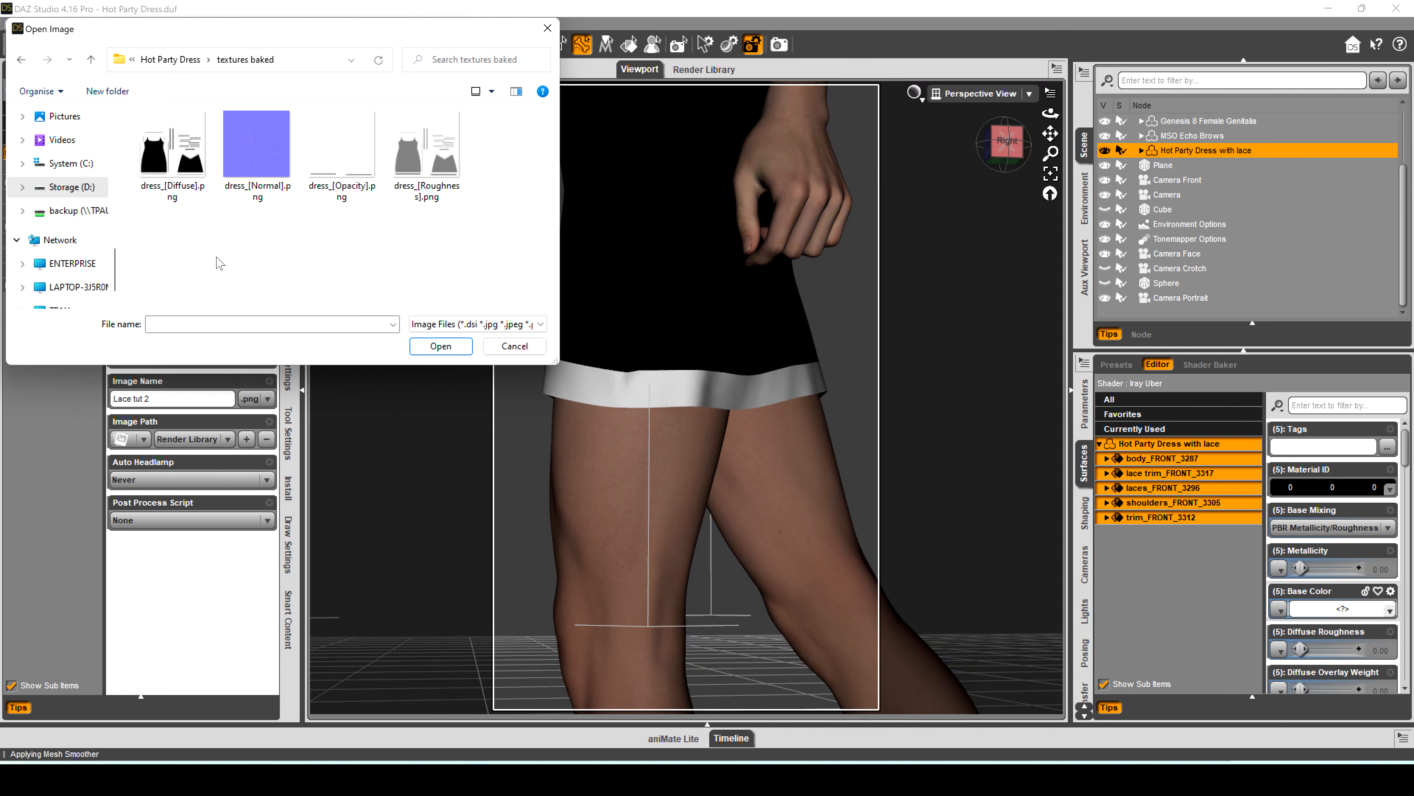
pyautogui.doubleClick(173, 164)
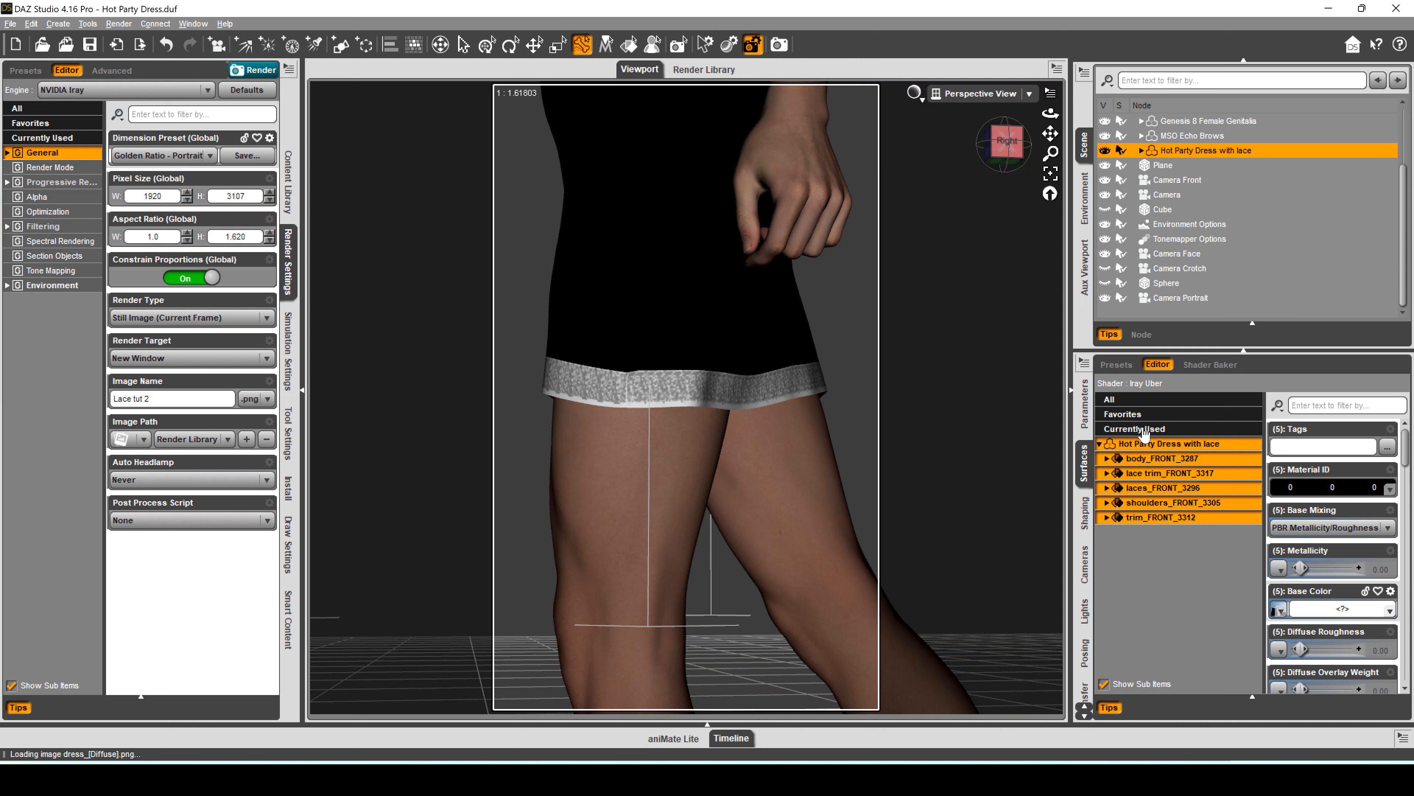
pyautogui.click(1347, 611)
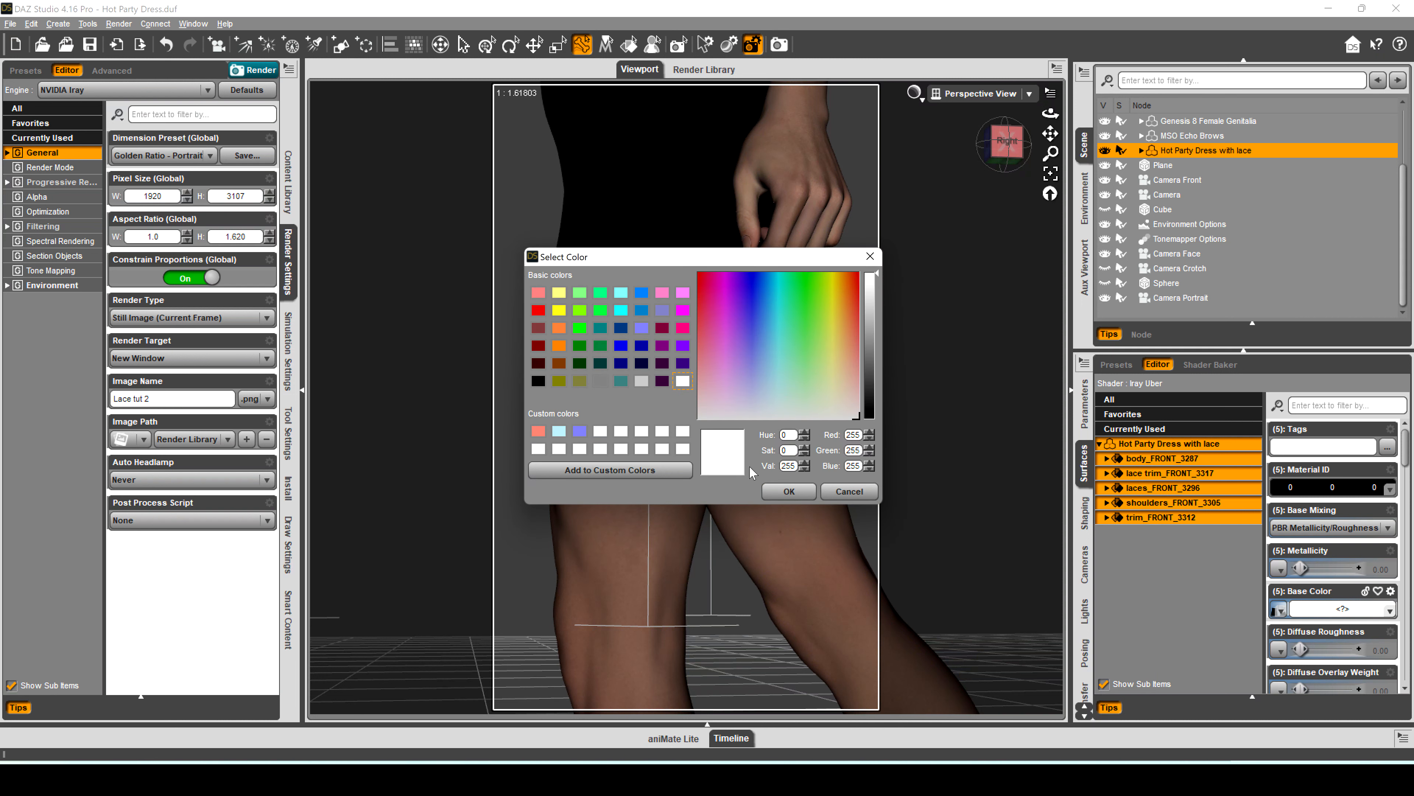
pyautogui.click(789, 491)
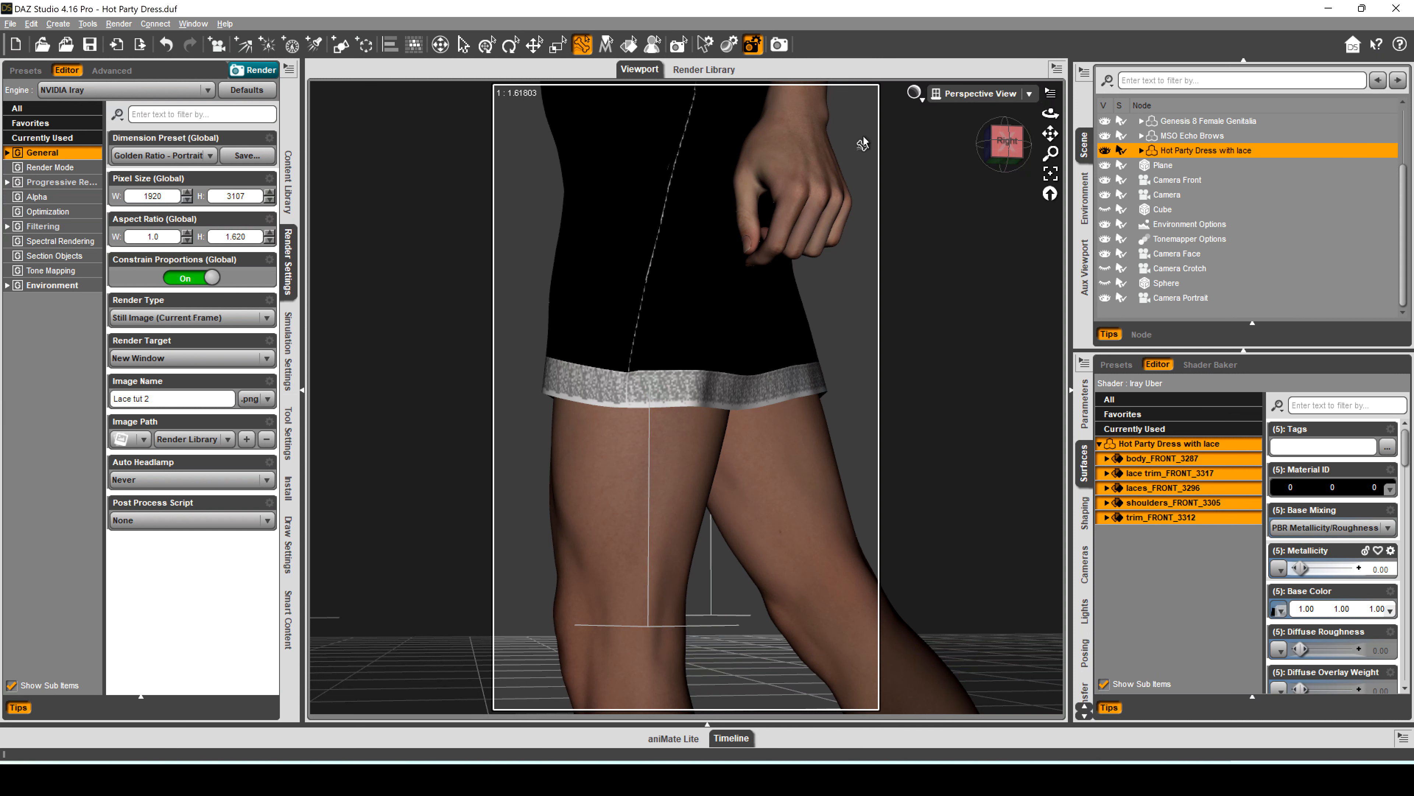
# Check the dress's diffuse texture in the NVIDIA Iray draw style and return the viewport to its previous draw style.
pyautogui.click(914, 93)
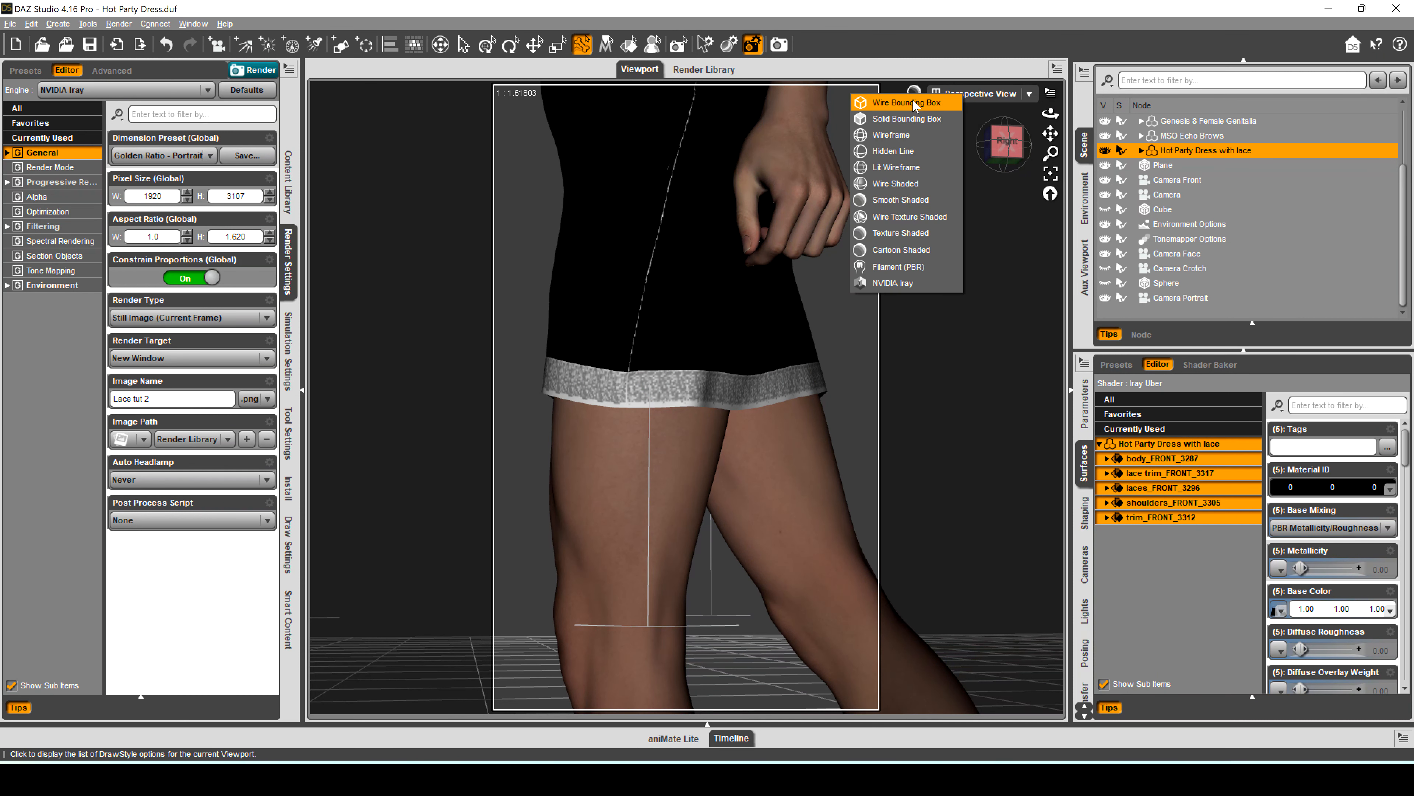
pyautogui.click(917, 283)
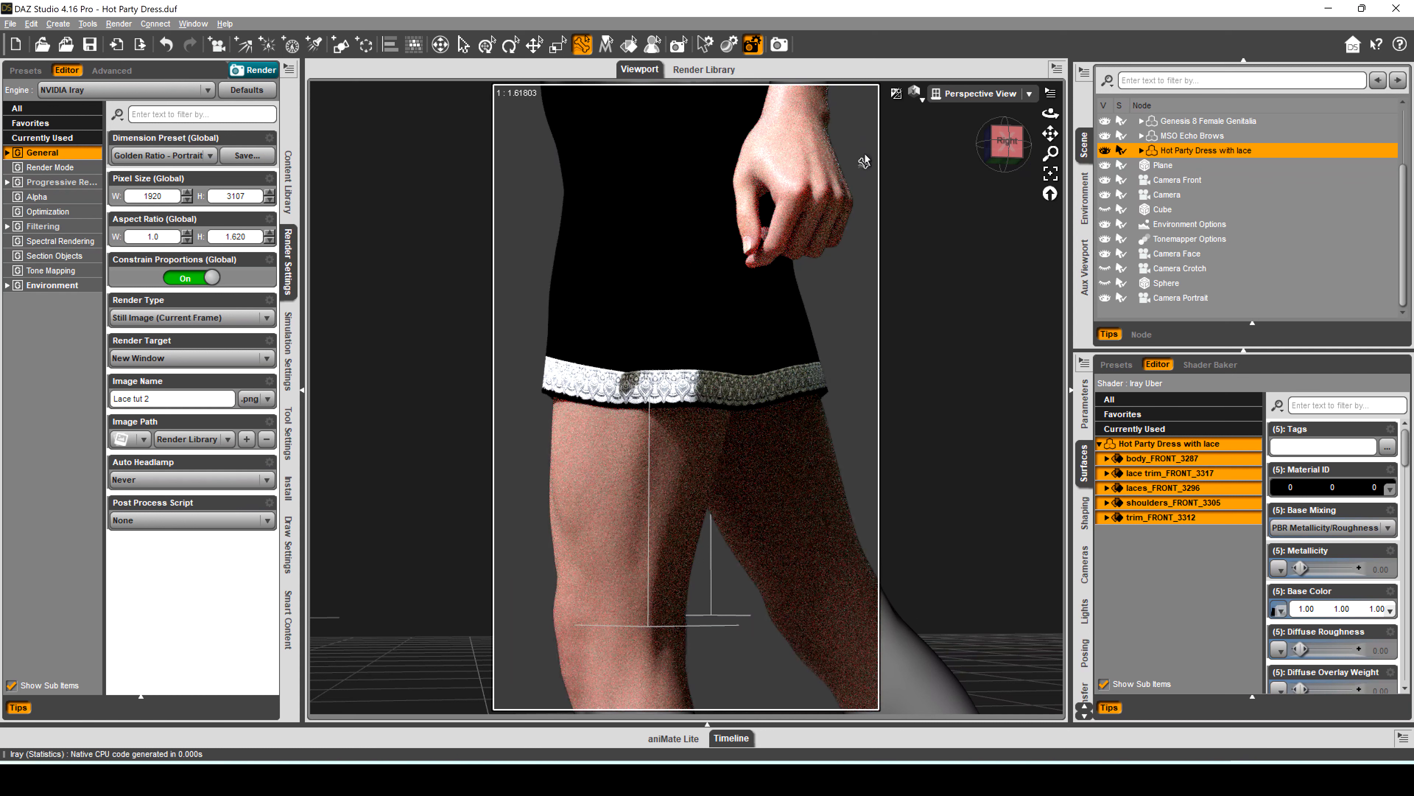
pyautogui.click(913, 96)
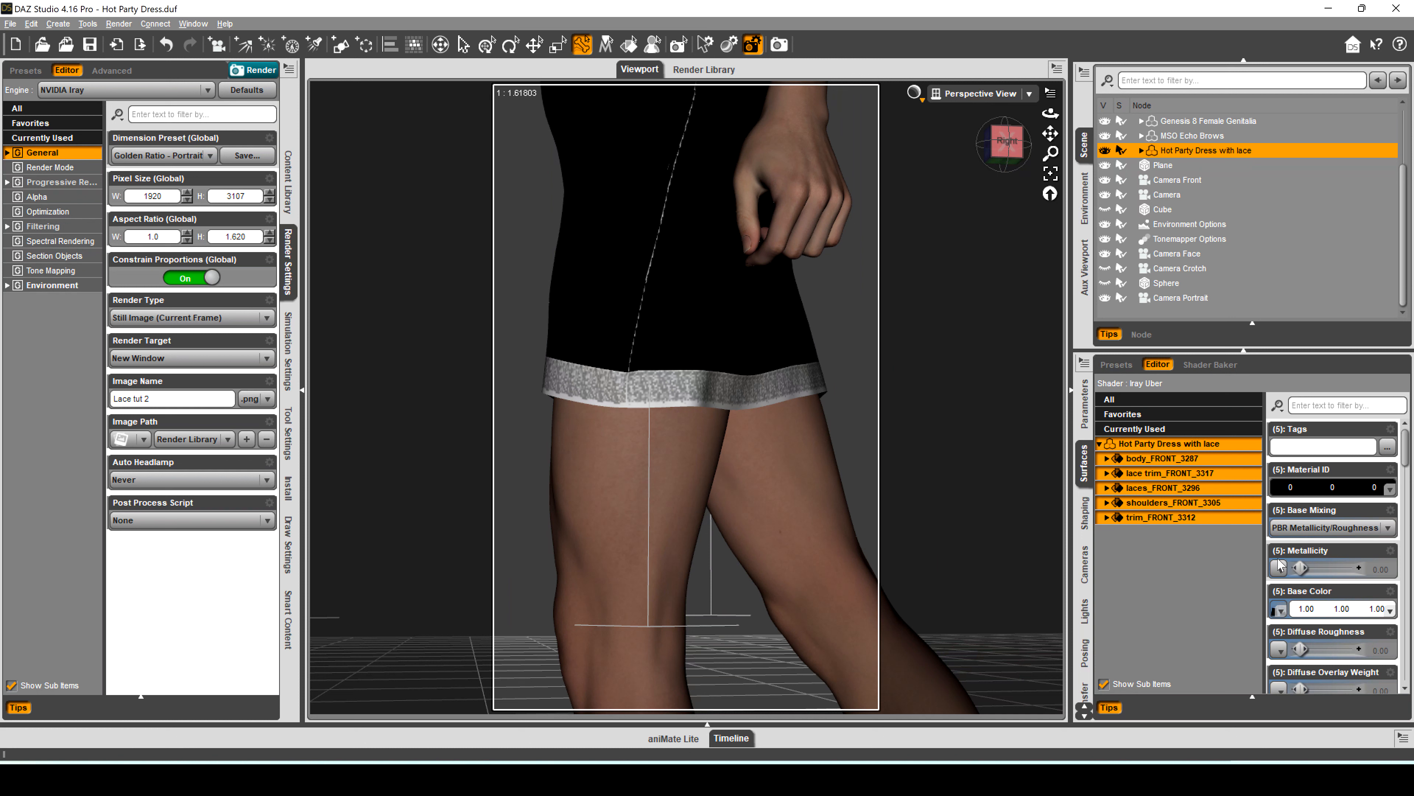
# Set Diffuse Roughness of all dress surfaces to 1.00 and load dress_[Roughness].png as its map.
pyautogui.moveTo(1298, 649); pyautogui.dragTo(1385, 656)
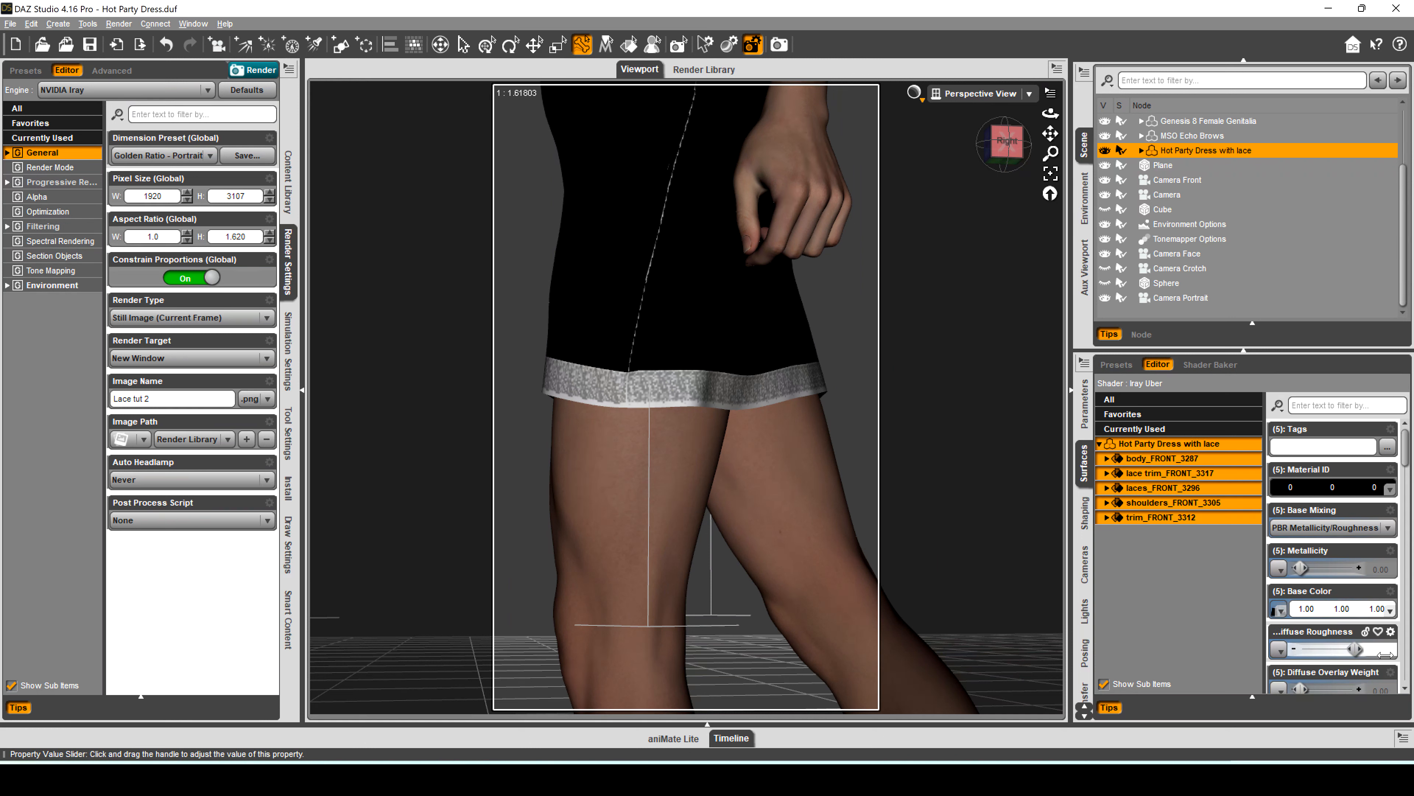
pyautogui.click(1280, 650)
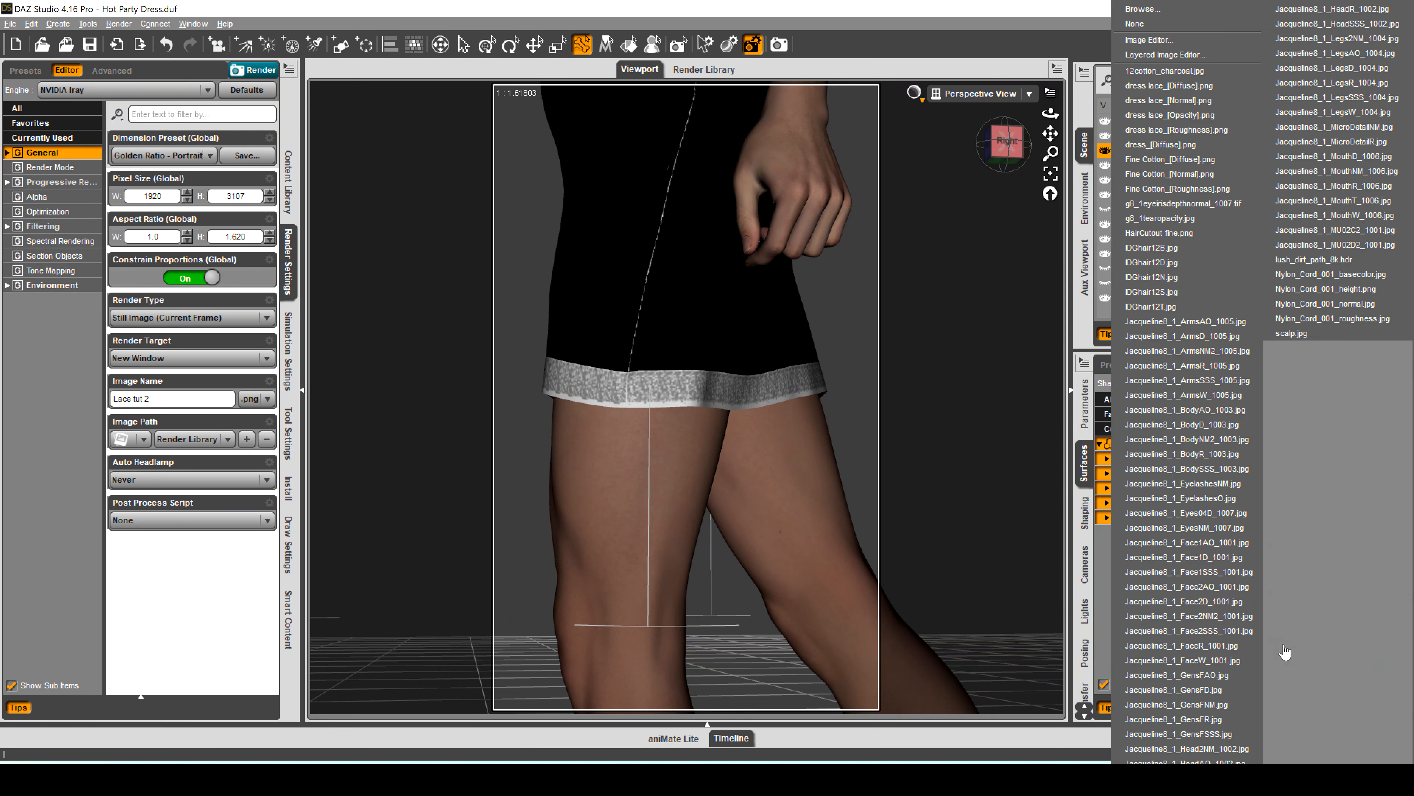
pyautogui.click(1136, 11)
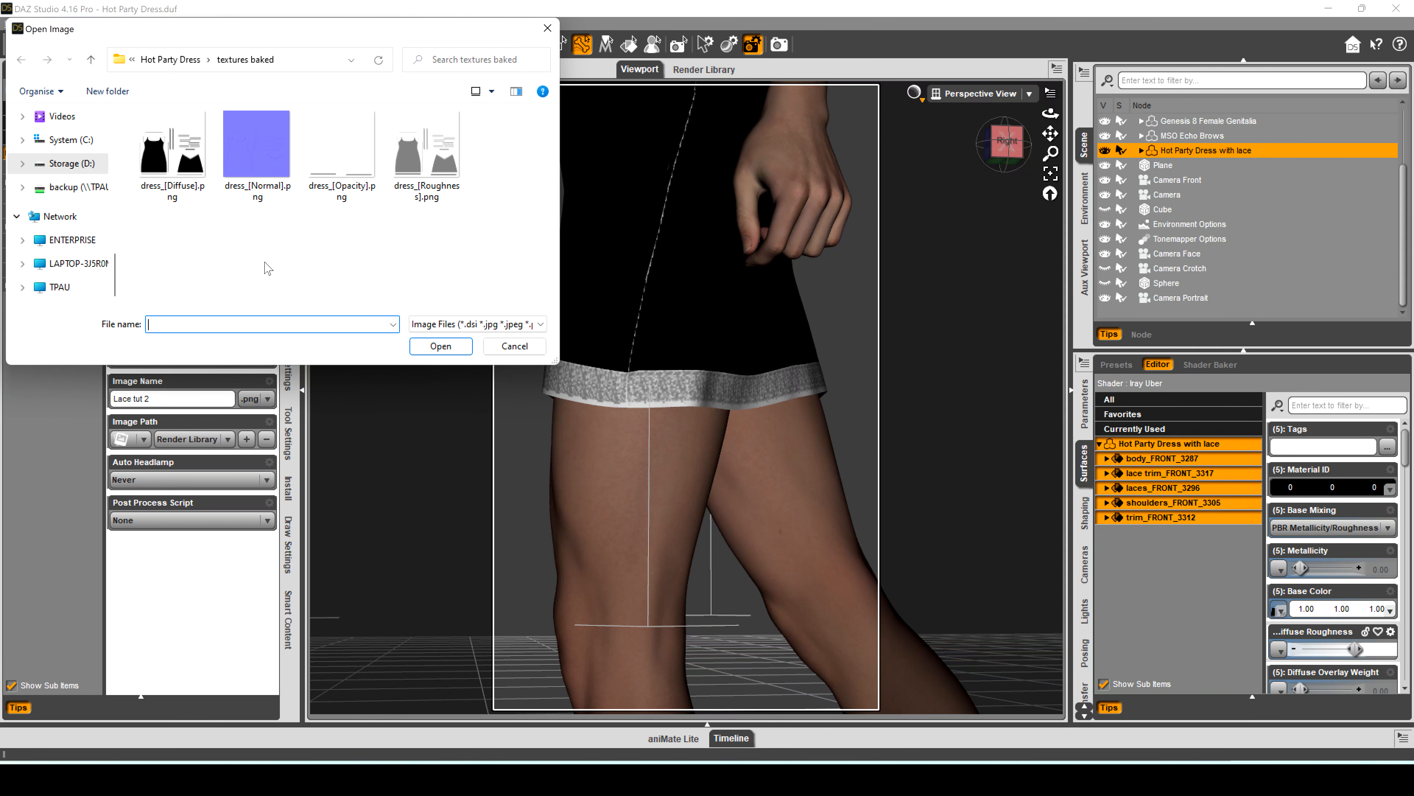
pyautogui.doubleClick(406, 154)
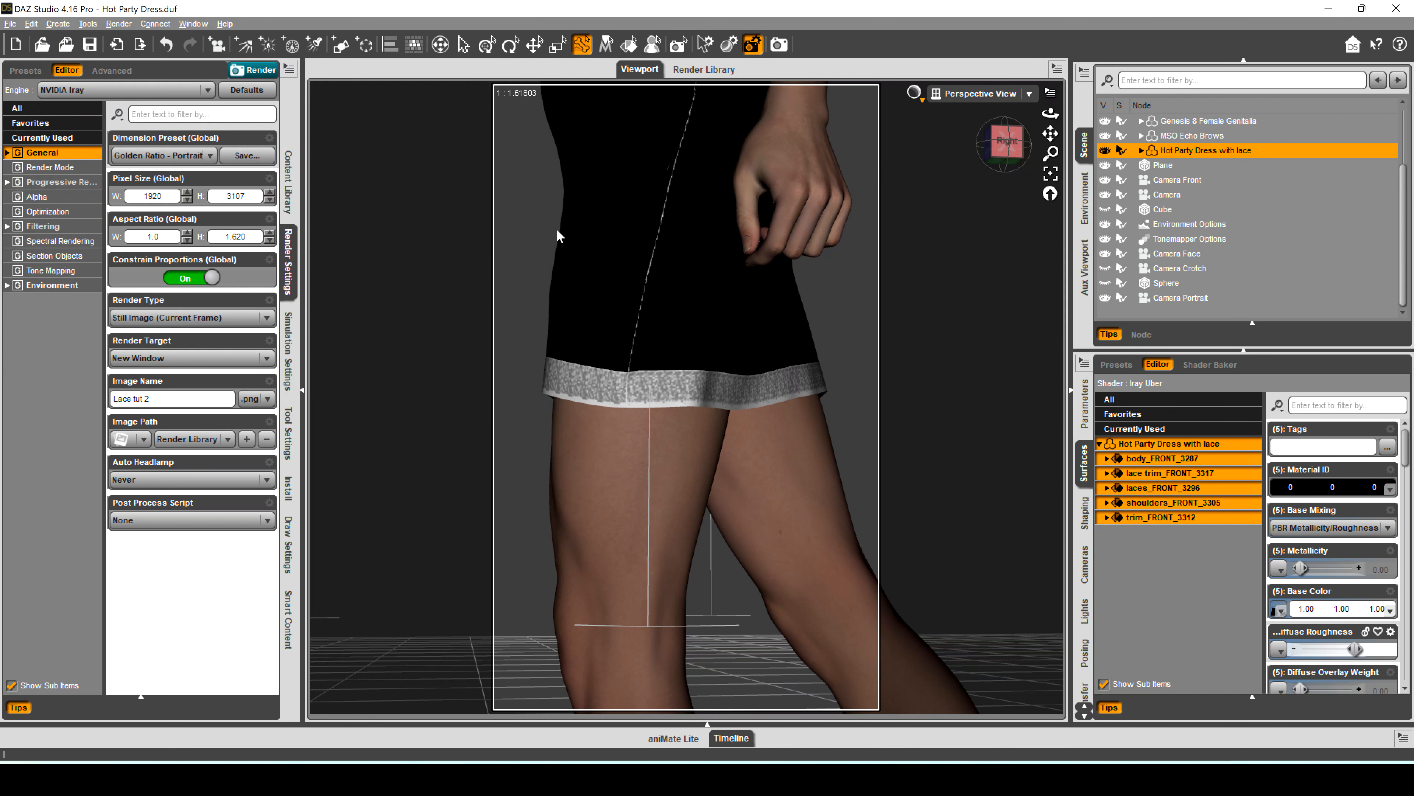
# Find the Cutout Opacity property of the dress surfaces and load dress_[Opacity].png as its map.
pyautogui.click(1303, 405)
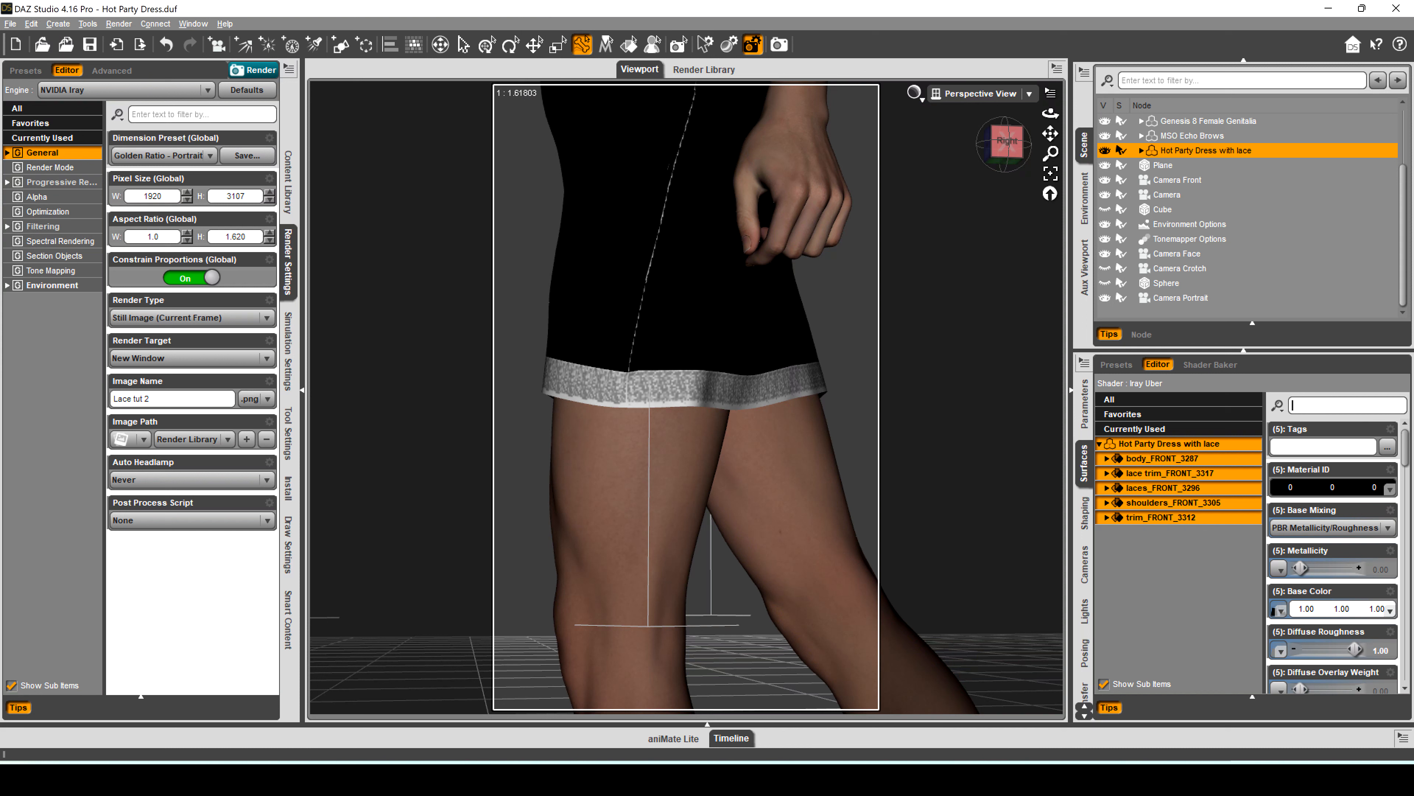
pyautogui.scroll(-1, 1342, 540)
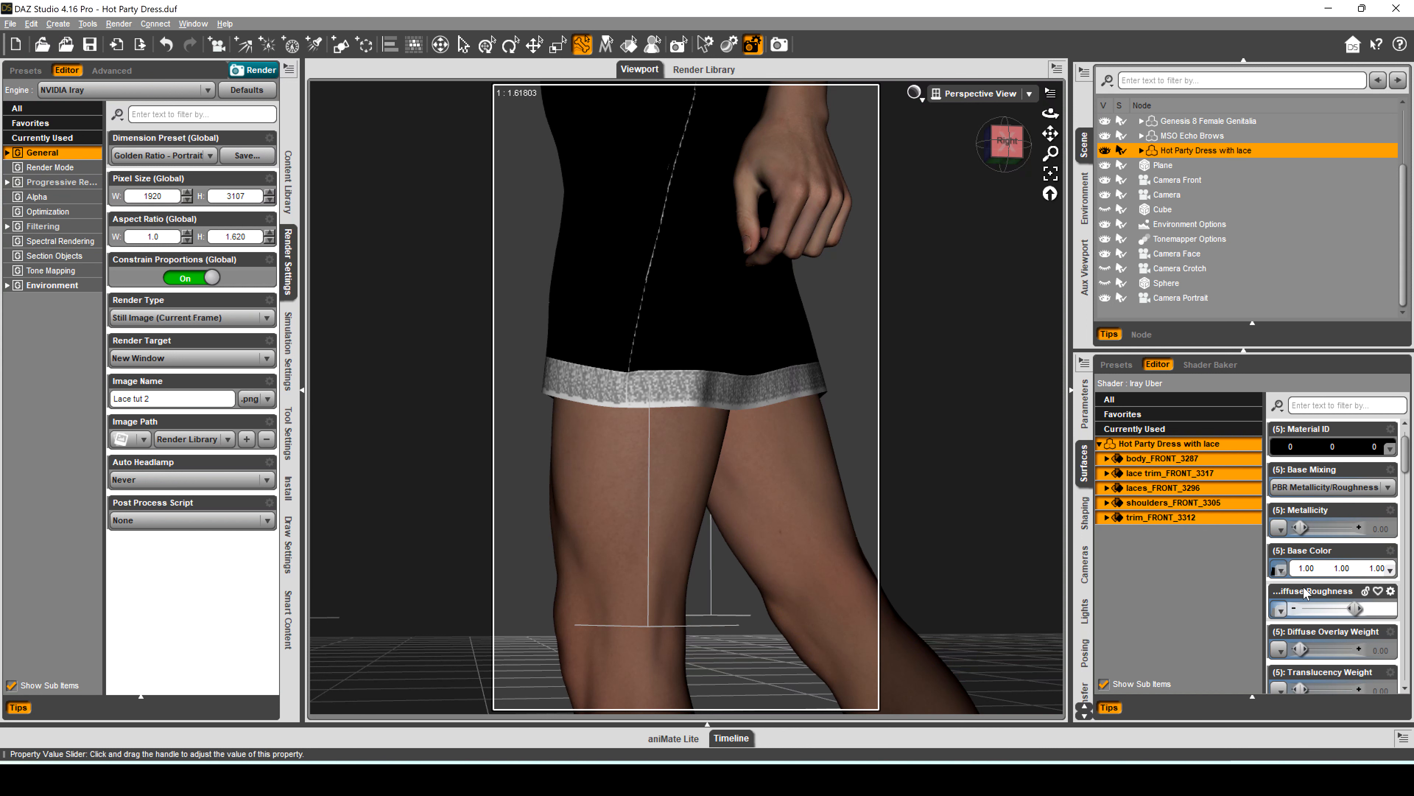
pyautogui.click(1318, 396)
pyautogui.write('o')
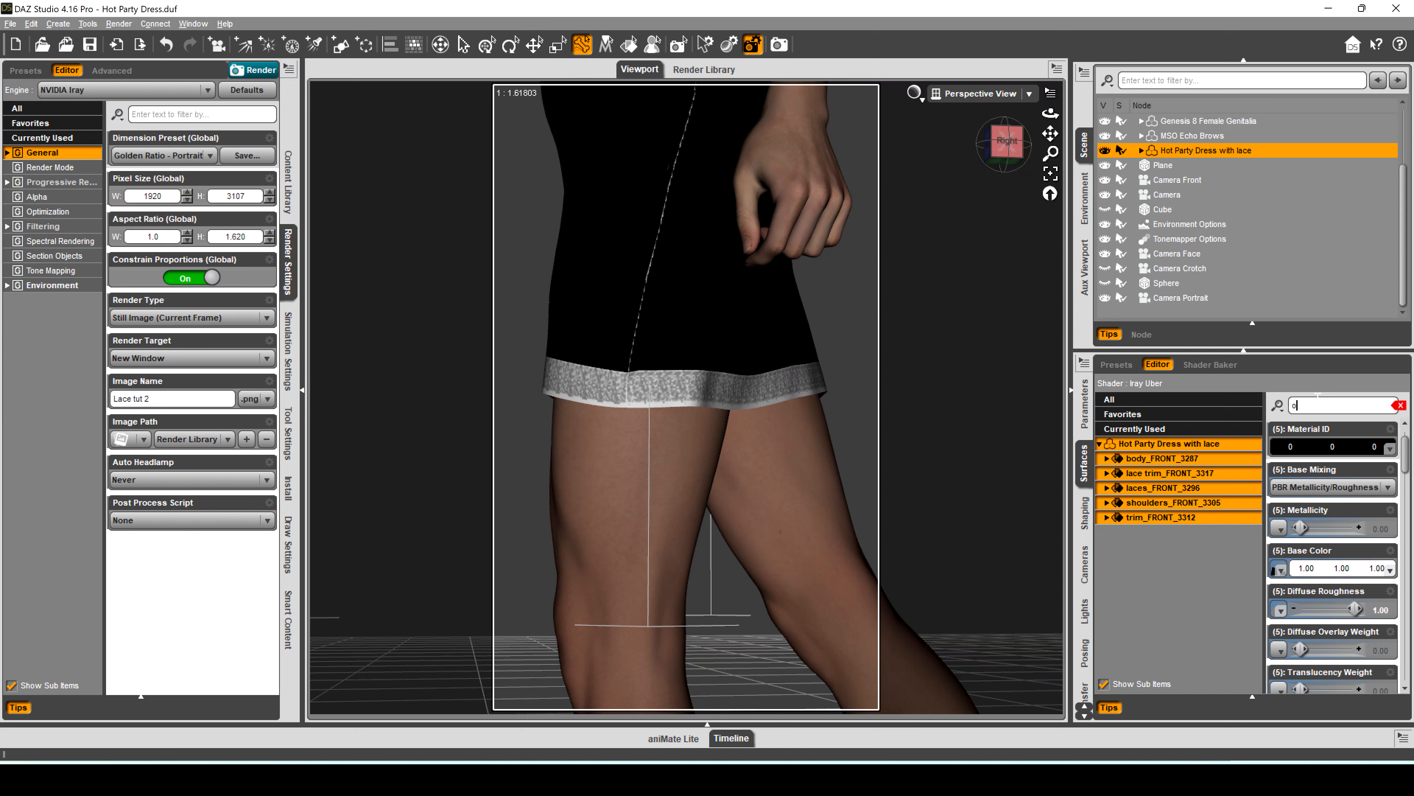
pyautogui.write('pa')
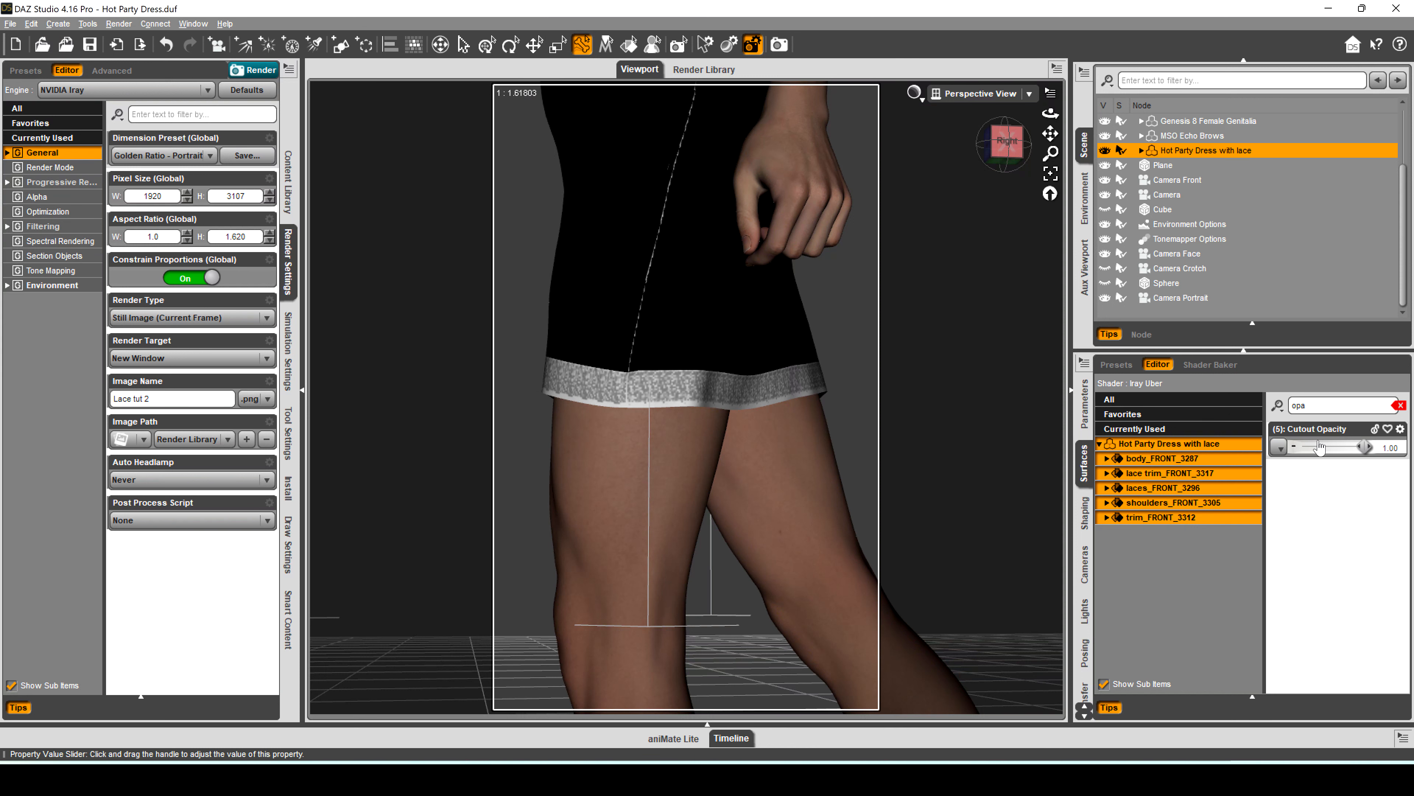
pyautogui.click(1280, 448)
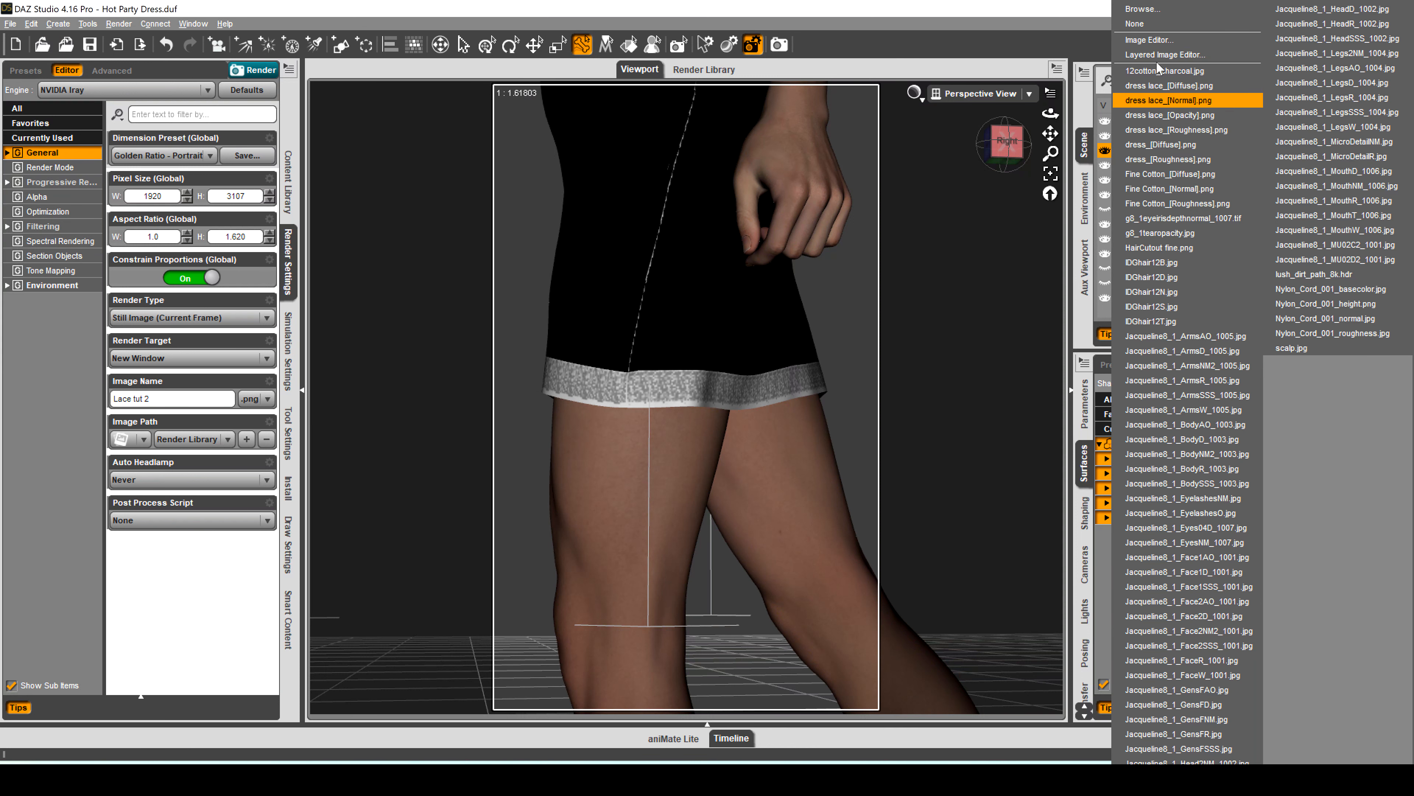
pyautogui.click(1132, 14)
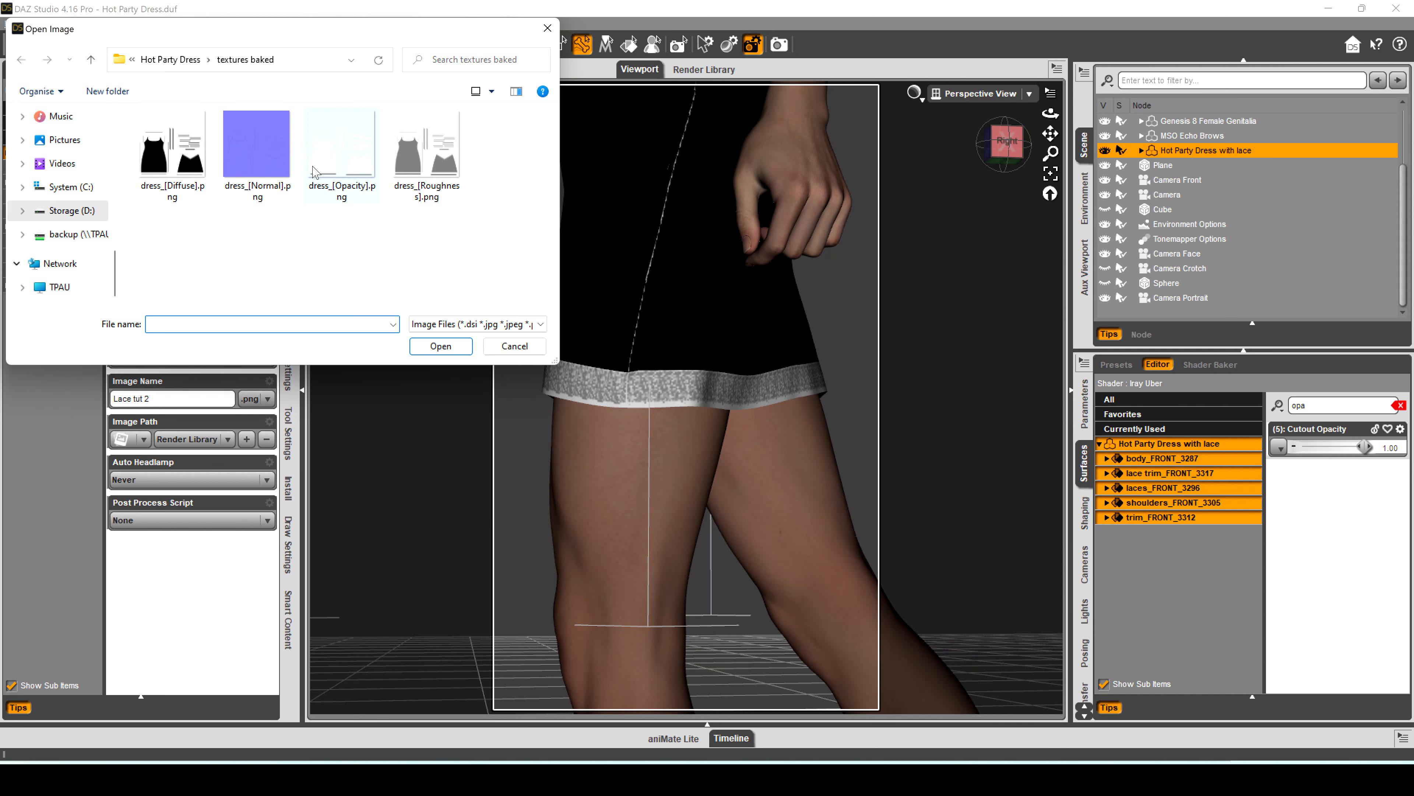
pyautogui.click(315, 170)
pyautogui.doubleClick(315, 170)
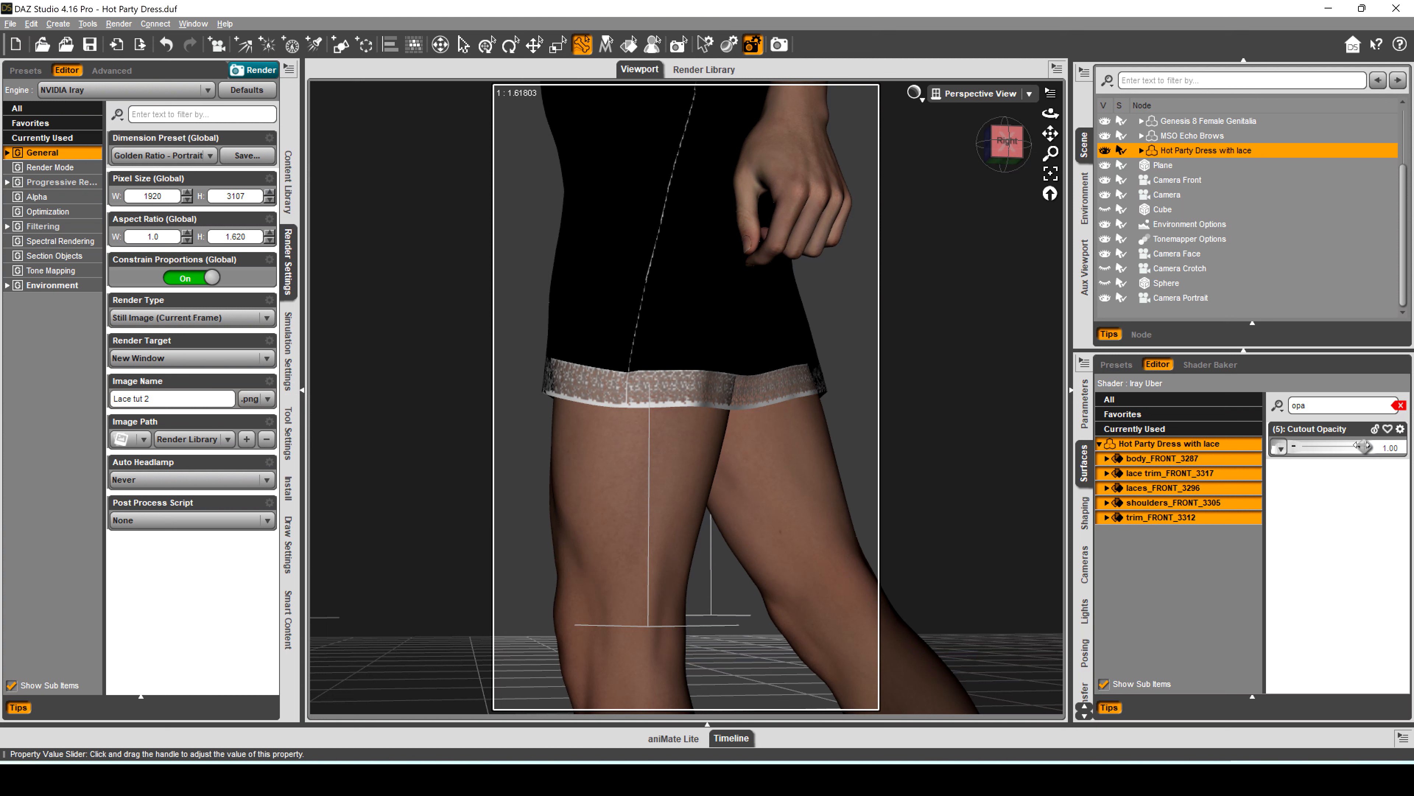
# Find the Normal Map property of the dress surfaces and load dress_[Normal].png into it.
pyautogui.click(1401, 405)
pyautogui.click(1350, 396)
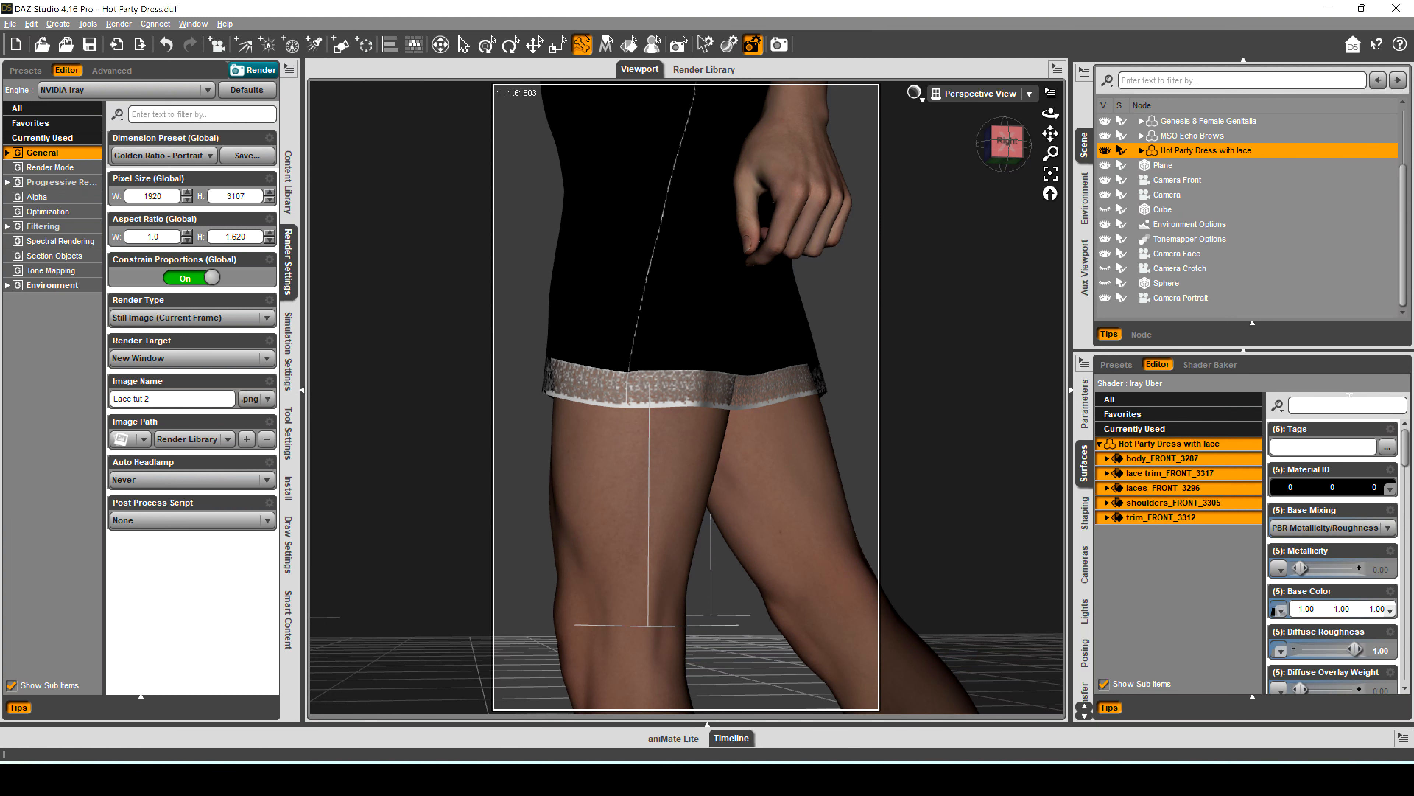
pyautogui.write('norm')
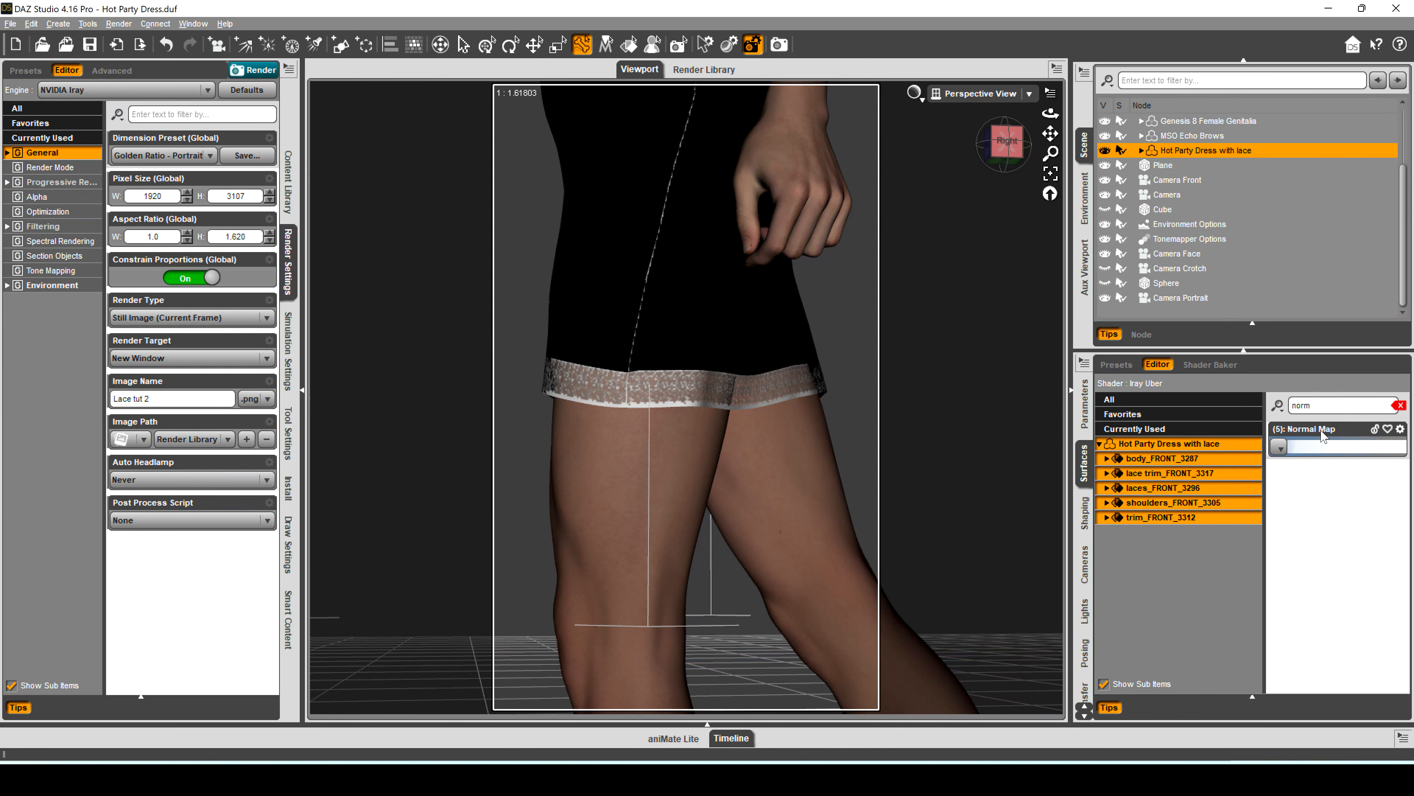
pyautogui.click(1279, 447)
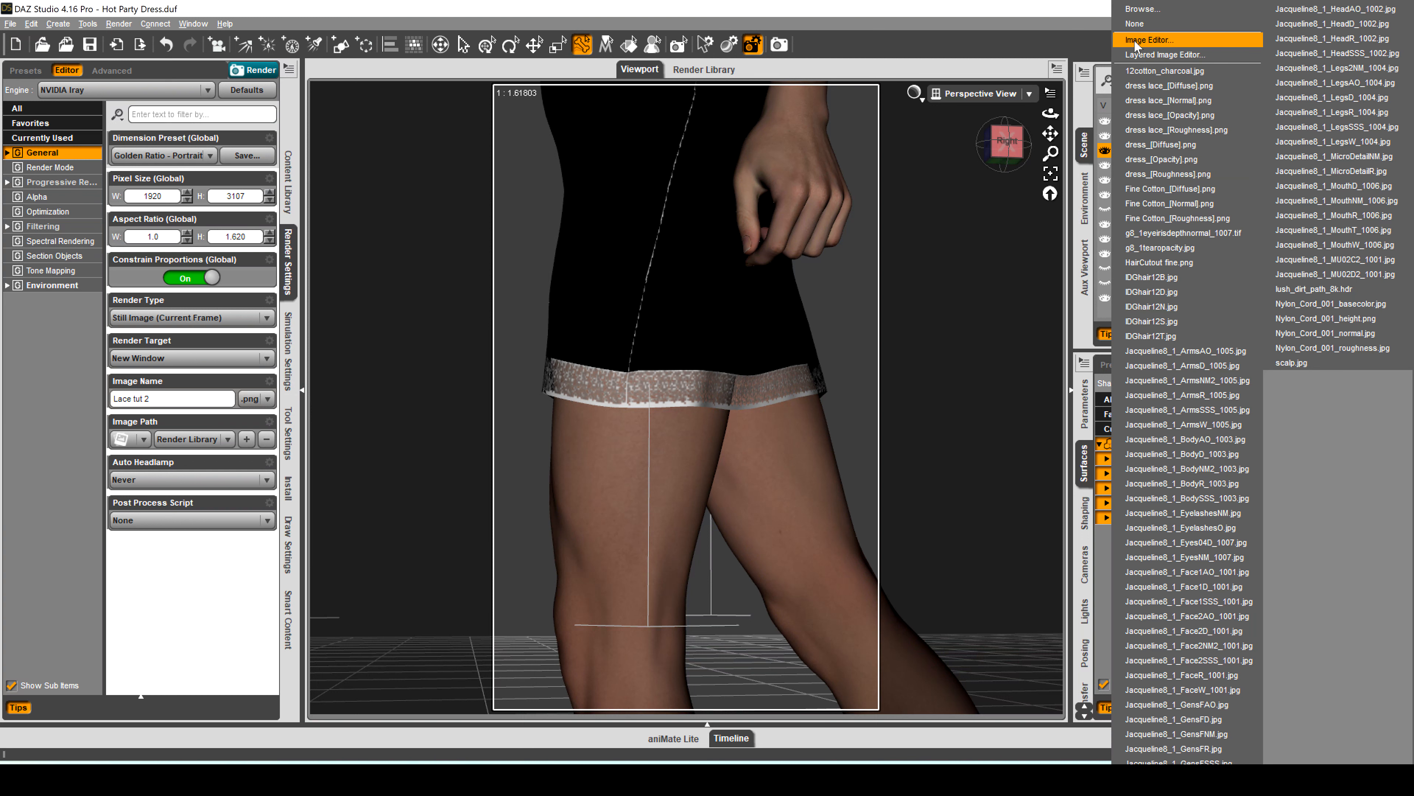
pyautogui.click(1137, 10)
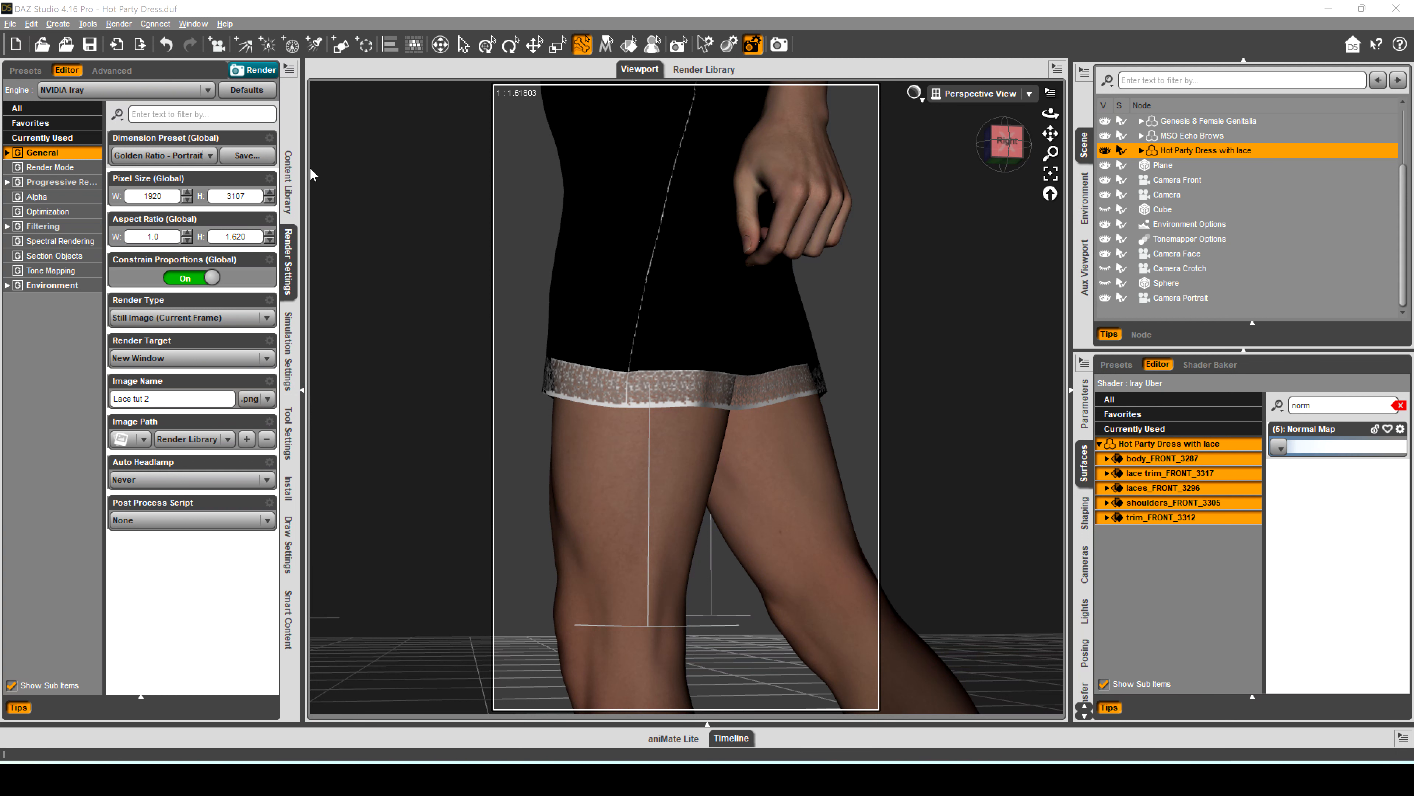
pyautogui.doubleClick(254, 151)
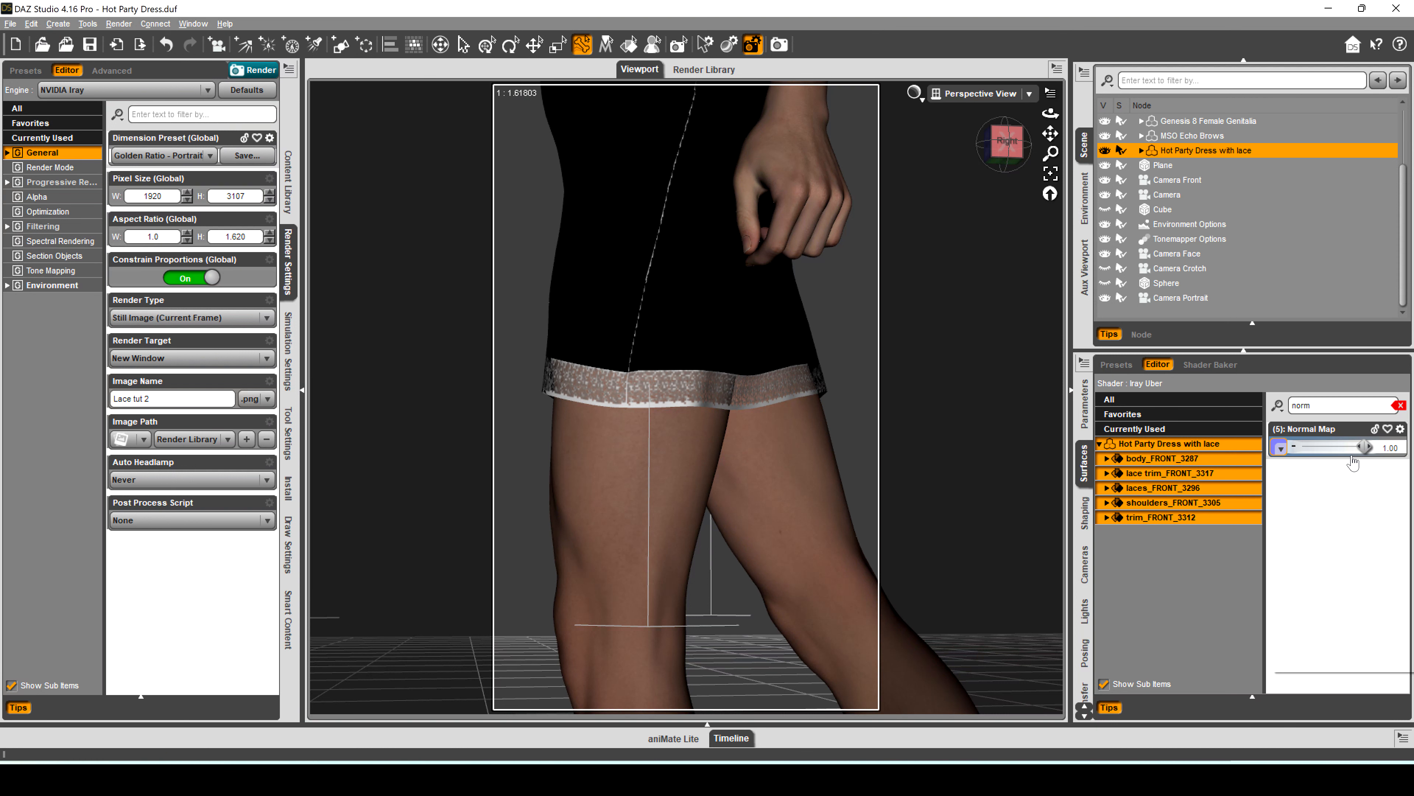
# Try tiling the dress textures with Horizontal Tiles and Vertical Tiles set to 4.
pyautogui.doubleClick(1349, 411)
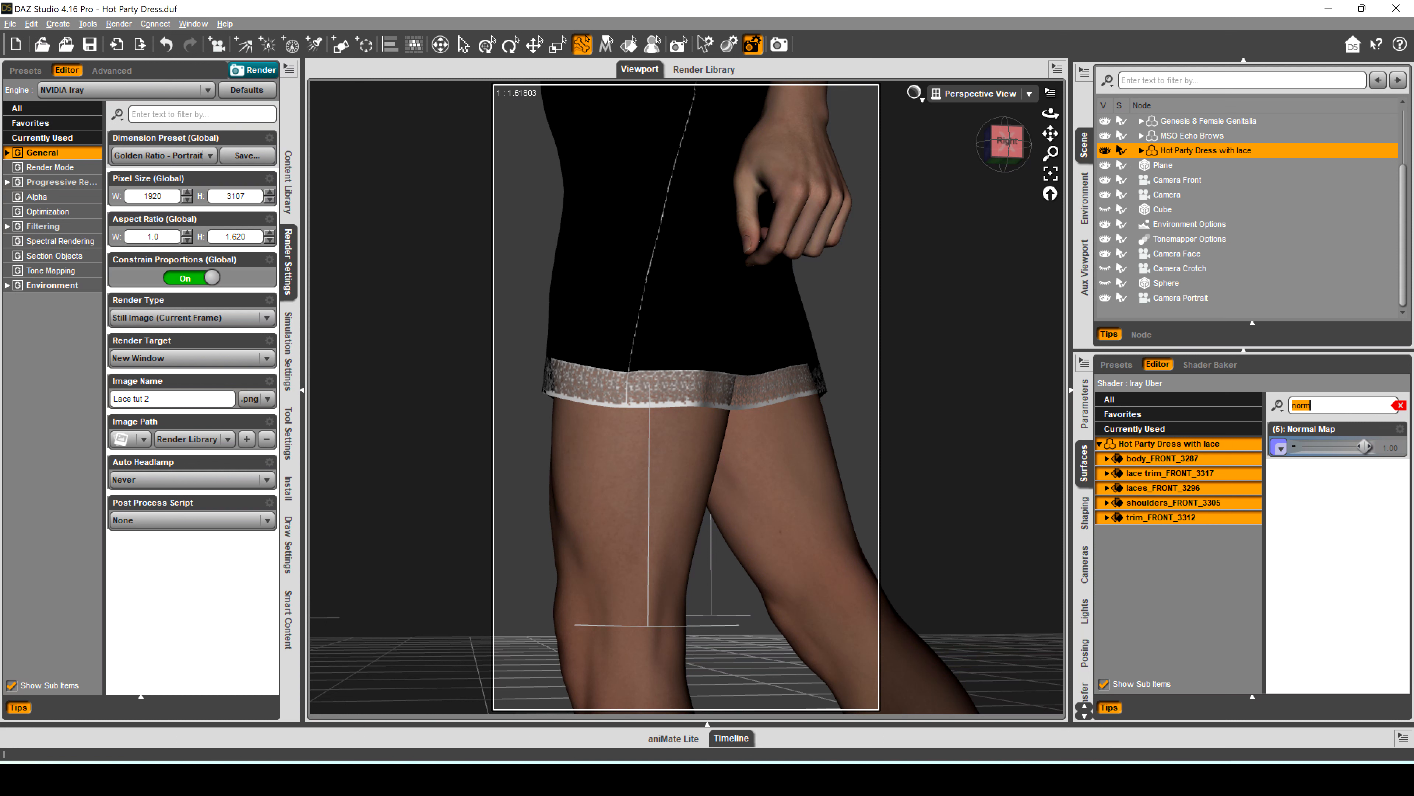
pyautogui.write('tile')
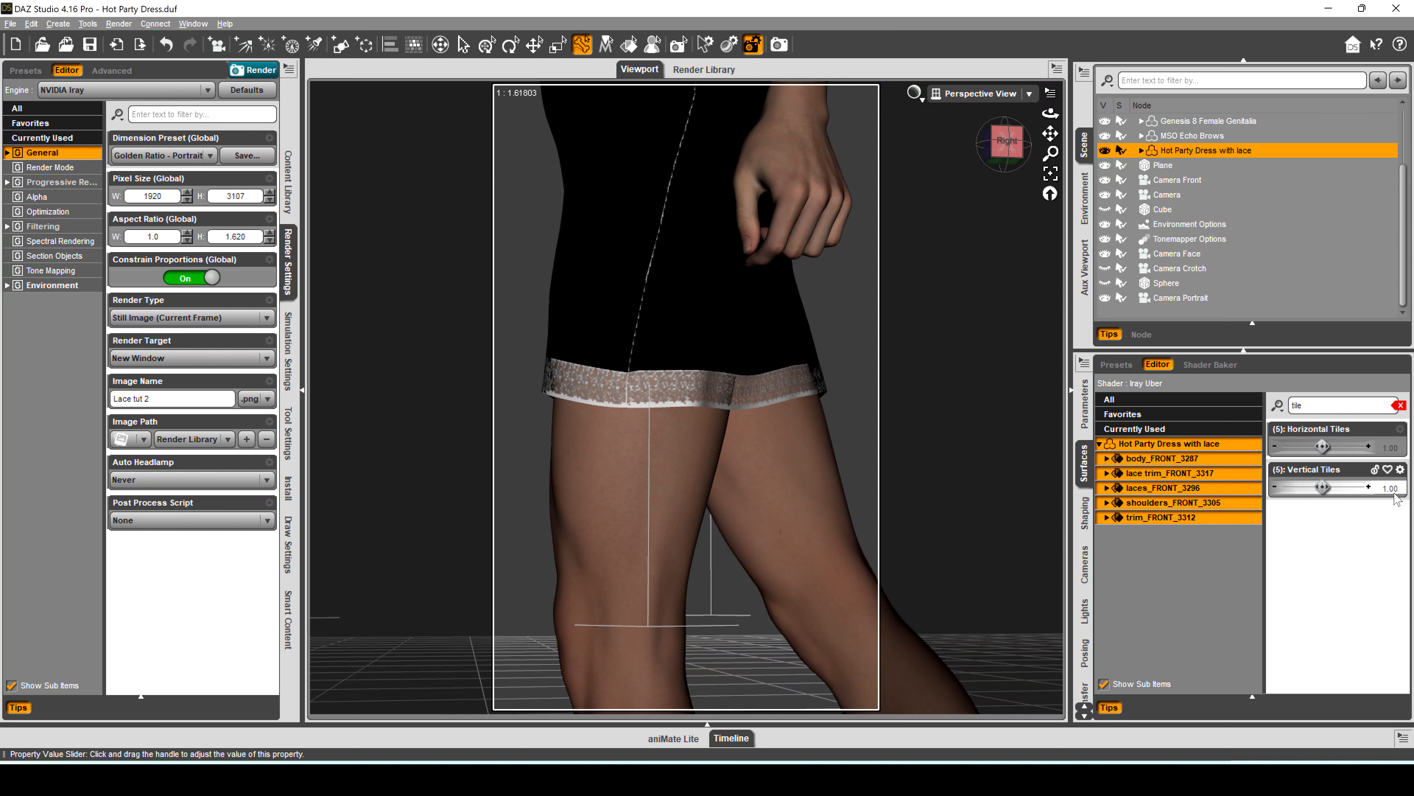
pyautogui.click(1390, 448)
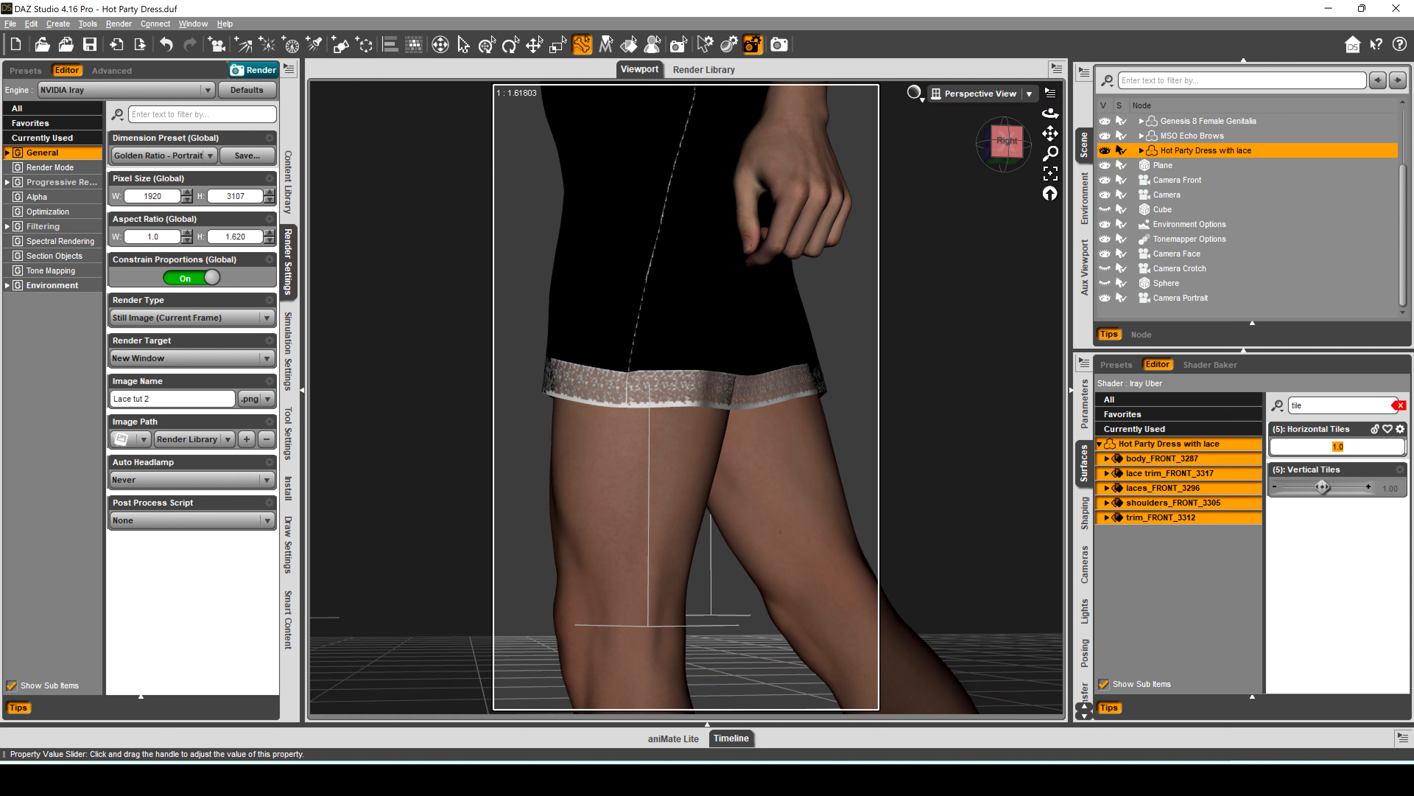
pyautogui.write('4')
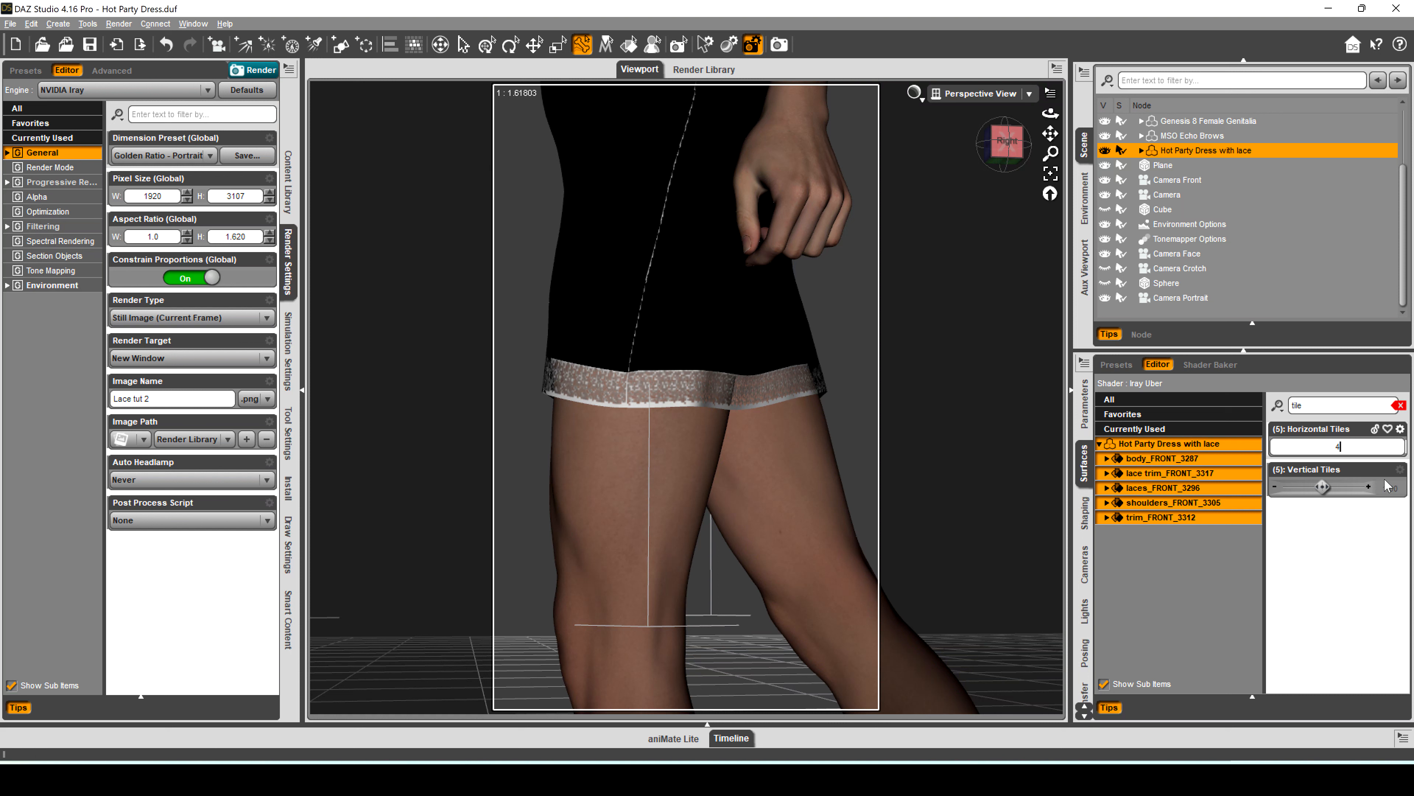
pyautogui.press('Return')
pyautogui.click(1390, 488)
pyautogui.write('4')
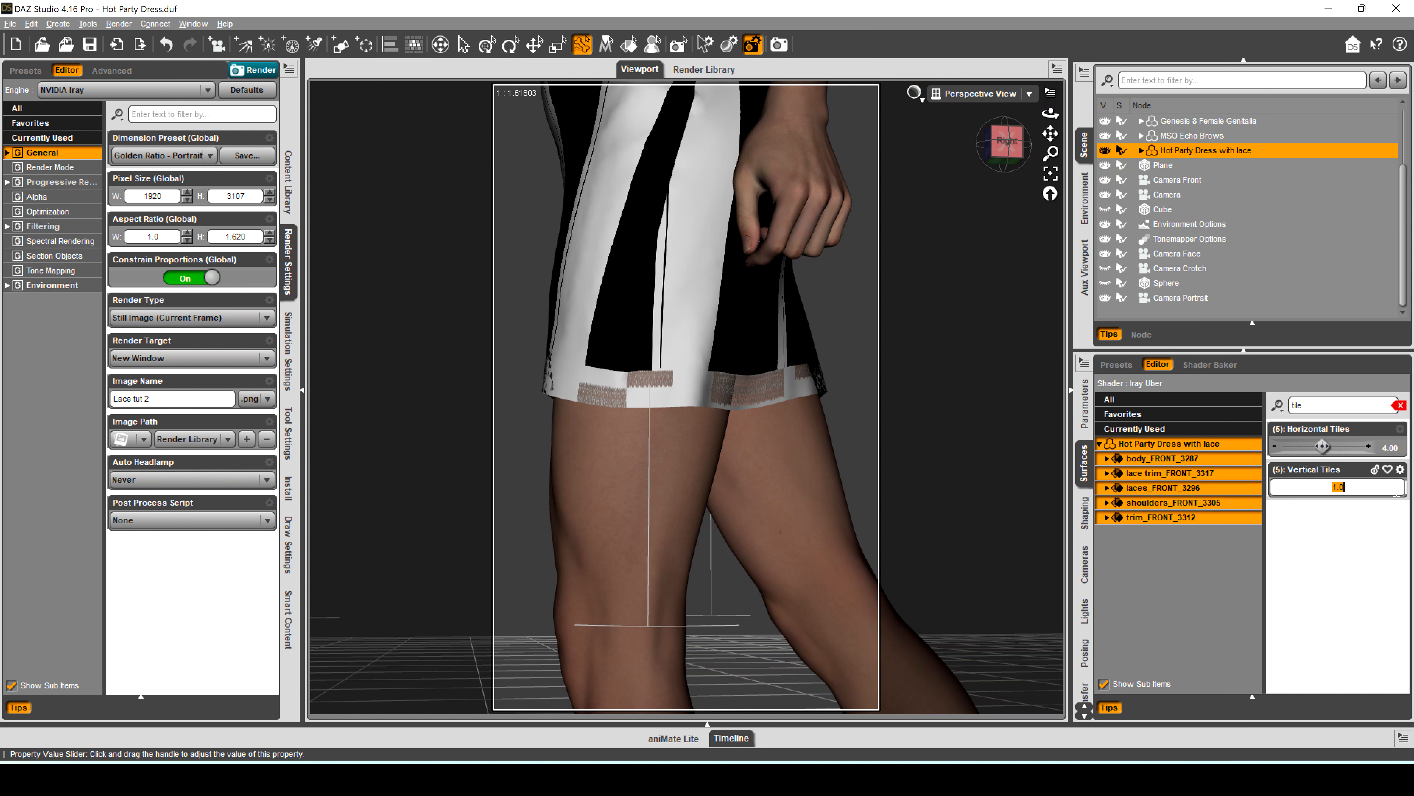
pyautogui.press('Return')
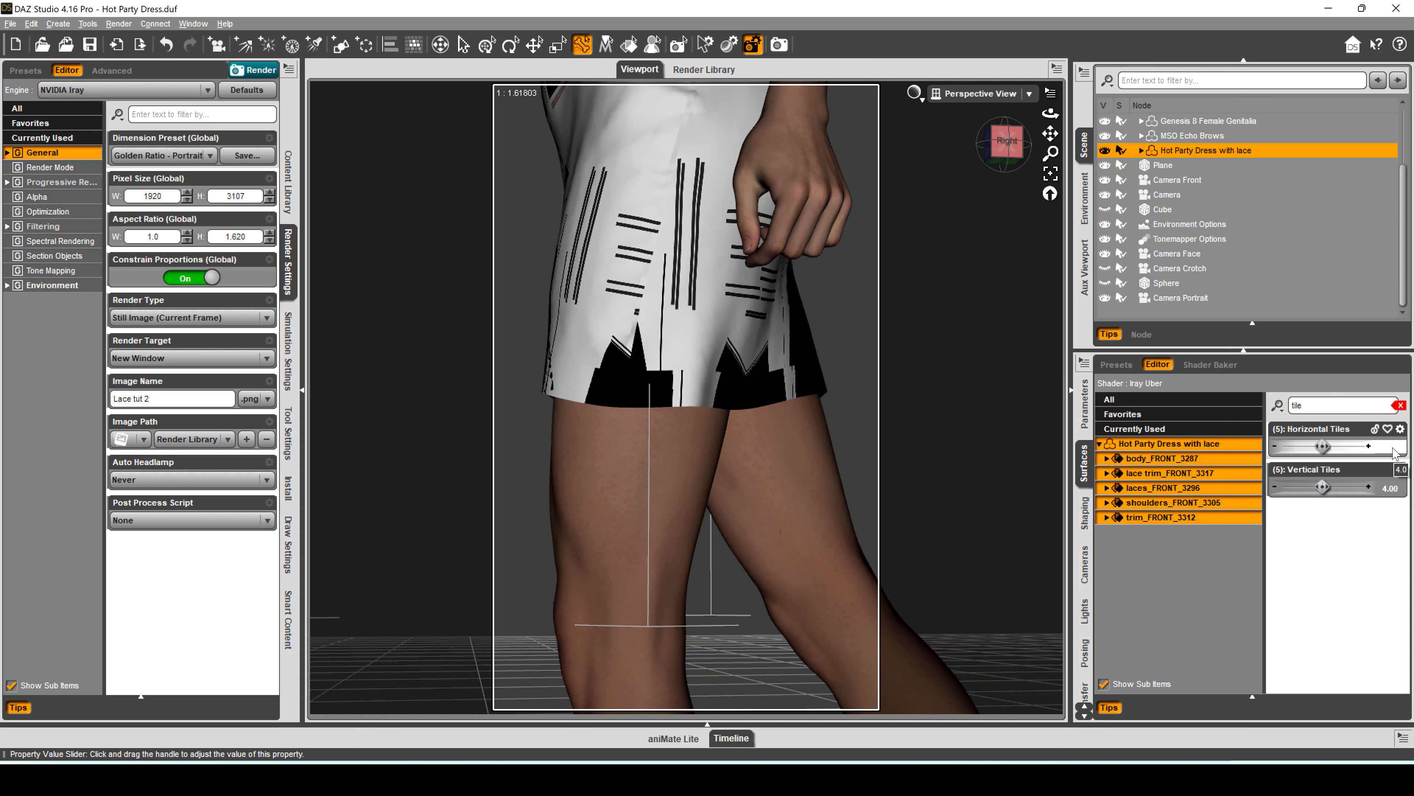
# Reset Horizontal Tiles and Vertical Tiles of the dress surfaces to 1.
pyautogui.click(1386, 452)
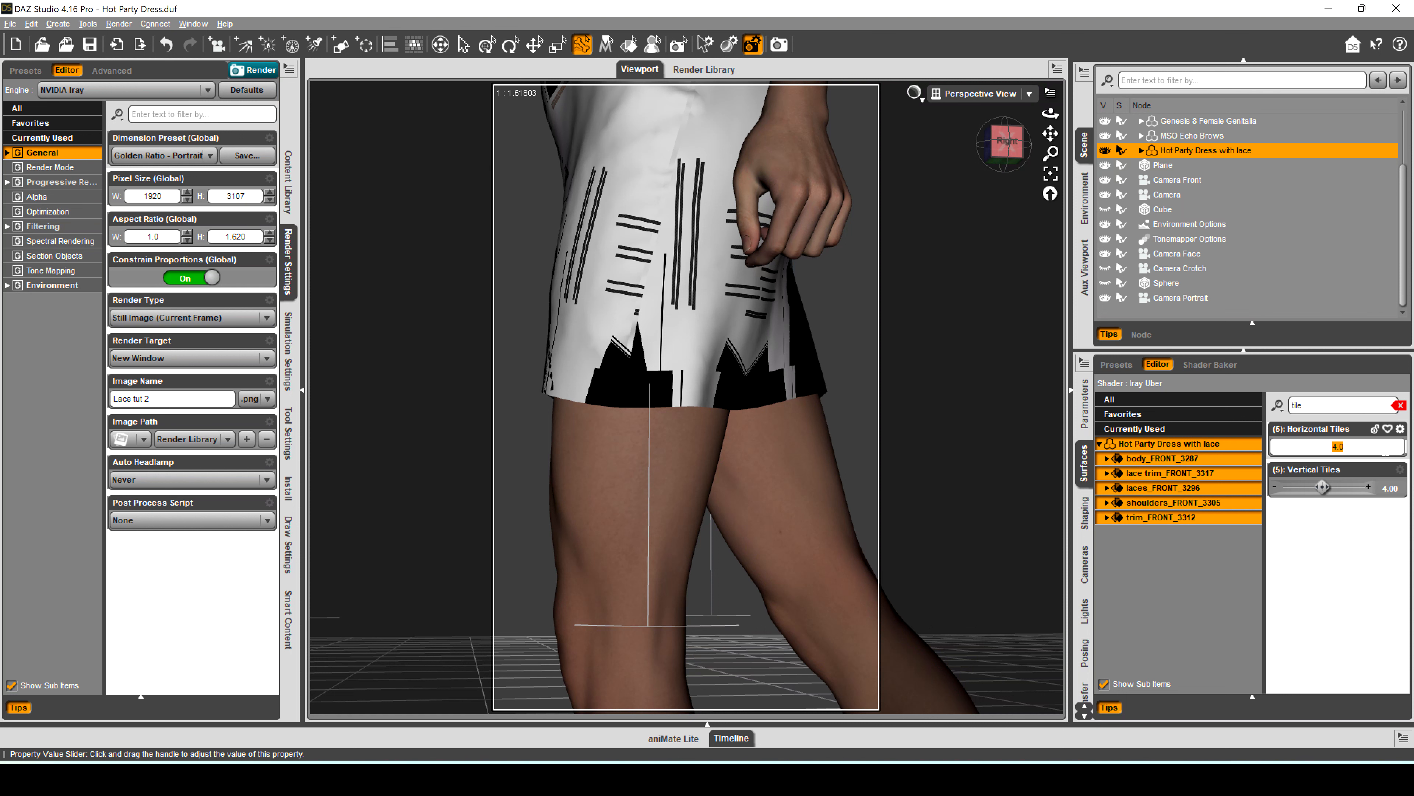
pyautogui.write('1')
pyautogui.click(1391, 488)
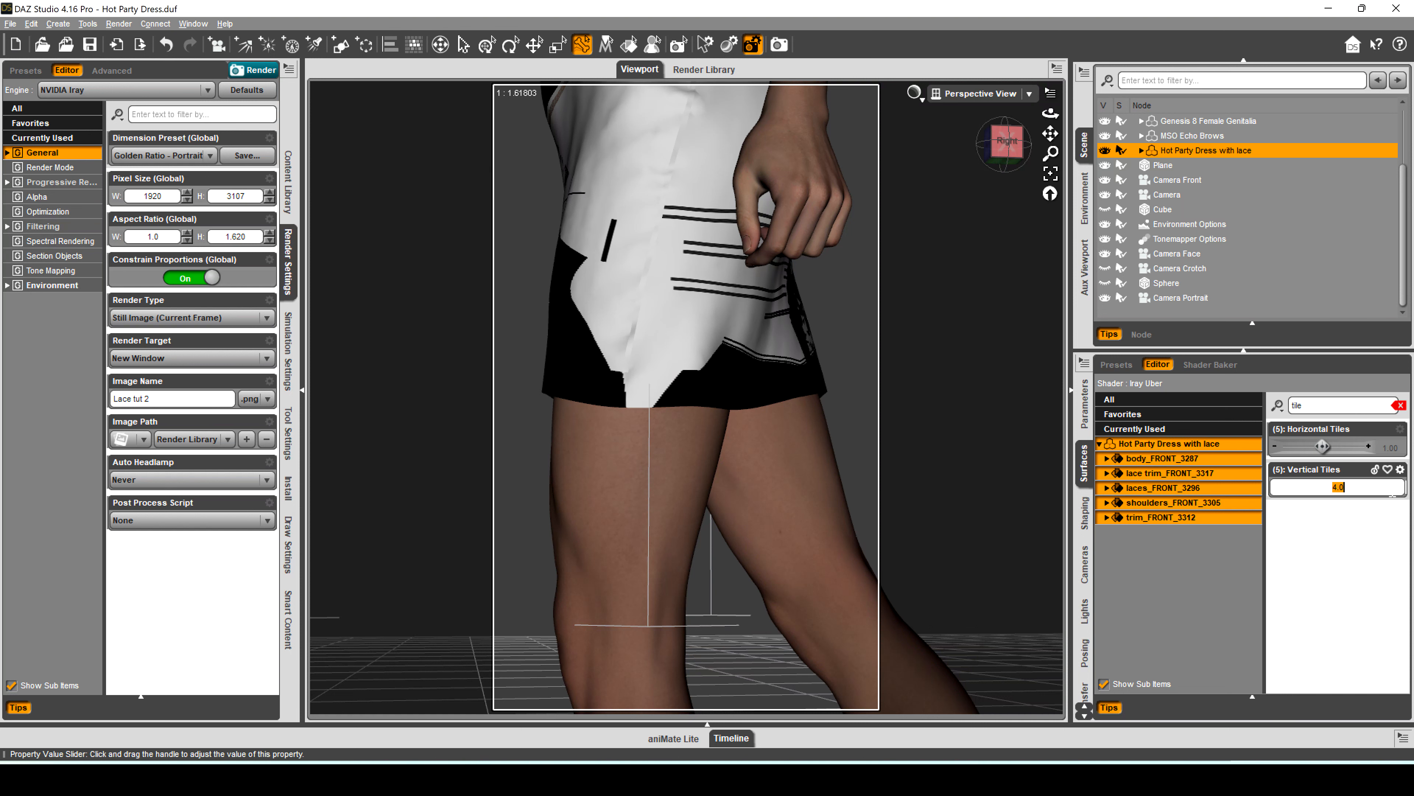
pyautogui.write('1')
pyautogui.press('Return')
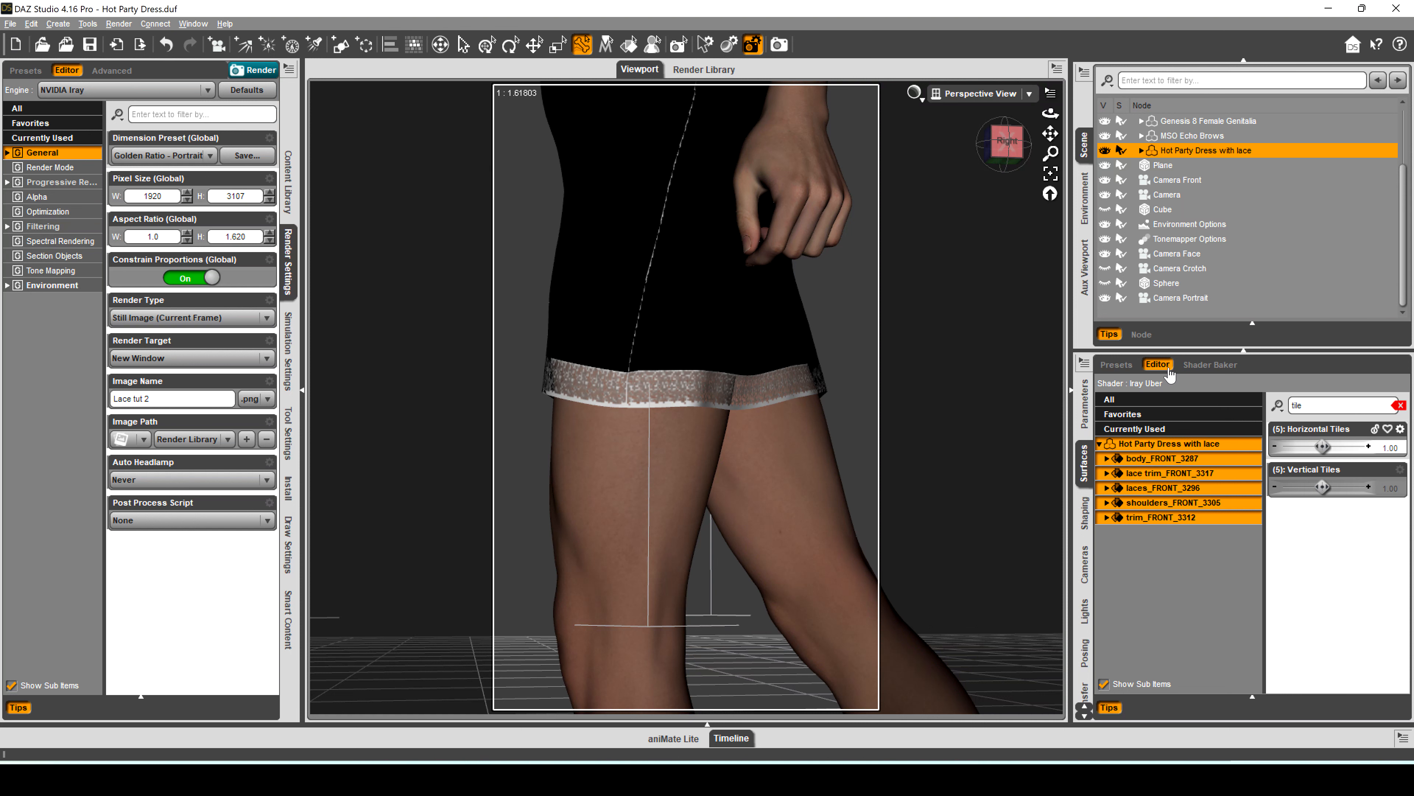
# Preview the fully textured dress and its lace hem in the viewport with the NVIDIA Iray draw style.
pyautogui.click(916, 103)
pyautogui.click(913, 291)
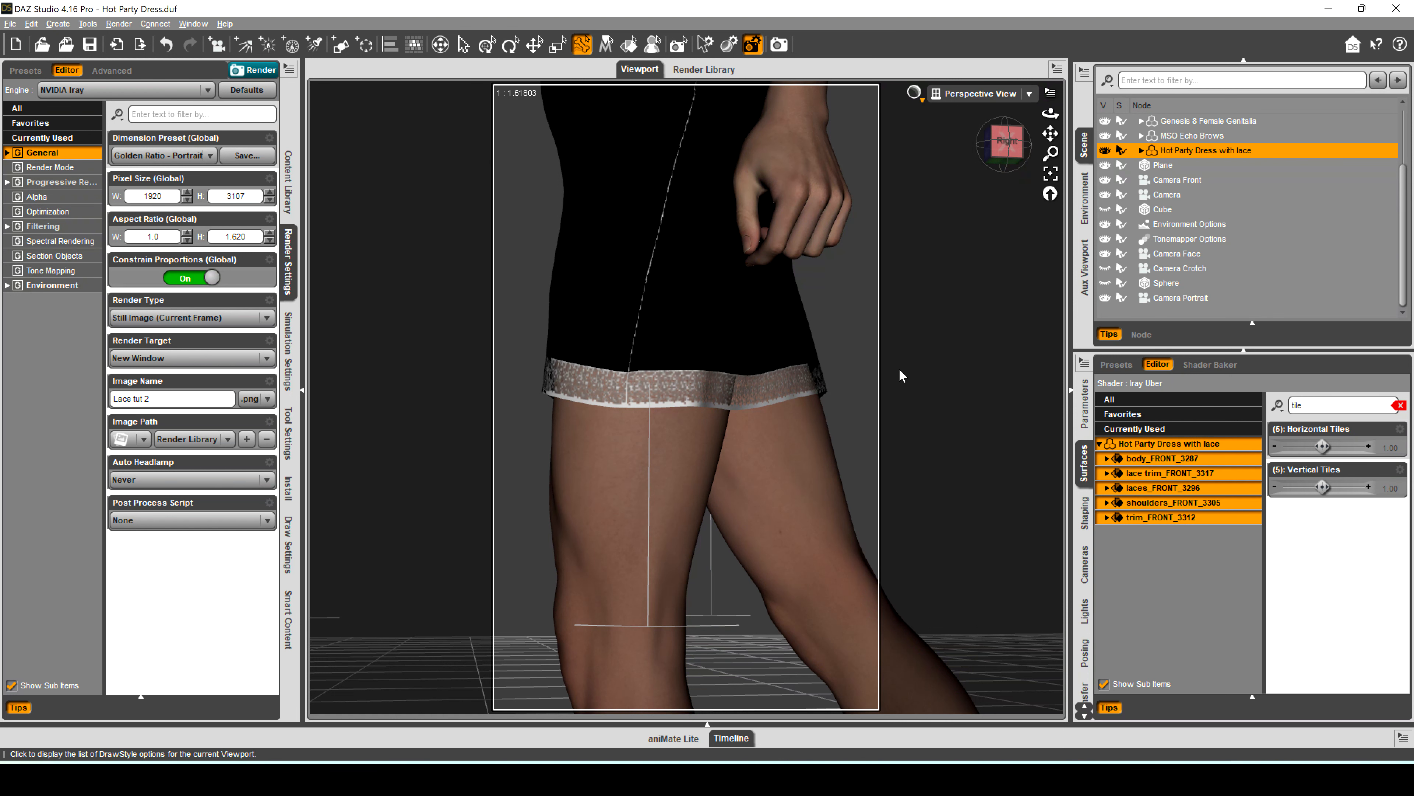